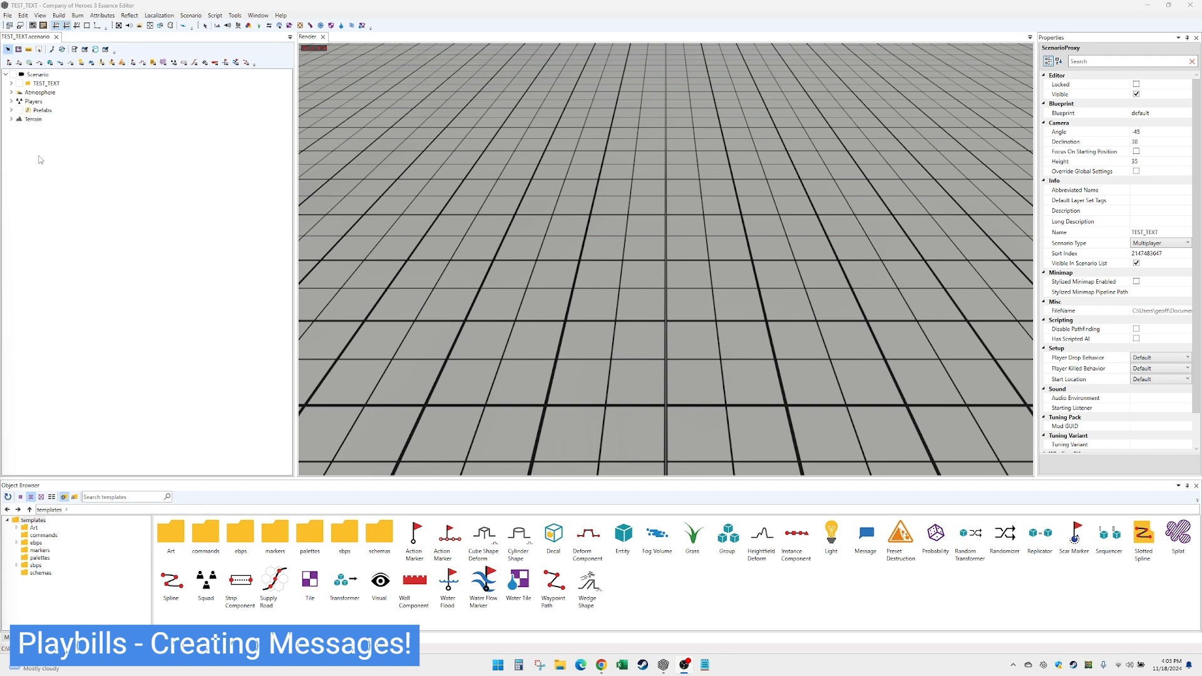
Add a playbill prefab to the TEST_TEXT layer under Prefabs
click(11, 111)
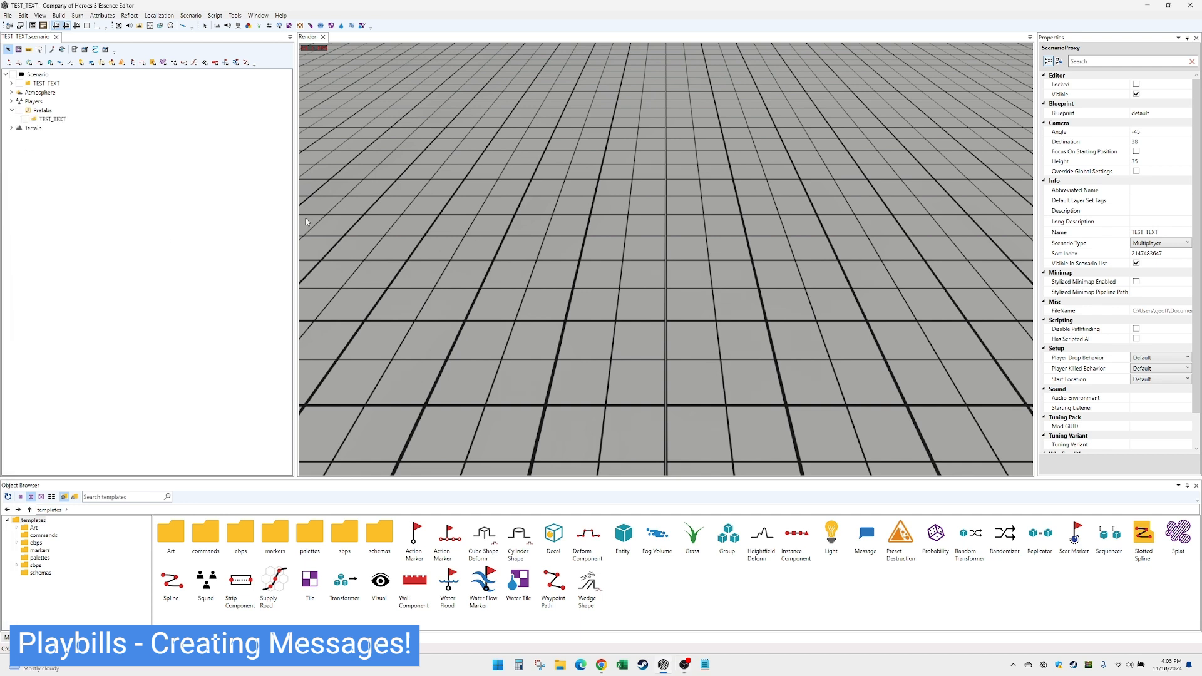
right_click(54, 118)
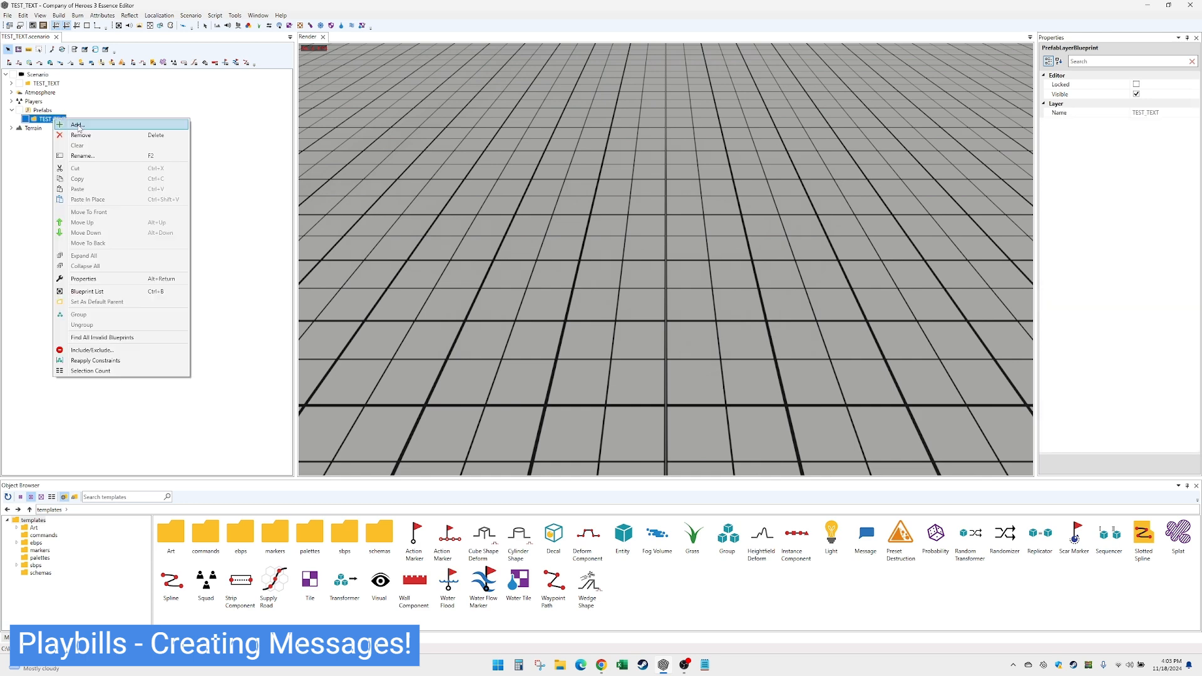
click(77, 126)
double_click(507, 345)
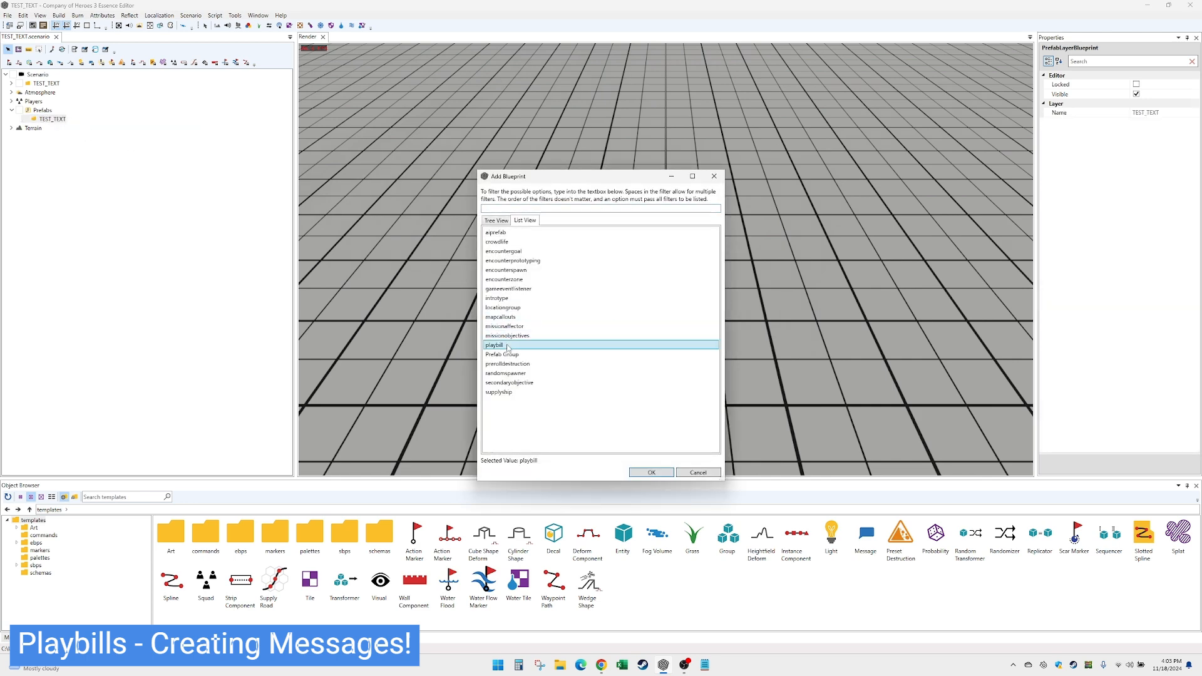
Rename the new playbill prefab to PB_CENTER_MSG
click(1095, 155)
click(1145, 154)
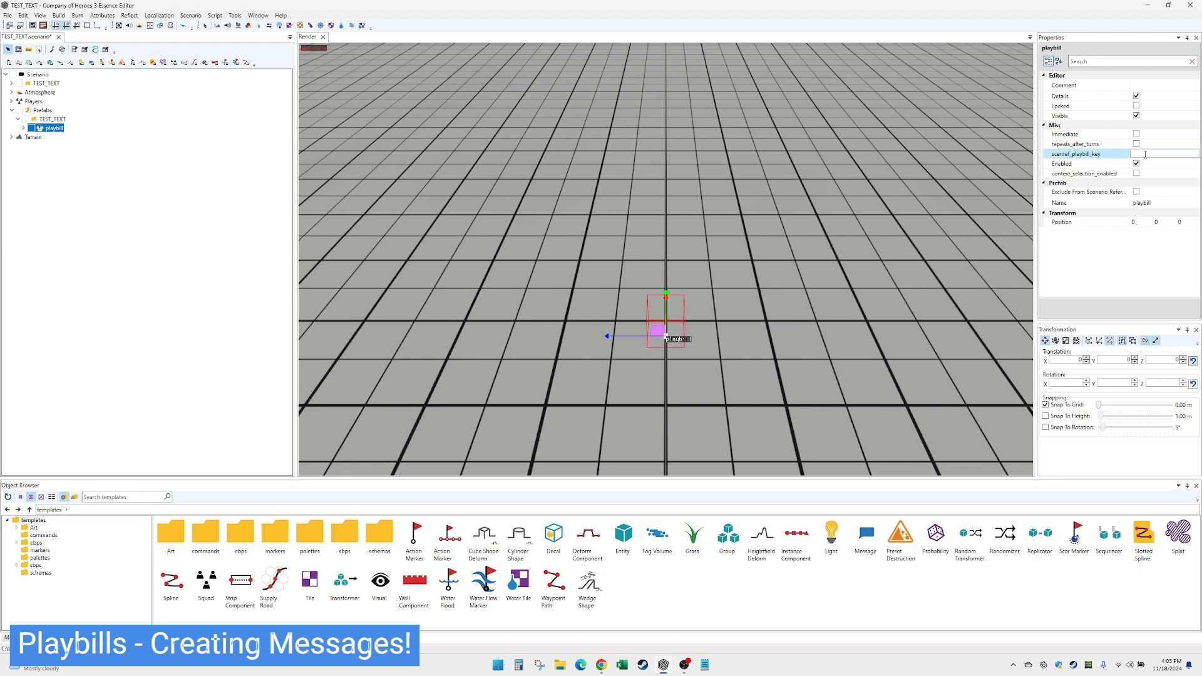
click(1143, 203)
click(1143, 204)
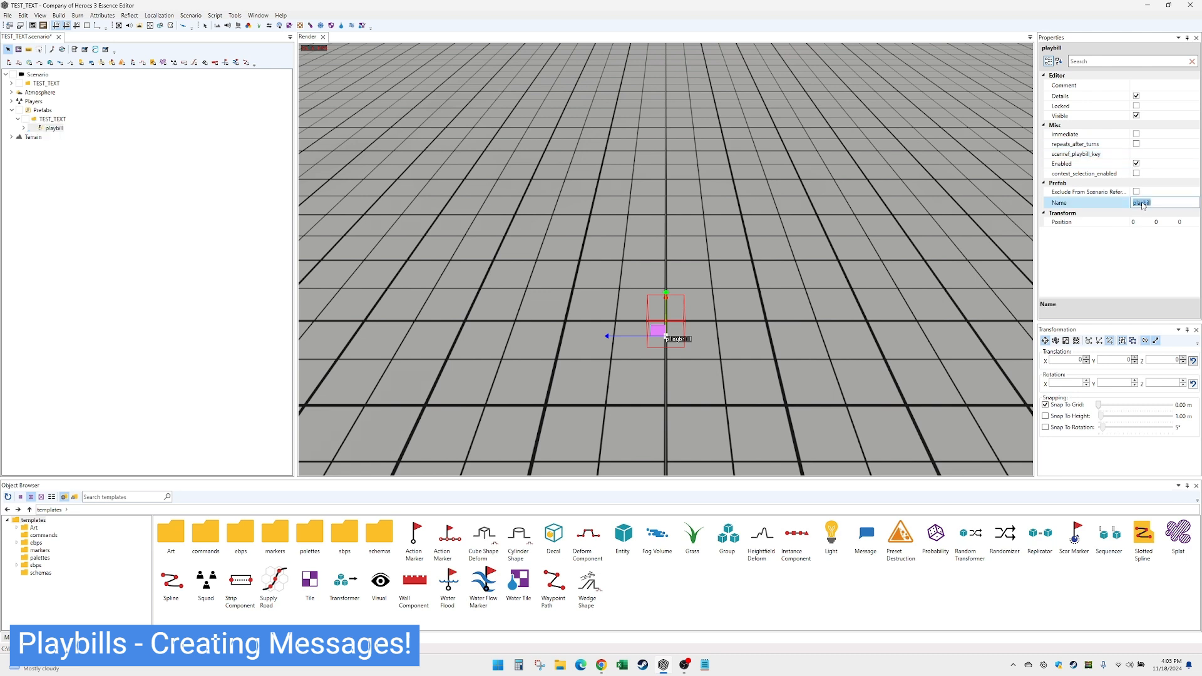
text(PB_CENTER_MSG)
key(Return)
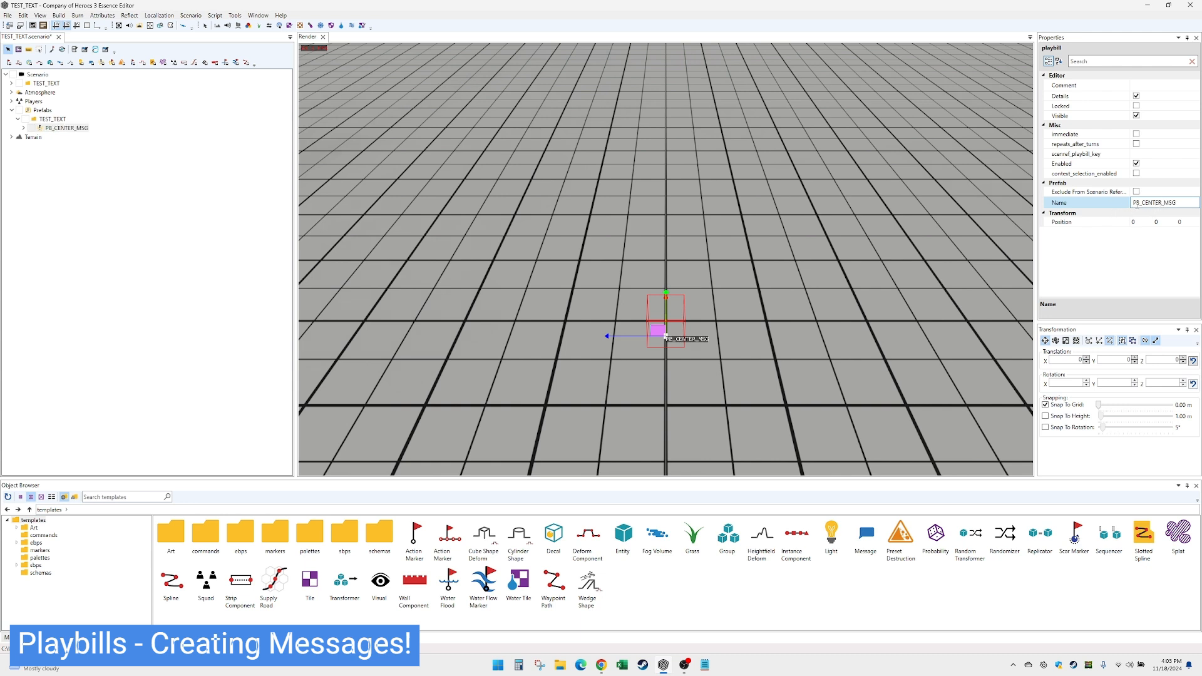
Add a playbills entry to the playbills folder of PB_CENTER_MSG
click(75, 129)
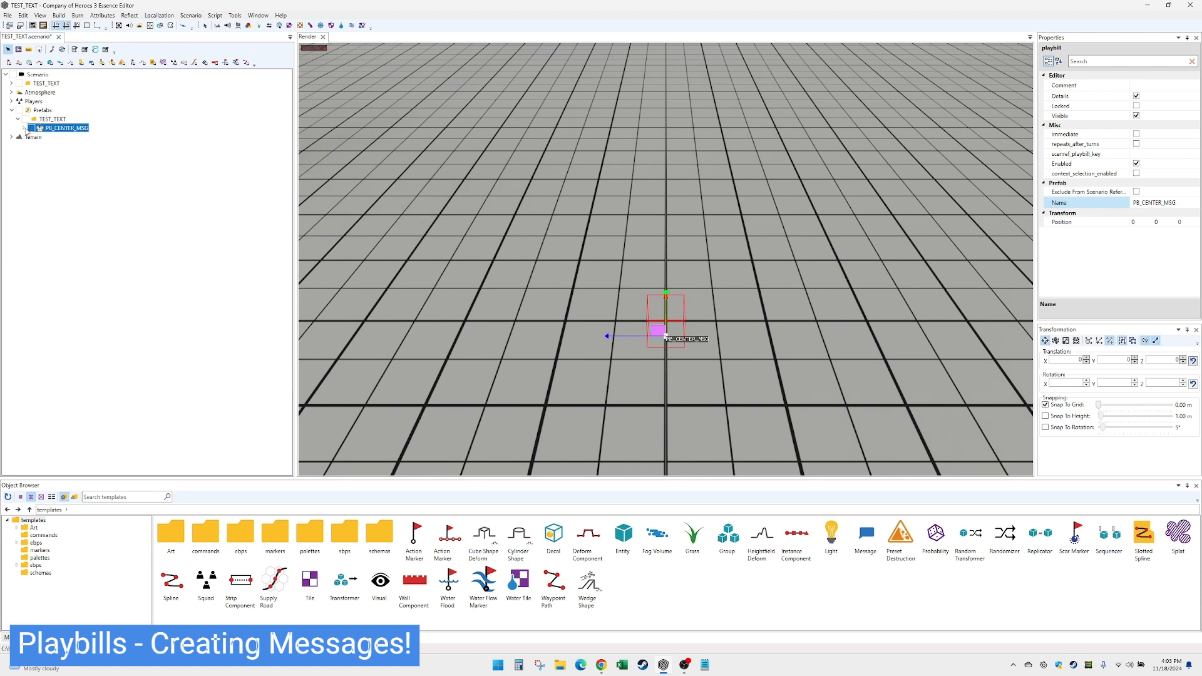
click(24, 129)
right_click(61, 139)
click(69, 147)
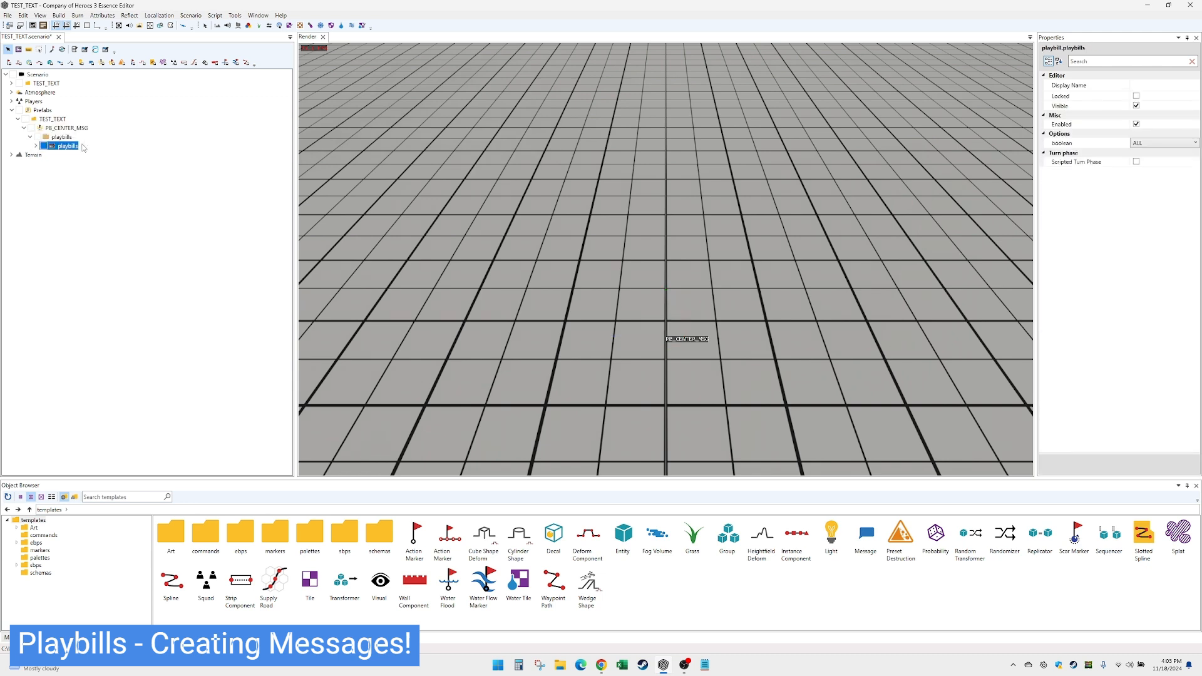
Add an action to the playbill entry's actions folder and set its action type to UIFireEventCue
right_click(74, 164)
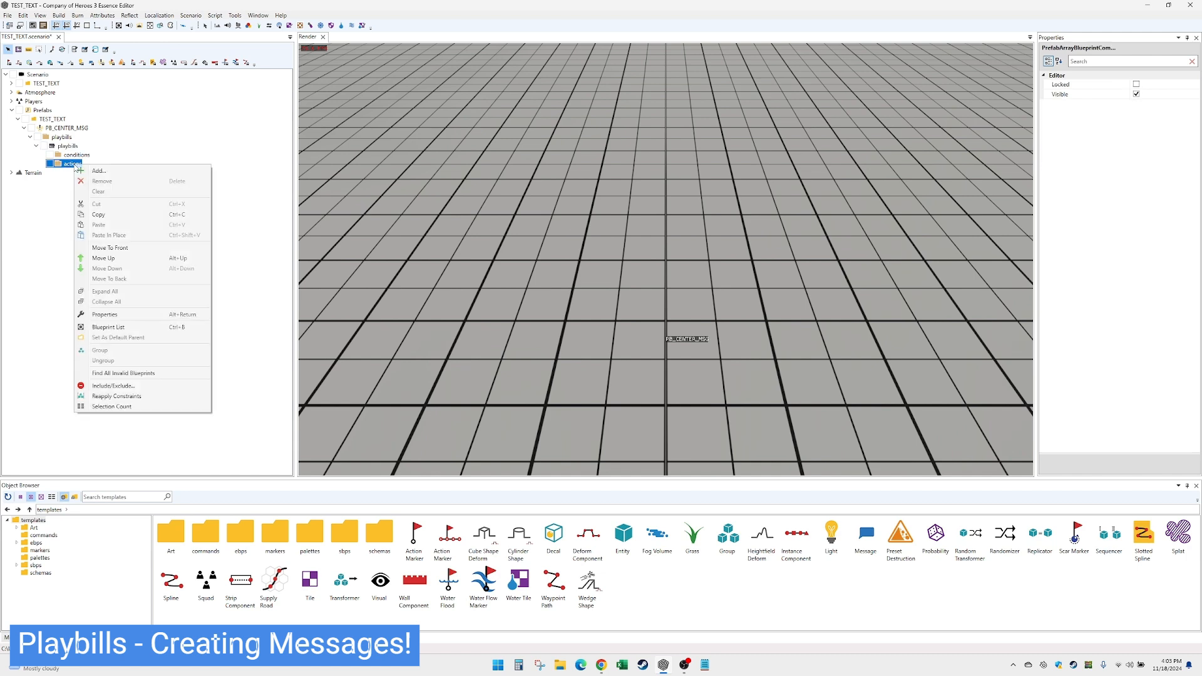
click(91, 171)
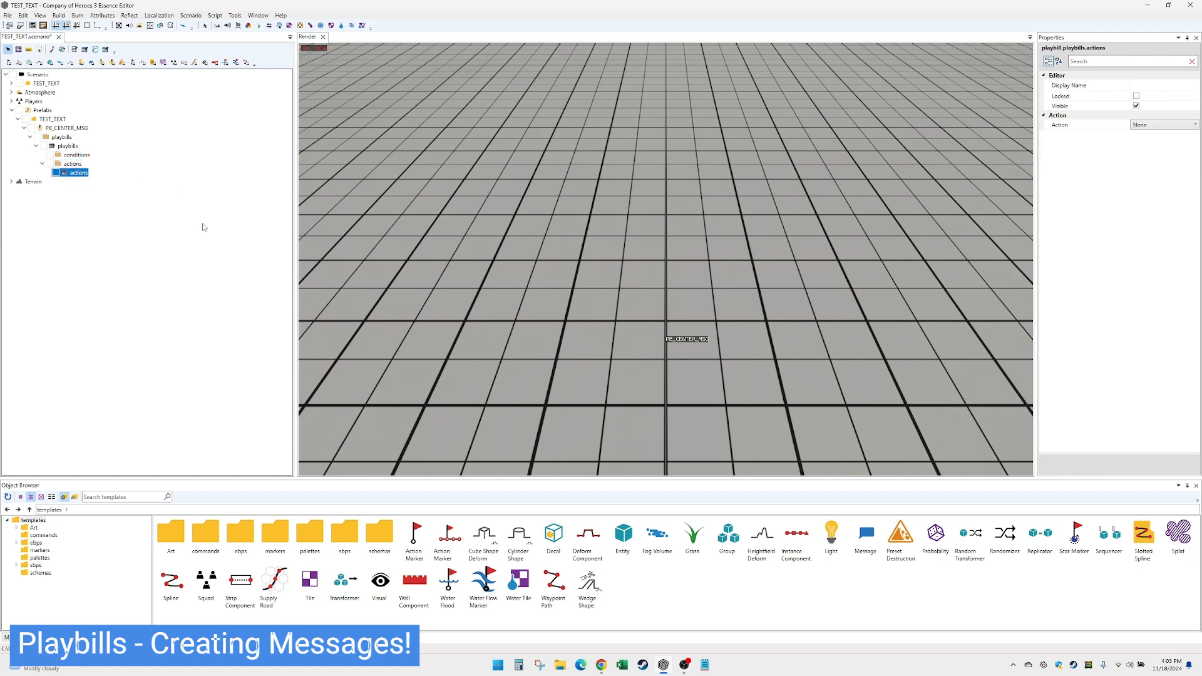
click(1139, 125)
click(1139, 125)
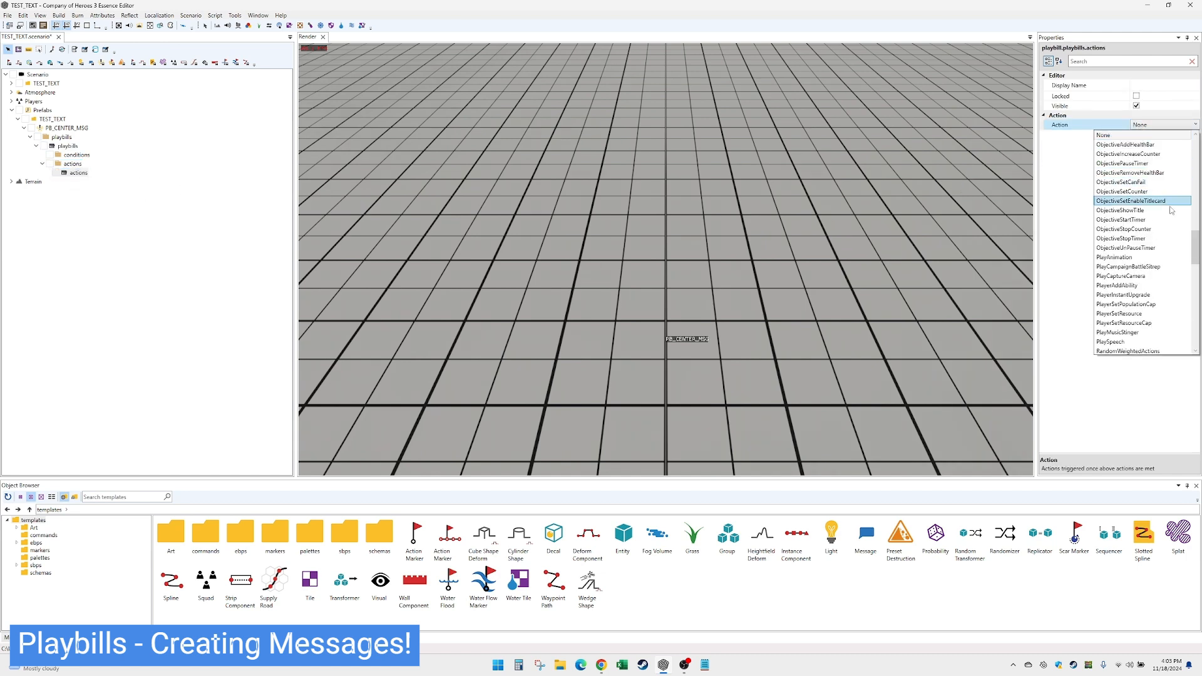
drag(1197, 261, 1196, 342)
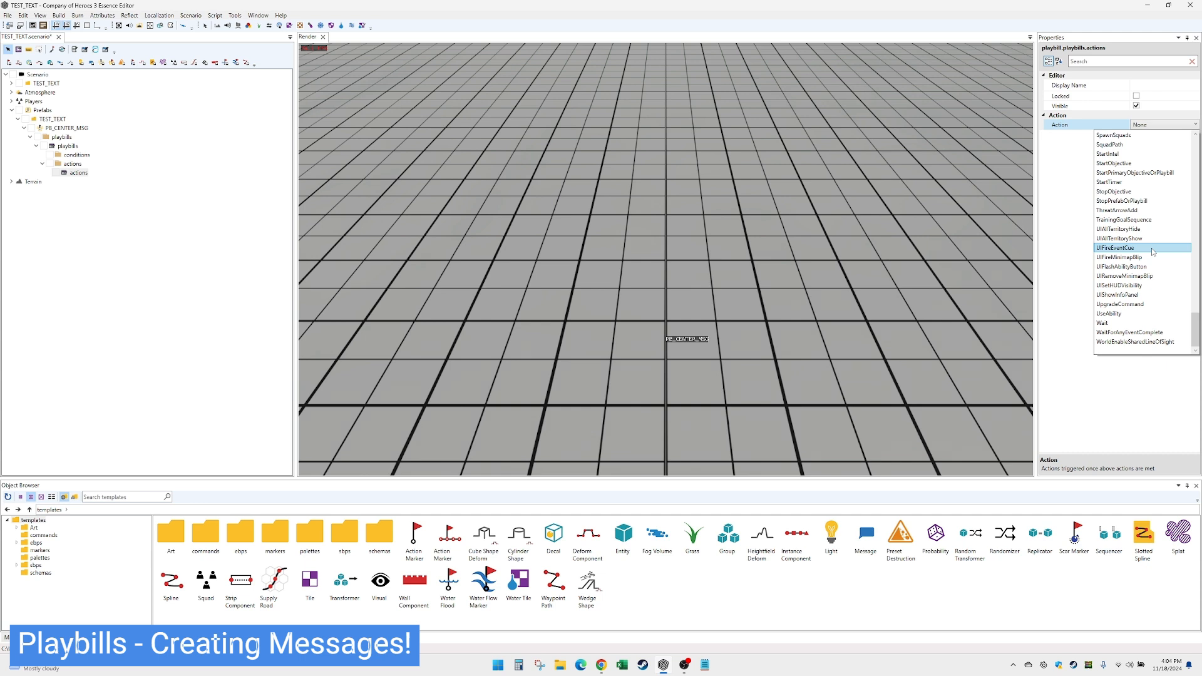
click(1153, 249)
click(1158, 125)
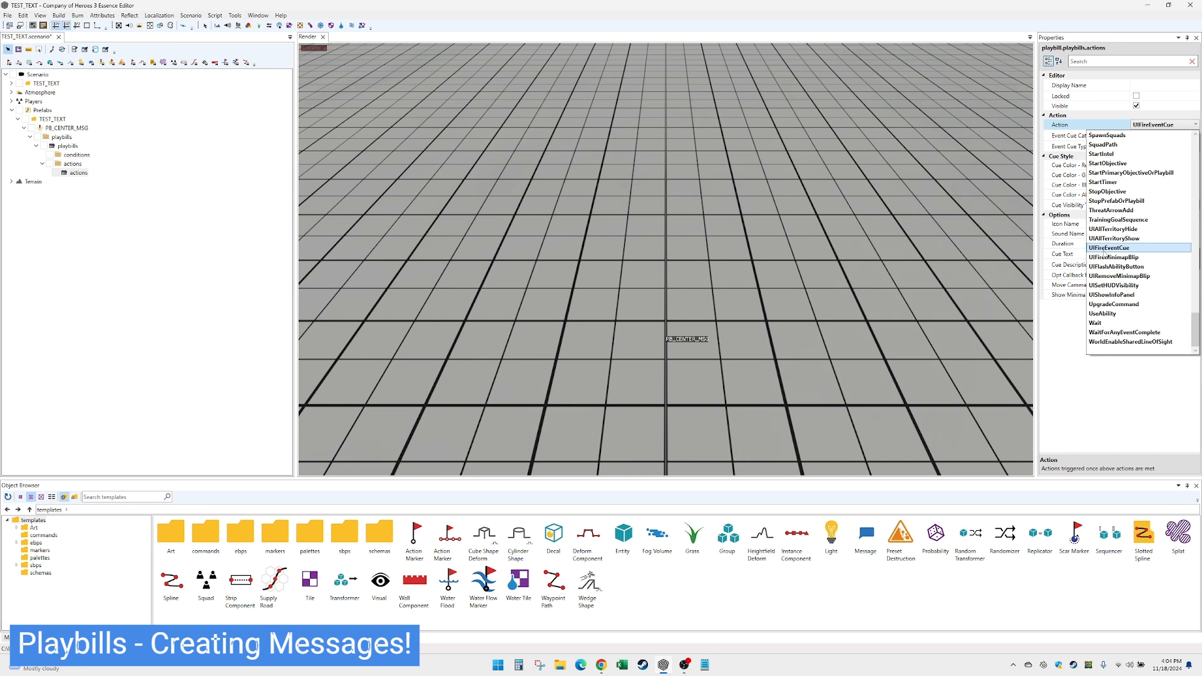
click(1127, 249)
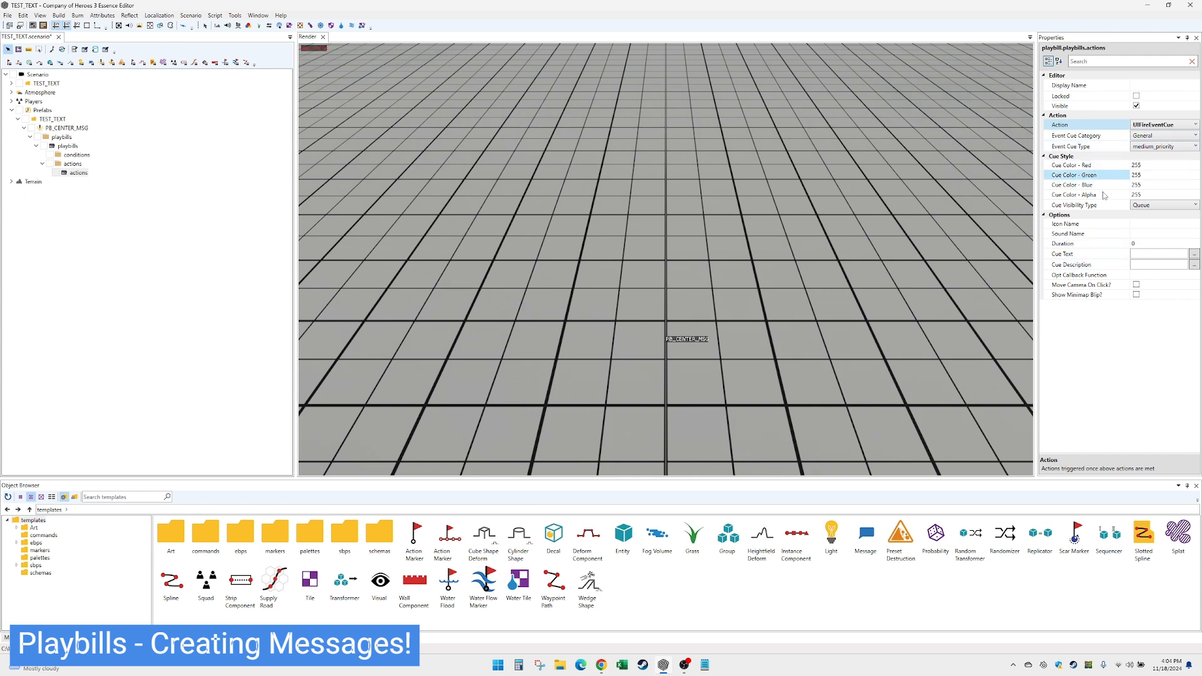
Set the event cue's visibility type to Title and its duration to 20
click(1164, 207)
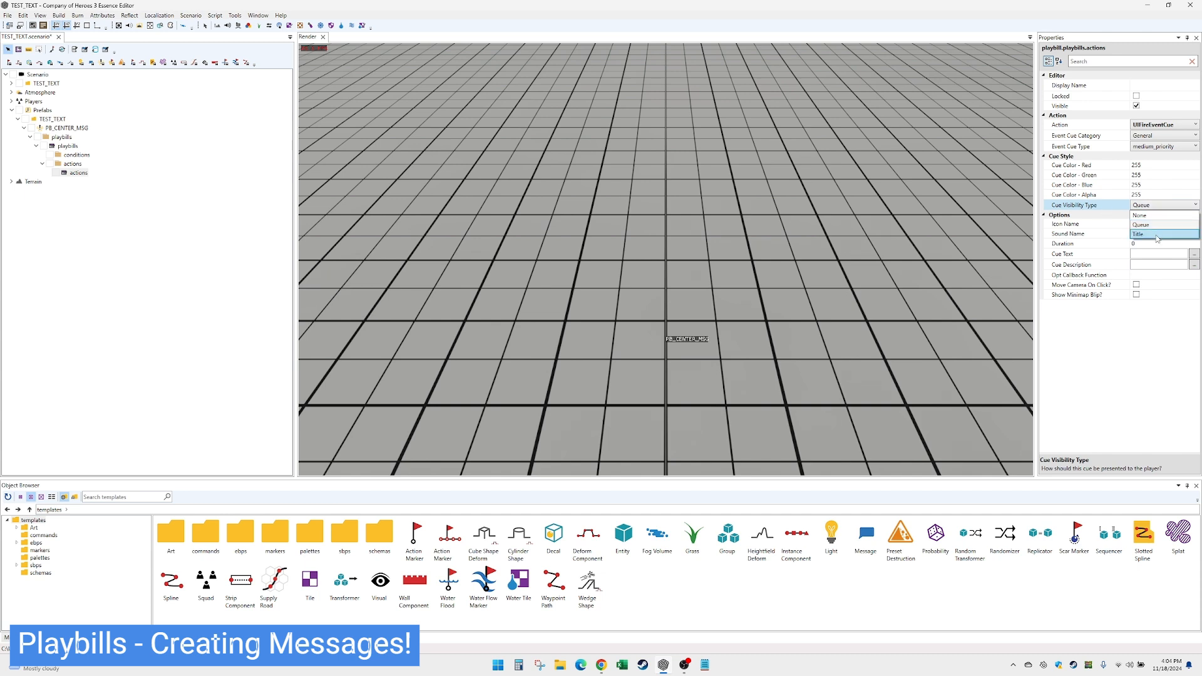
click(1157, 234)
click(1138, 243)
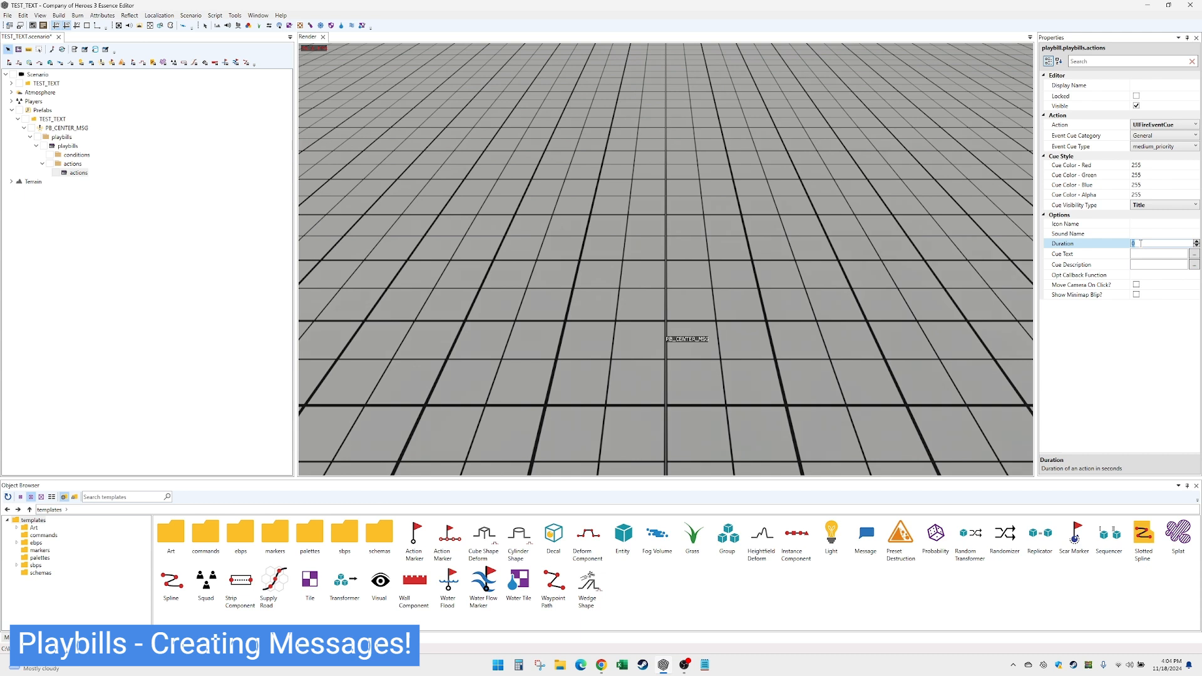
text(2)
Enter "Welcome to the Test Text Map" as the event cue's Cue Text
click(1145, 254)
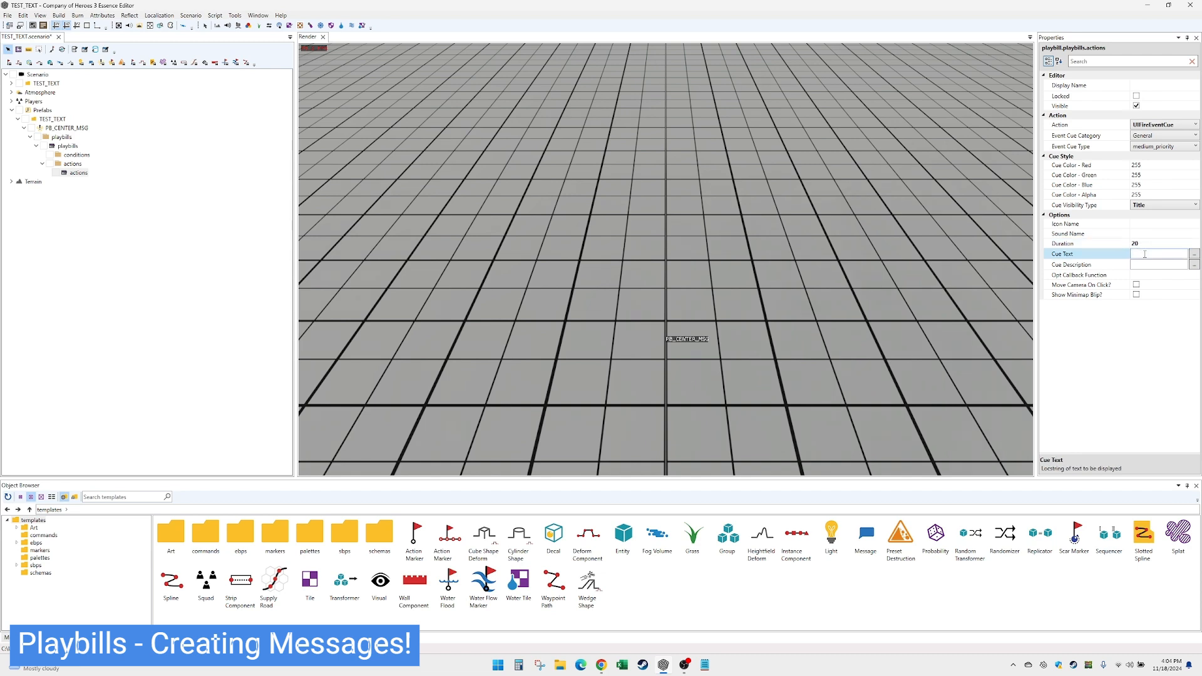
text(Welcome to)
text( the )
text(Test Text Map)
key(Tab)
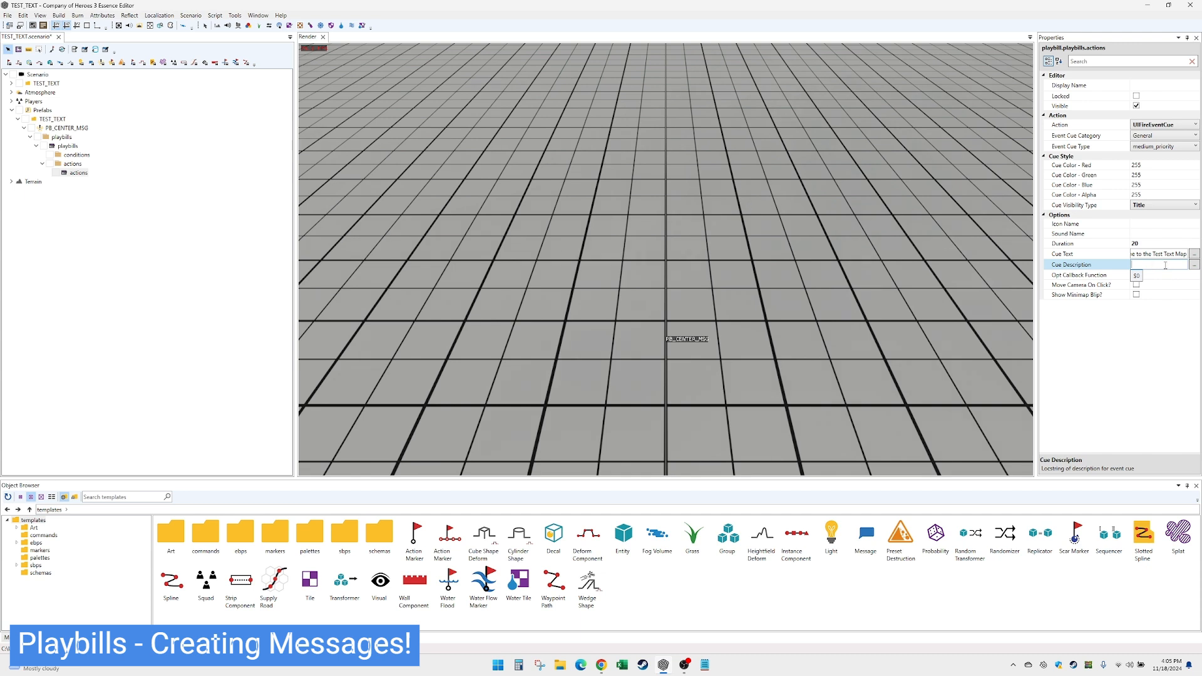
Edit the Cue Description's LocString, starting with "In this map you will see 3 different ways to put text on the screen."
right_click(1165, 265)
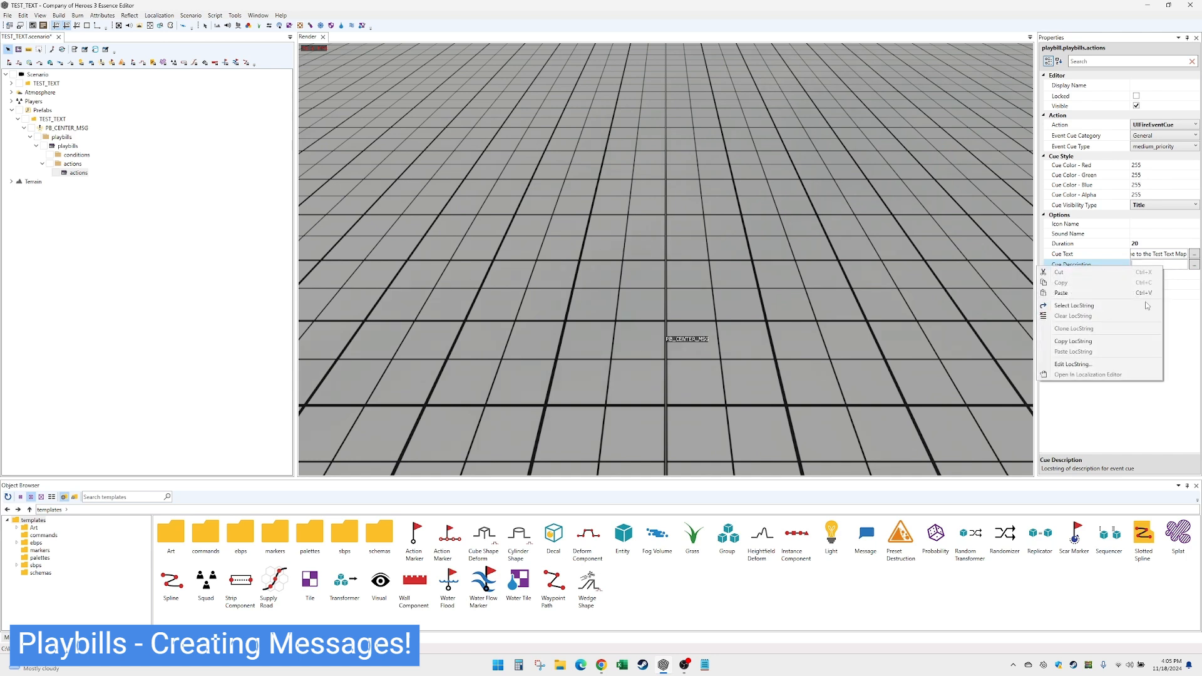
click(1125, 364)
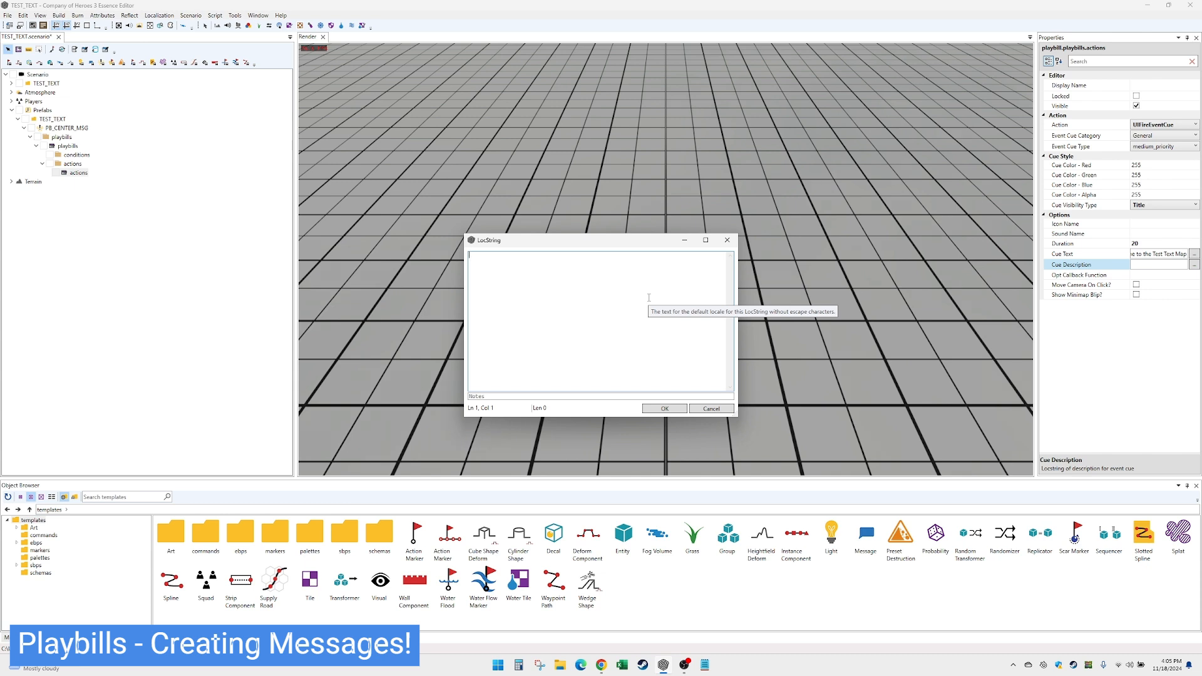
text(In this map you will see 3 different w)
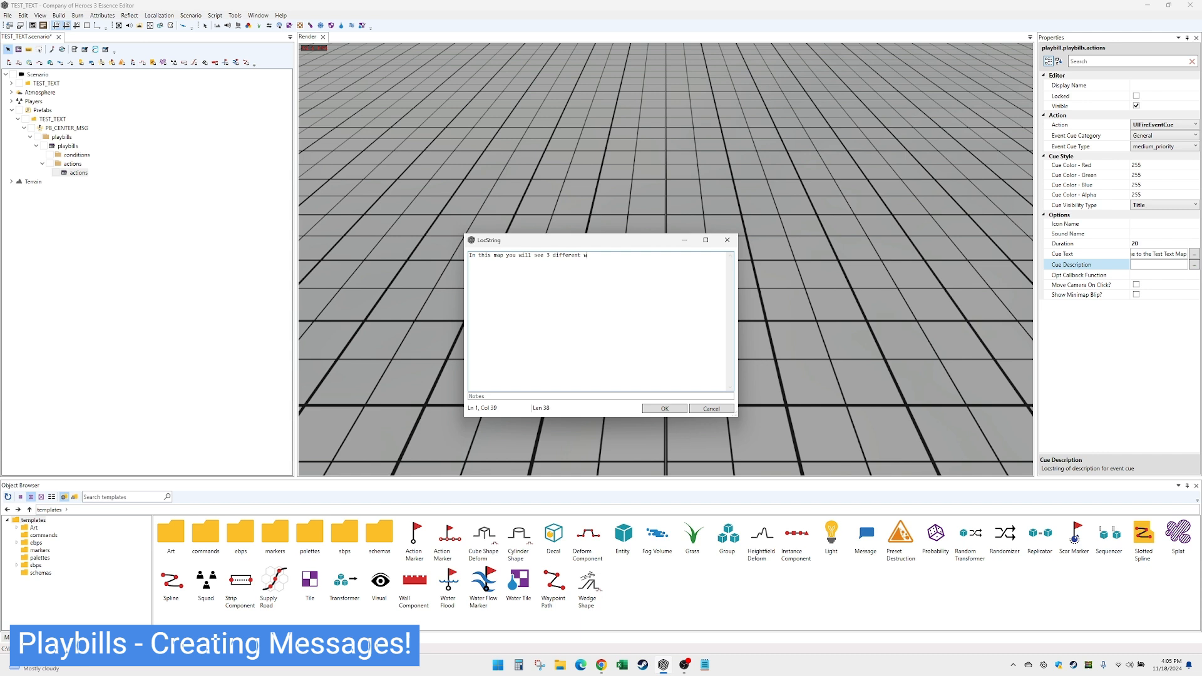
text(ays to put text on the screen.)
Add the second line "This is one of them, and then there is two others to follow." and accept the description
key(Return)
text(This is one of them, and then there is two others to follow.)
click(668, 408)
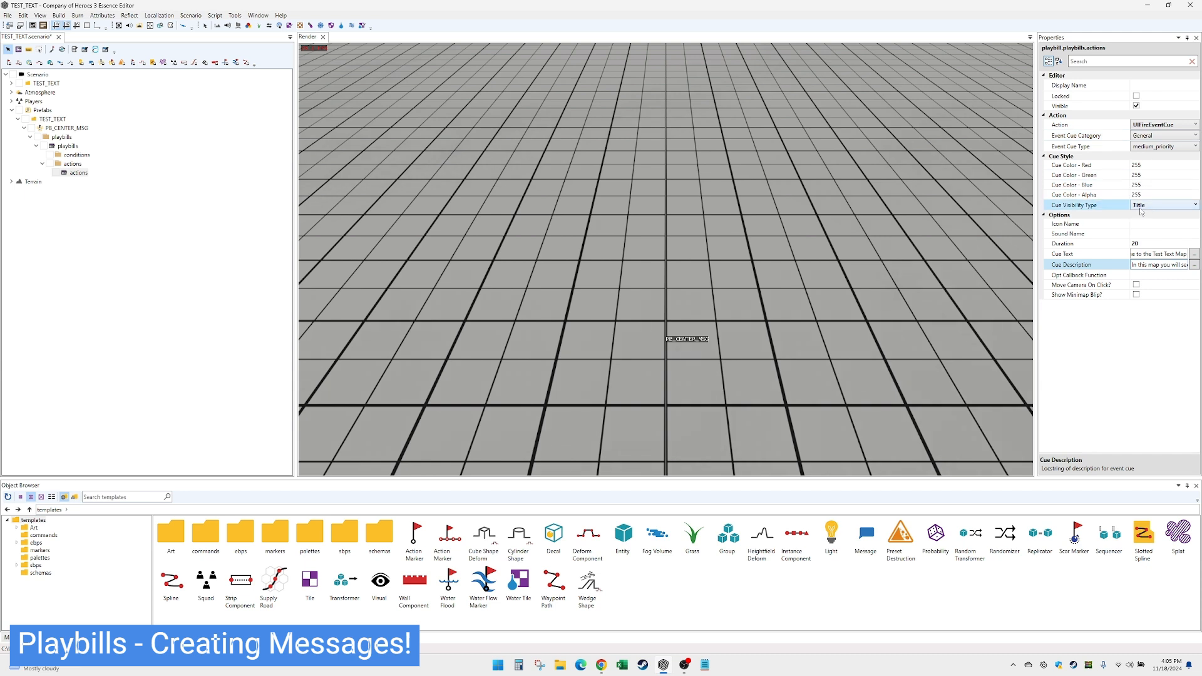
click(1152, 254)
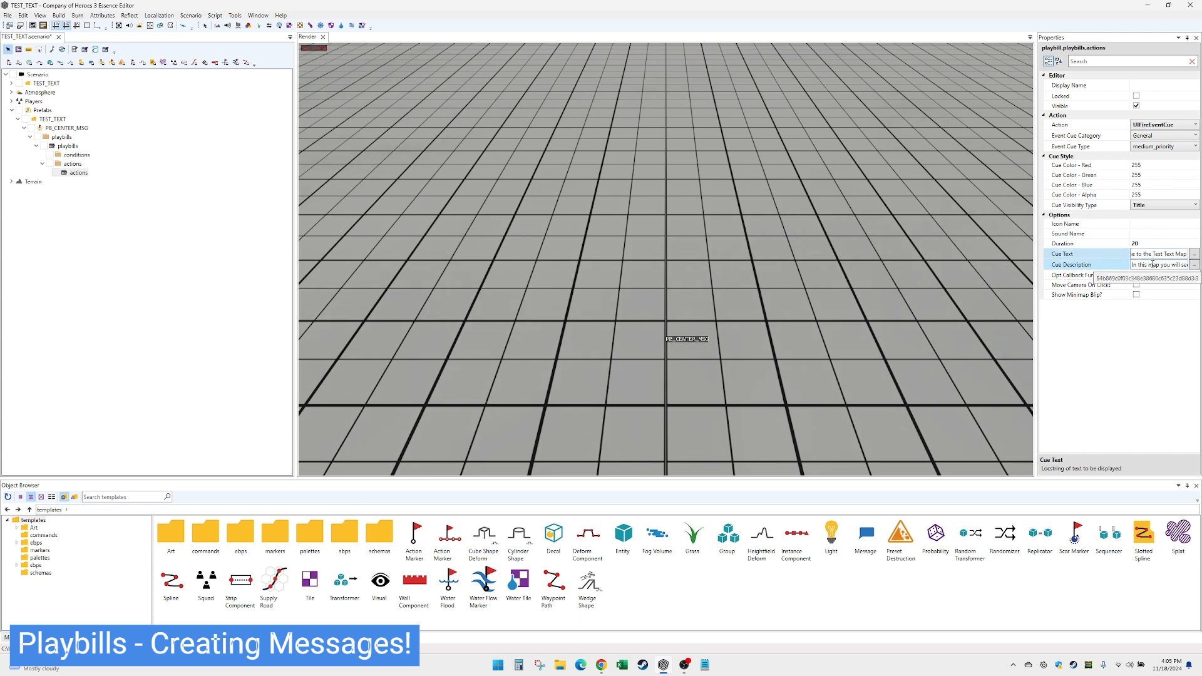
click(1153, 264)
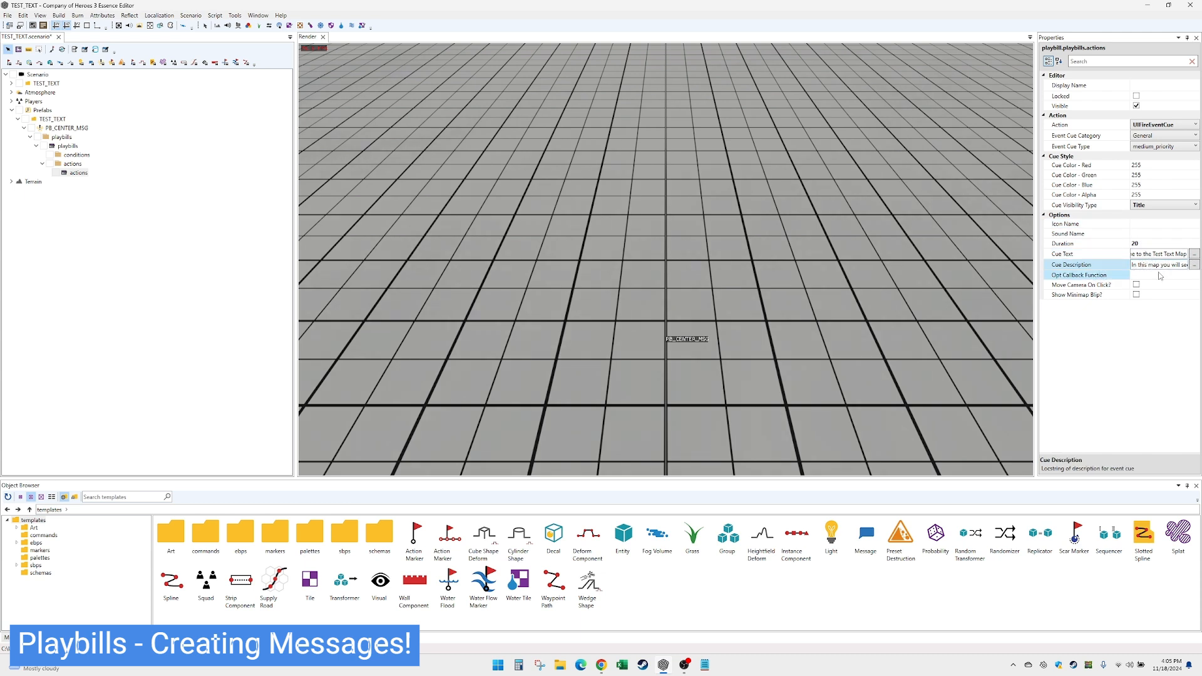
Set the event cue action's display name to TITLE_WELCOME
click(1138, 86)
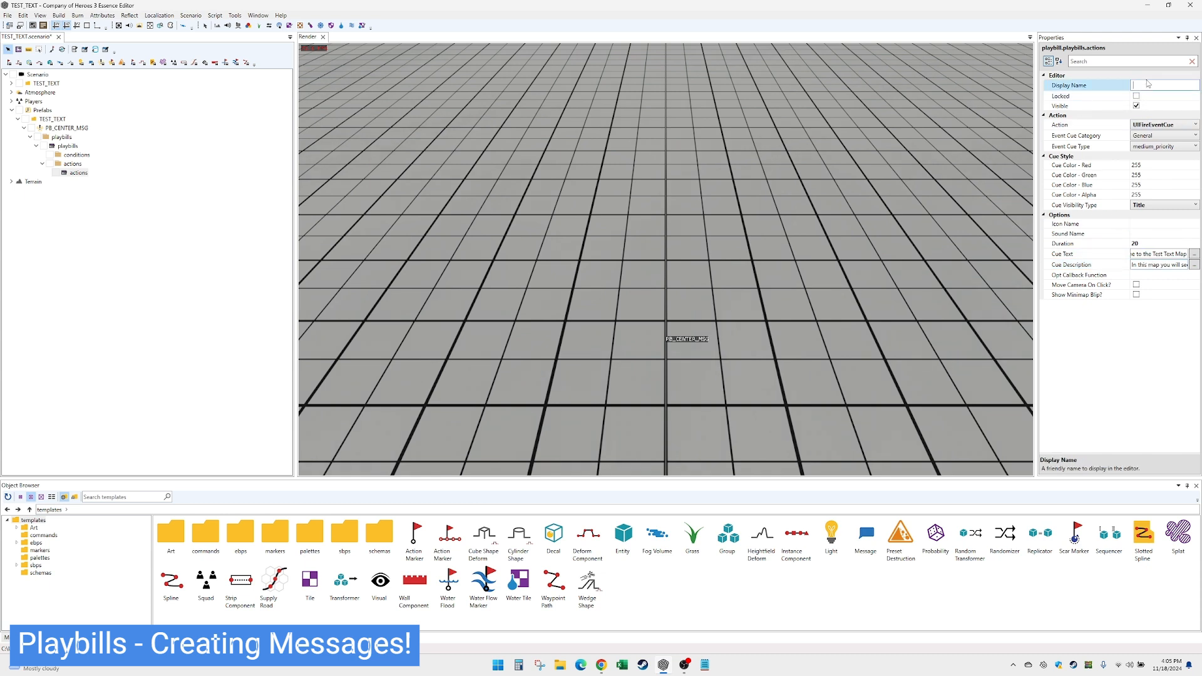
text(TITLE_WELCOME)
key(Return)
click(88, 174)
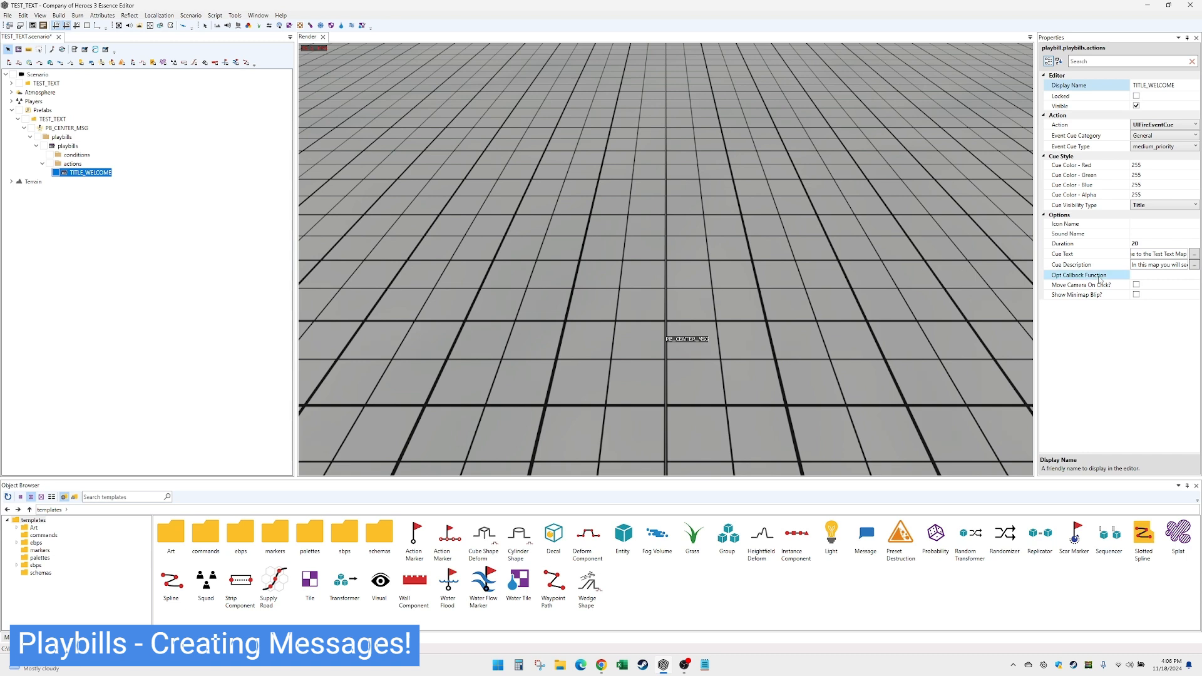
click(1136, 243)
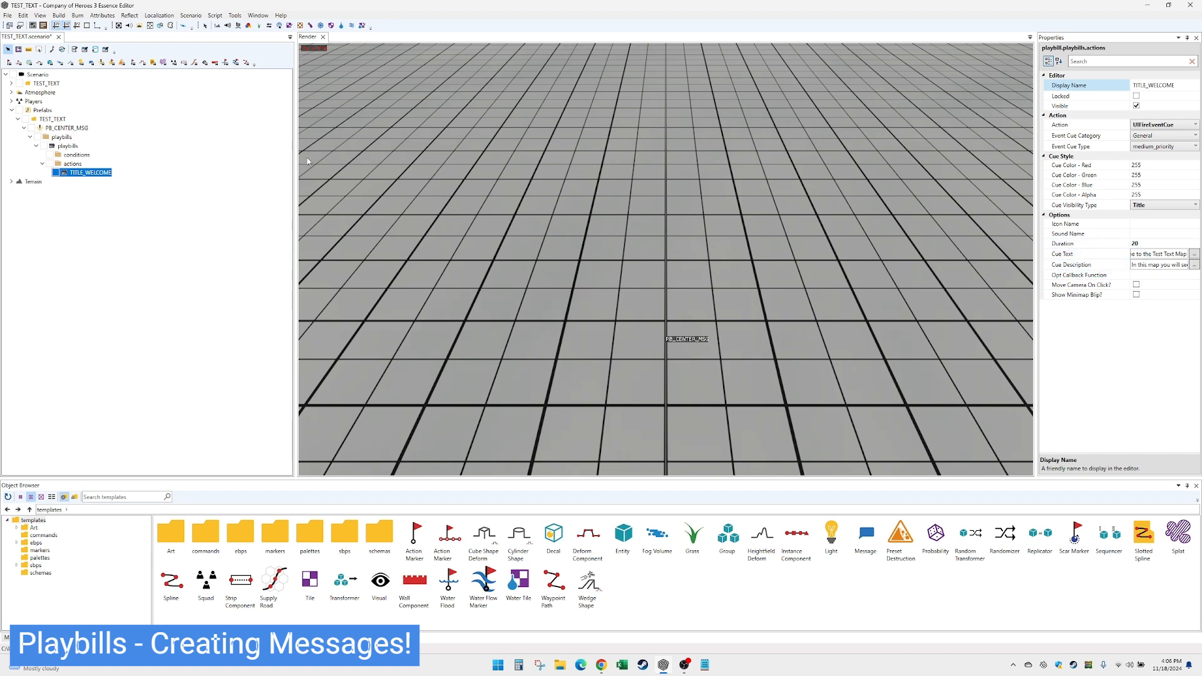
Add a second action to the actions folder and set its action type to Wait
right_click(75, 163)
click(96, 169)
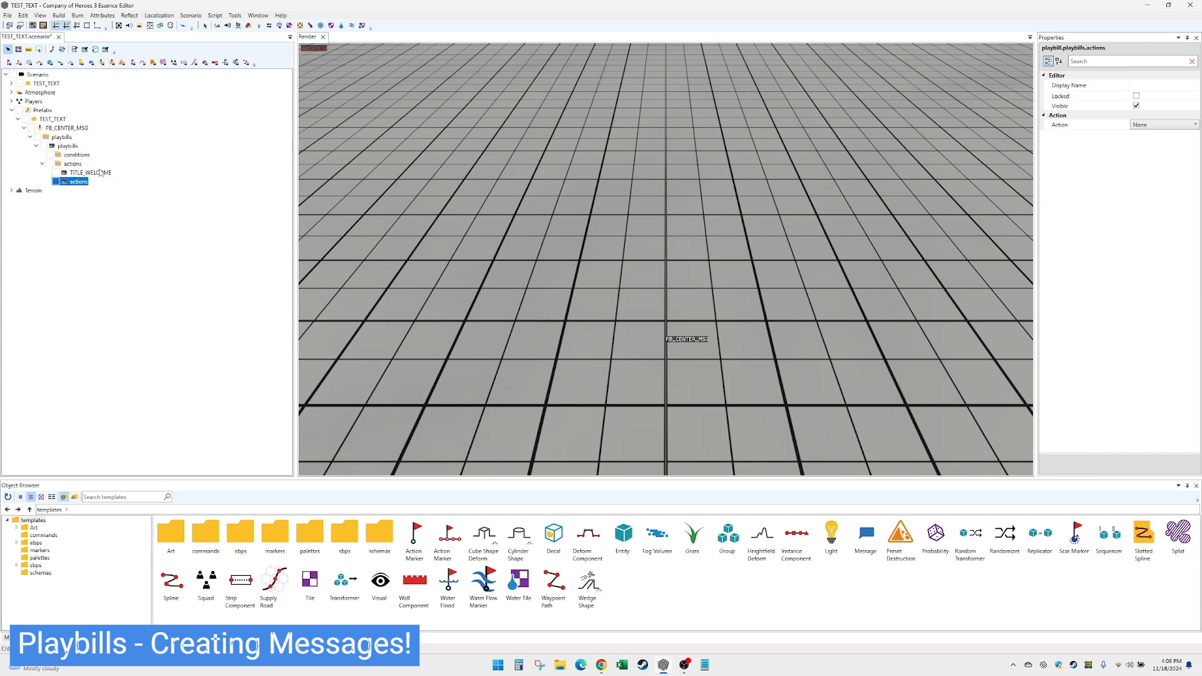
click(1140, 125)
click(1141, 125)
scroll(1152, 263, down, 5)
click(1156, 326)
Set the Wait action's duration to 20 and its display name to WAIT 20
click(1135, 144)
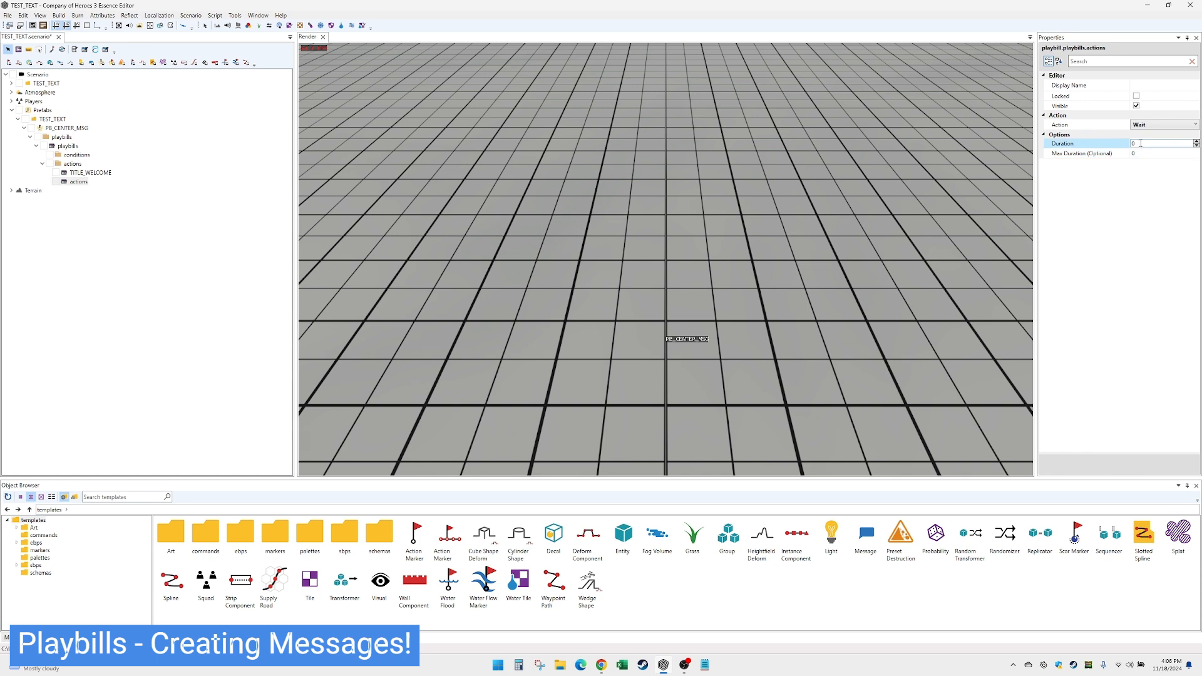
text(20)
click(1142, 86)
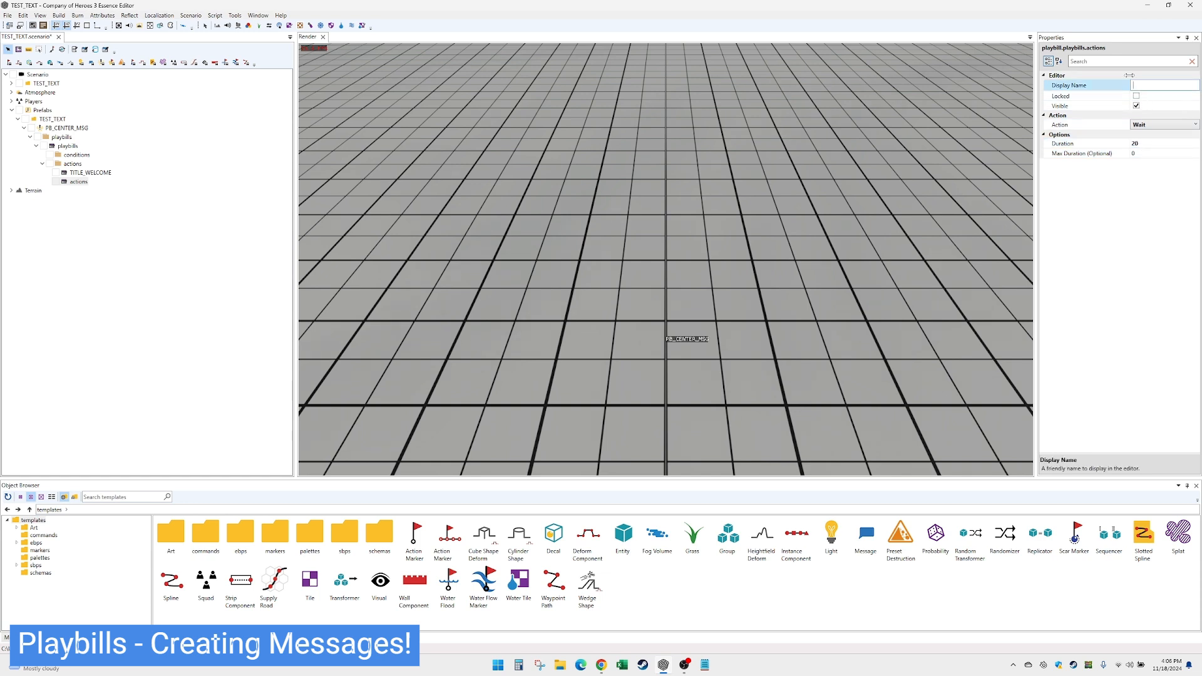
text(WAIT 20)
Add a third action to the actions folder and set its action type to UIShowInfoPanel
right_click(76, 164)
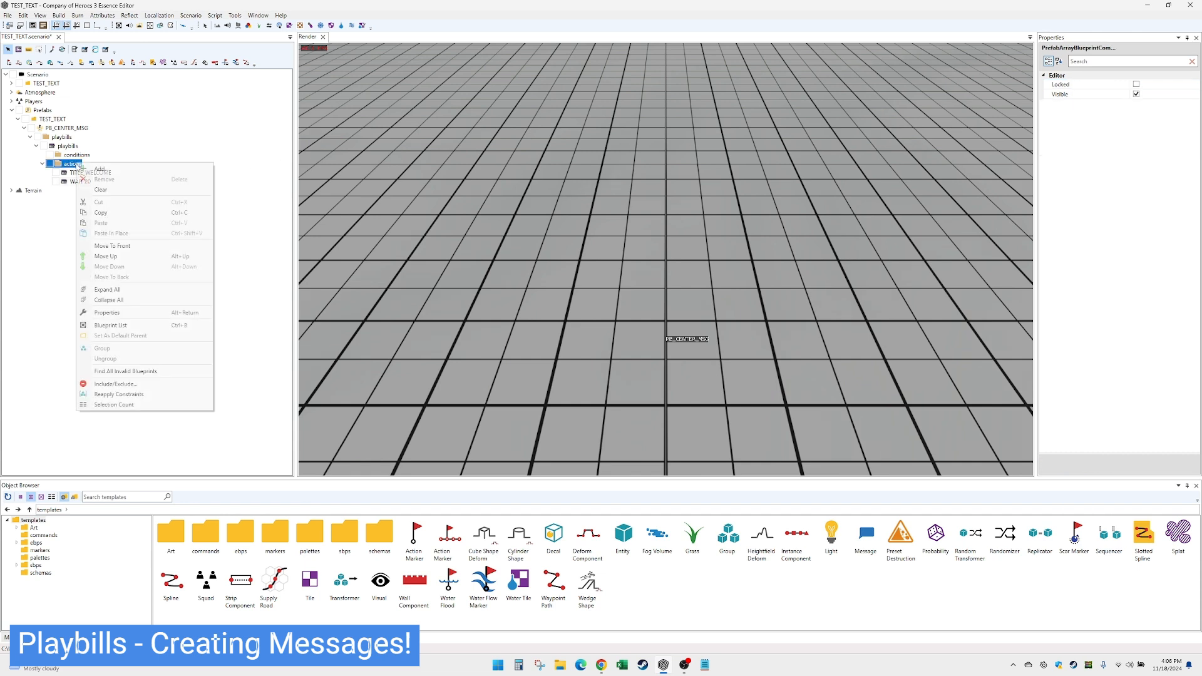
click(101, 169)
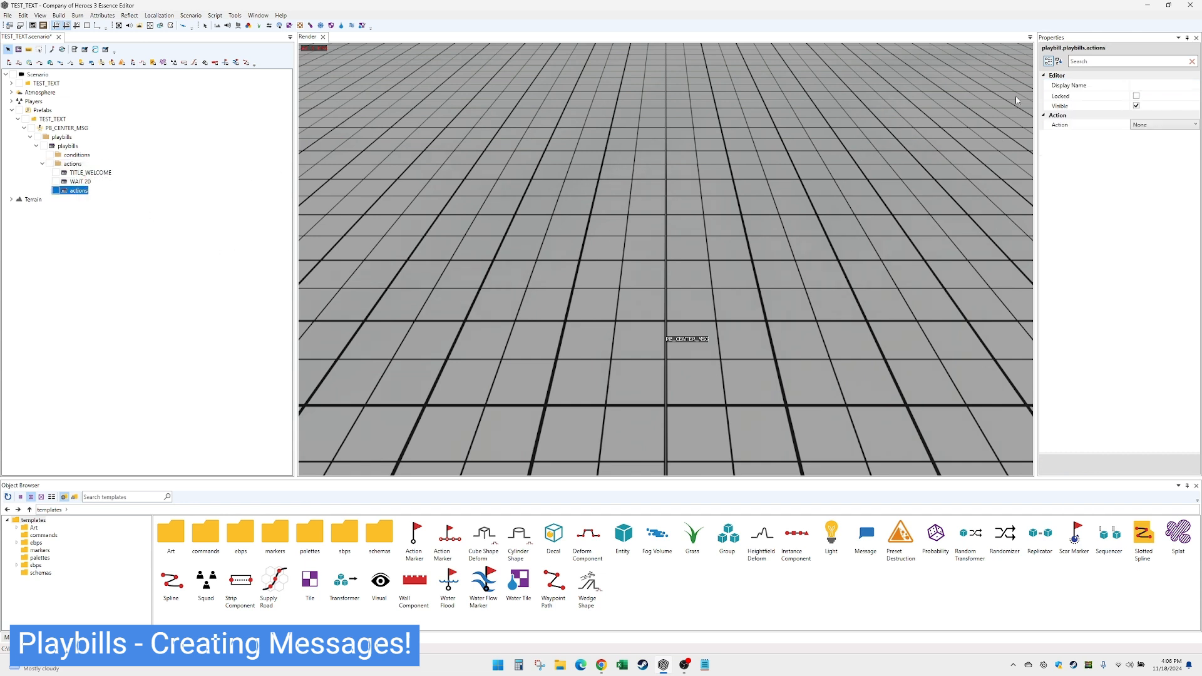
click(1183, 124)
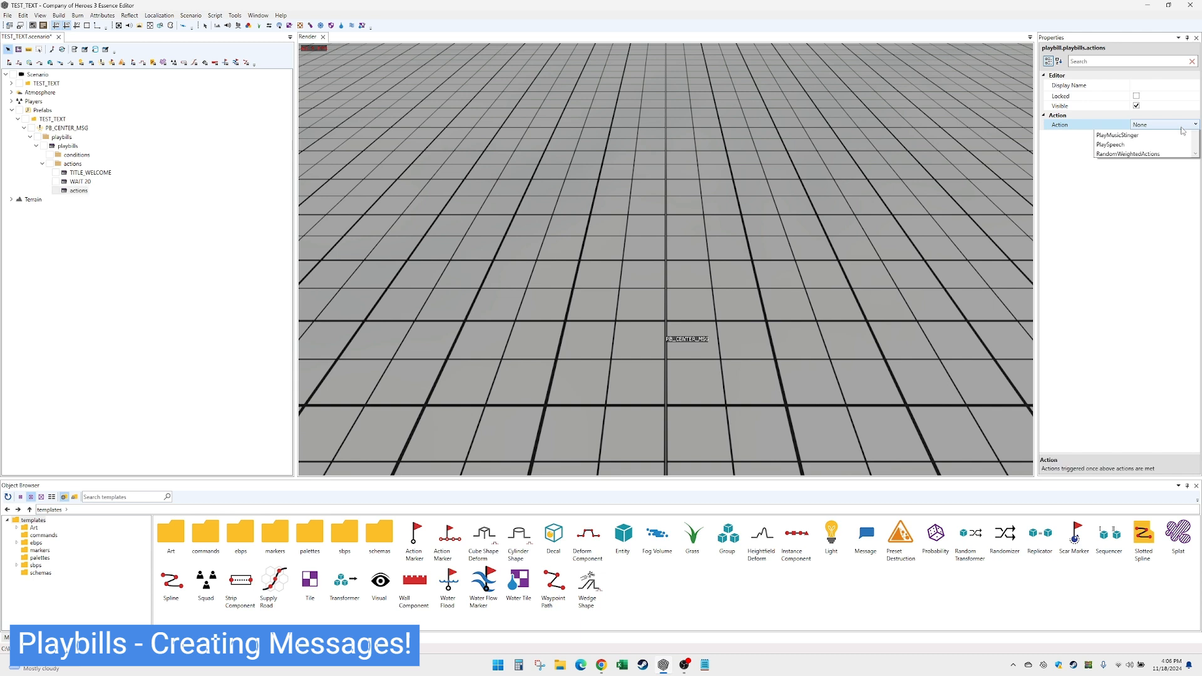
scroll(1189, 351, down, 5)
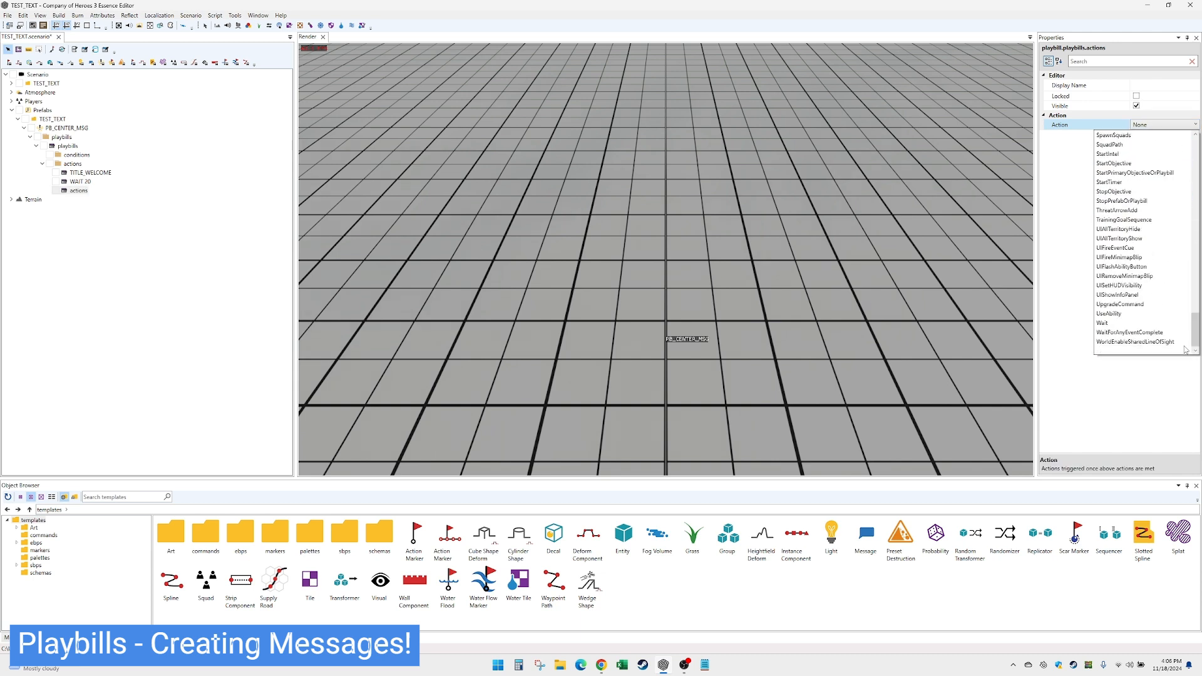
click(1140, 295)
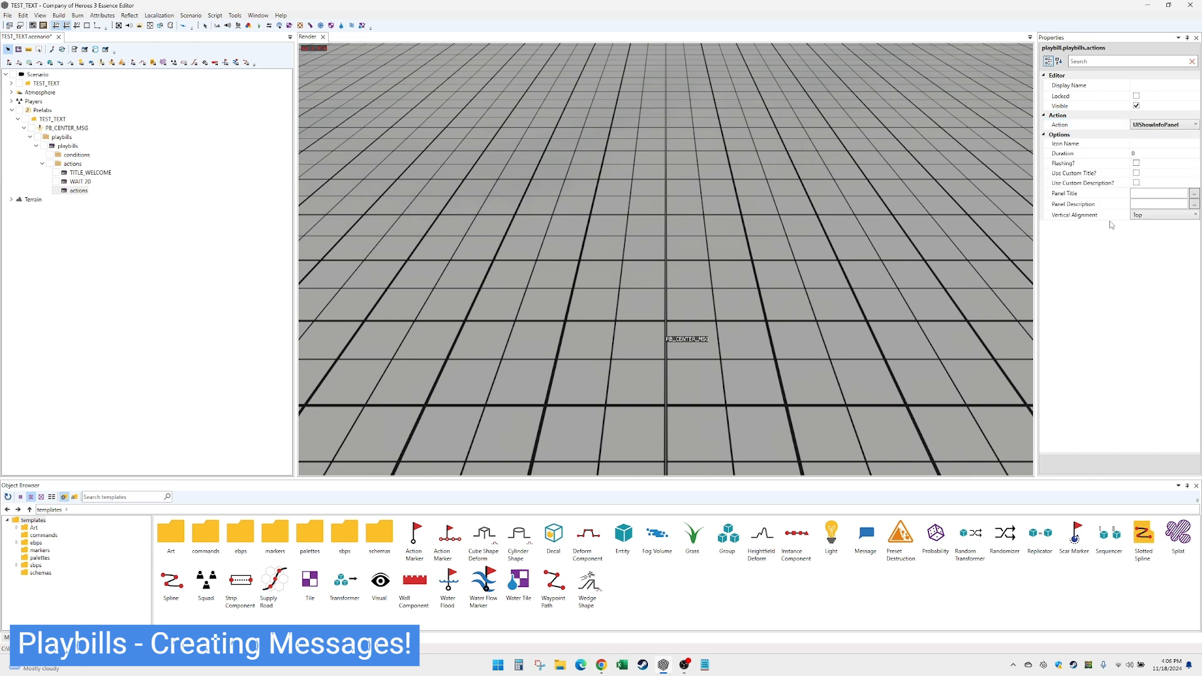
Set the info panel action's duration to 20 and its panel title to "This is corner msg"
click(1146, 153)
text(20)
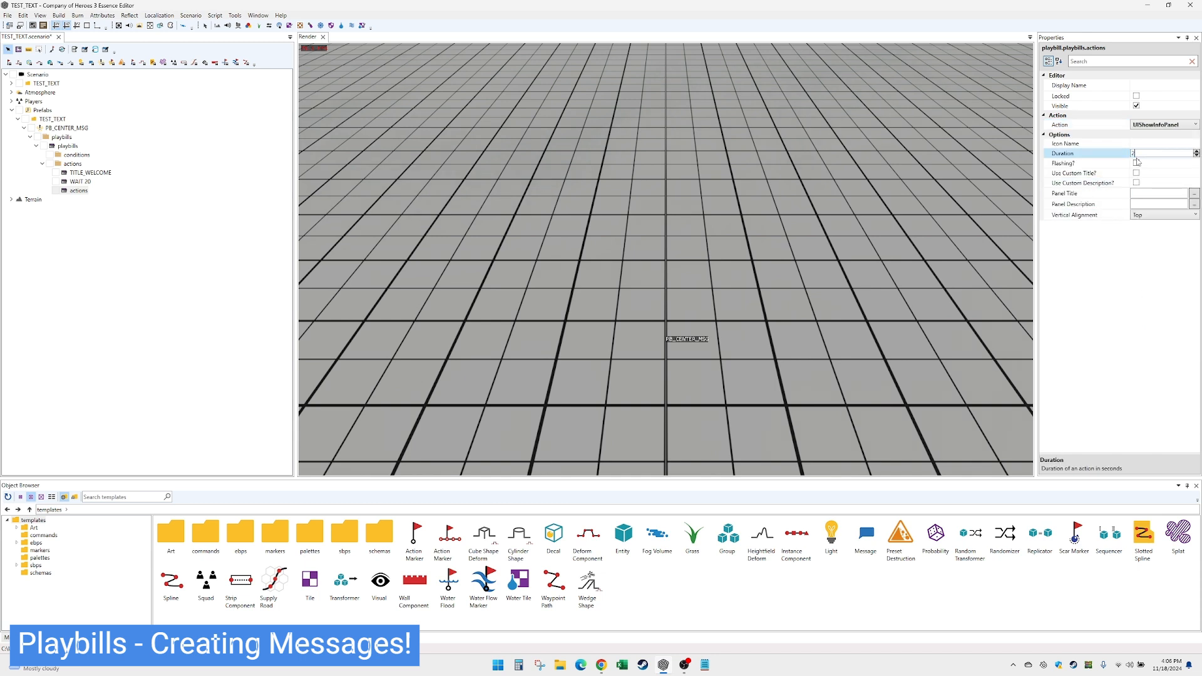
click(1150, 194)
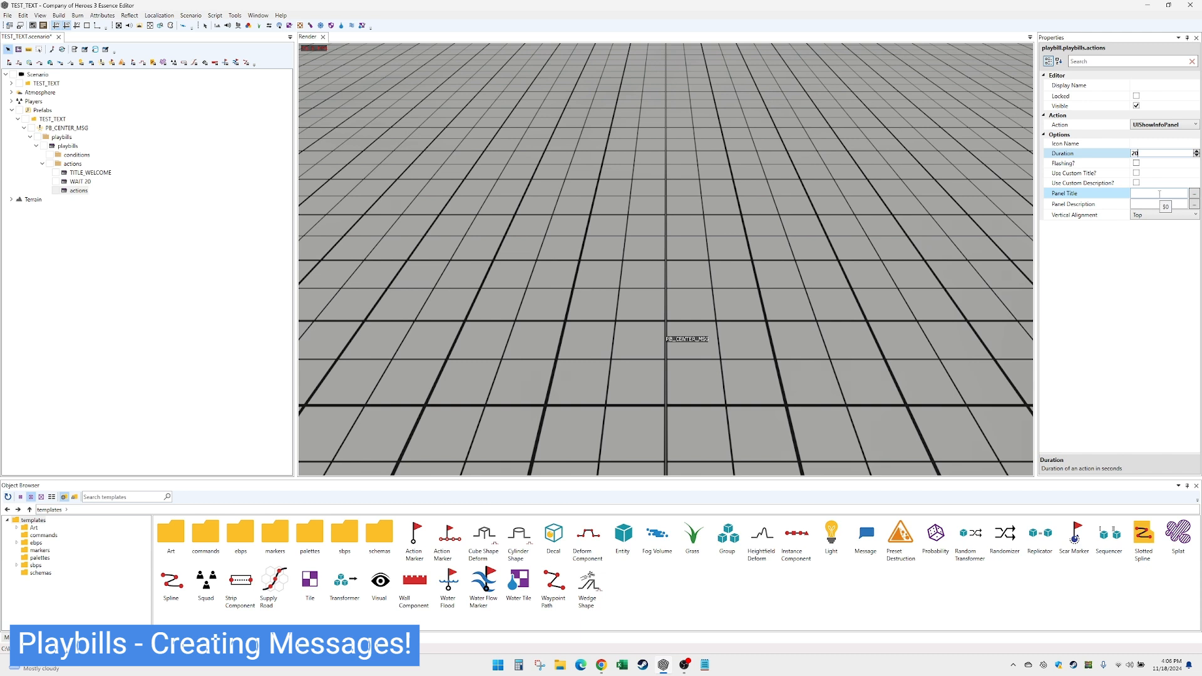
click(1158, 195)
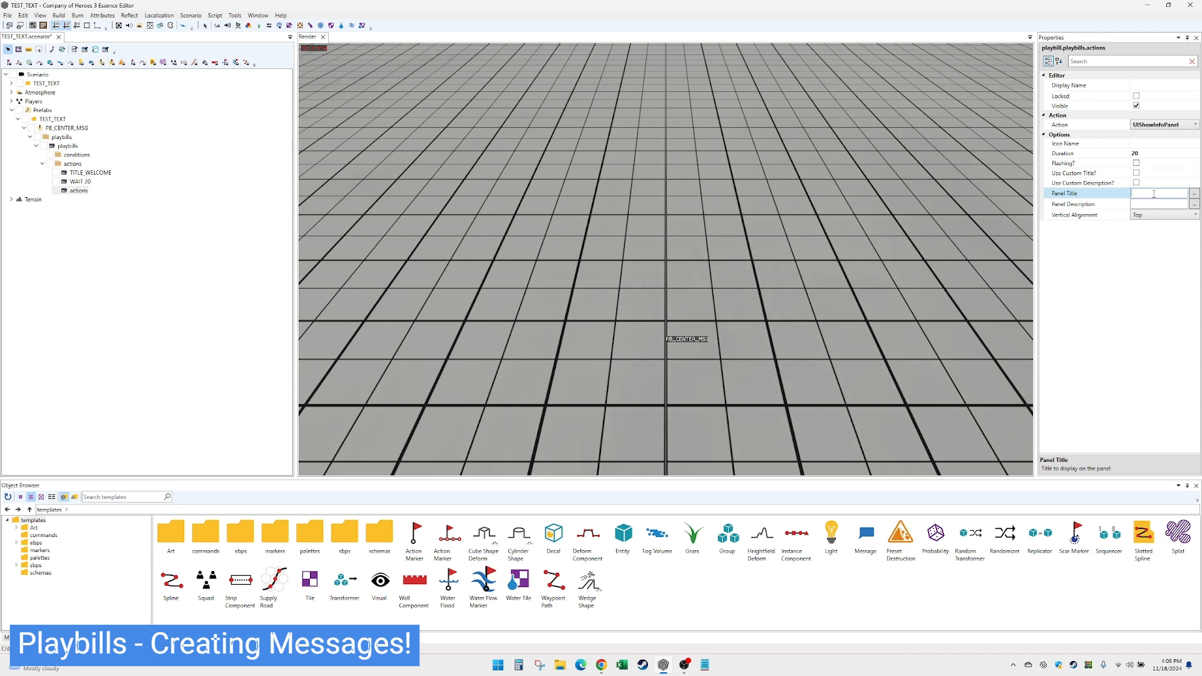
text(This is corner msg)
key(Tab)
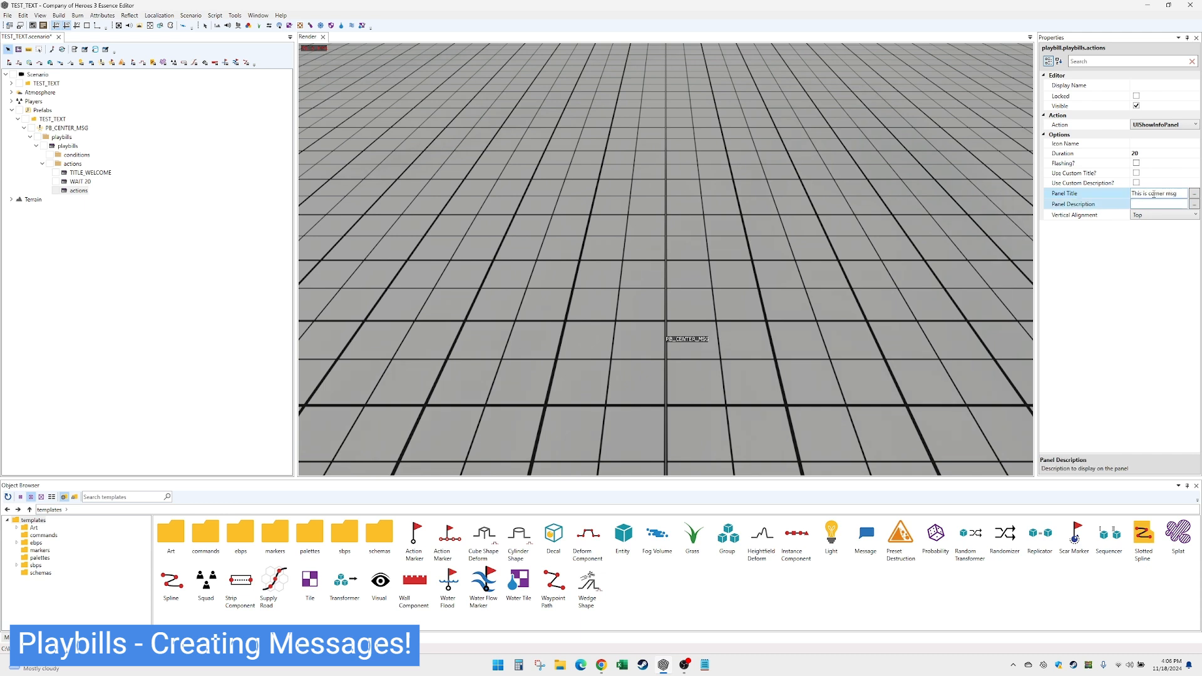
Set the panel description to "Defeat the msg!" and choose Top as the info panel's vertical alignment
text(Defeat the msg!)
key(Tab)
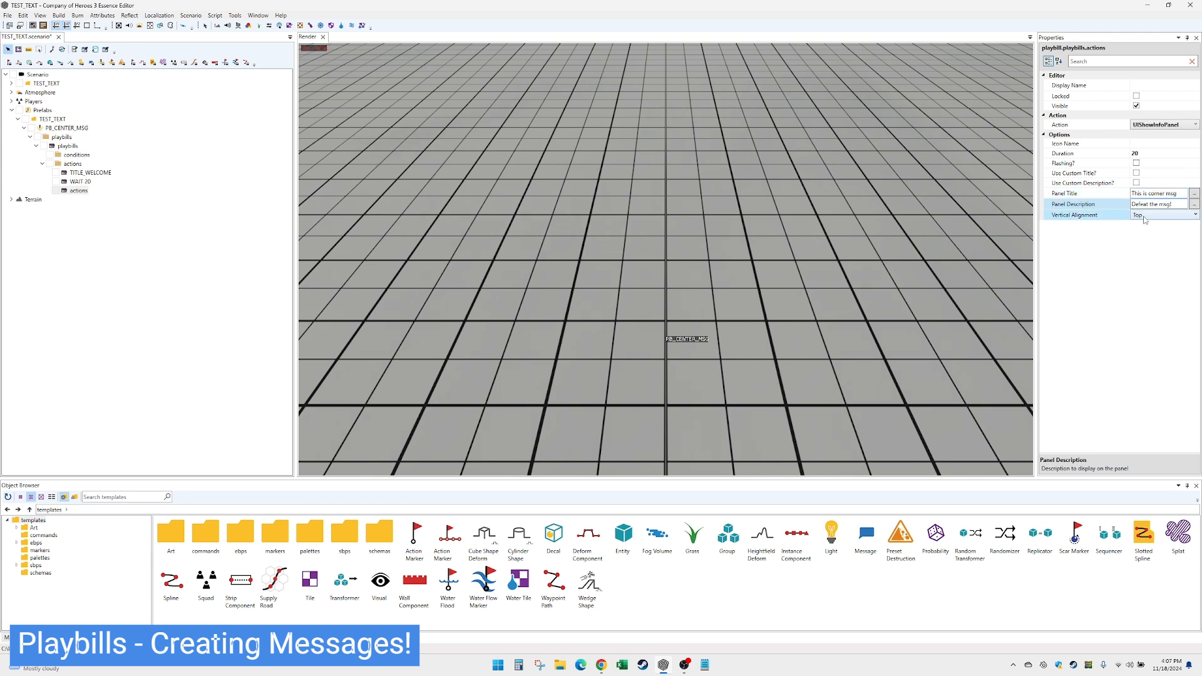
click(1145, 216)
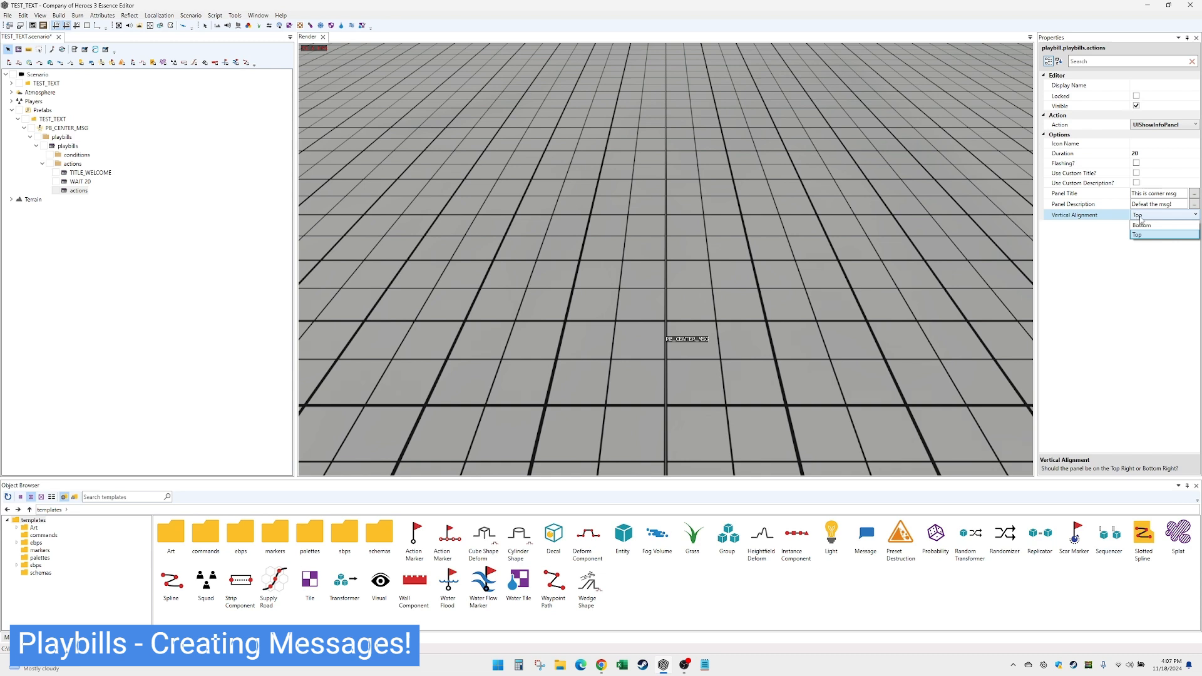
click(1143, 218)
click(1144, 216)
click(1139, 234)
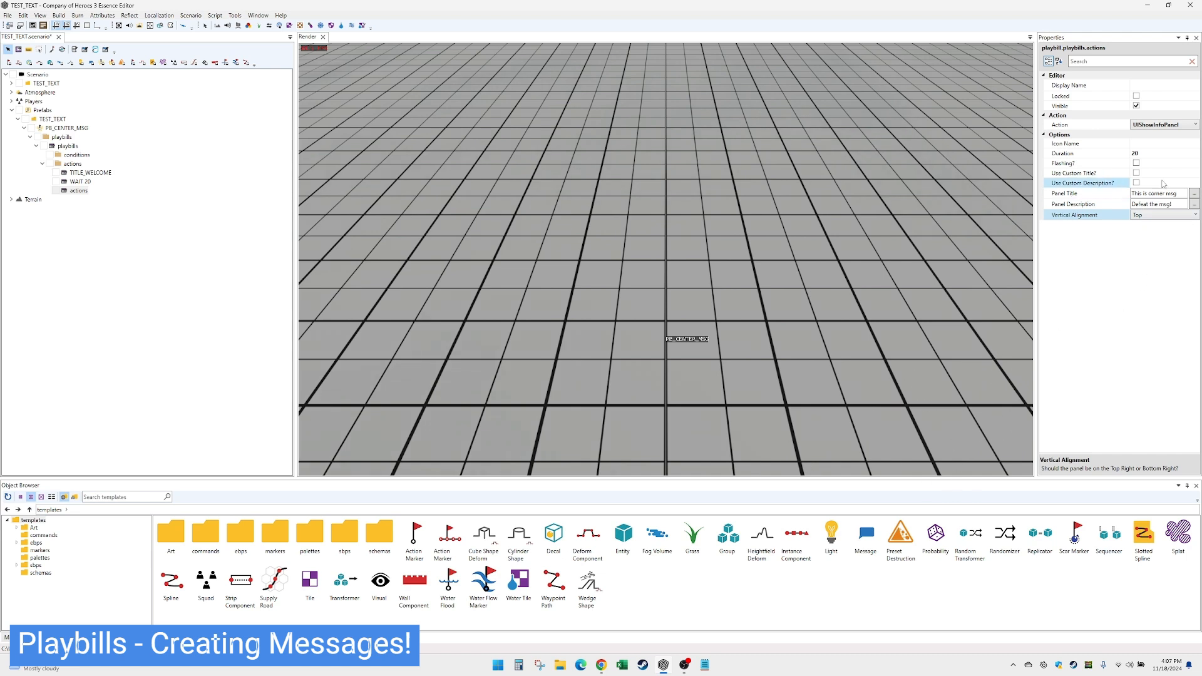
Set the info panel action's display name to PANEL_CORNER_MSG
click(1146, 83)
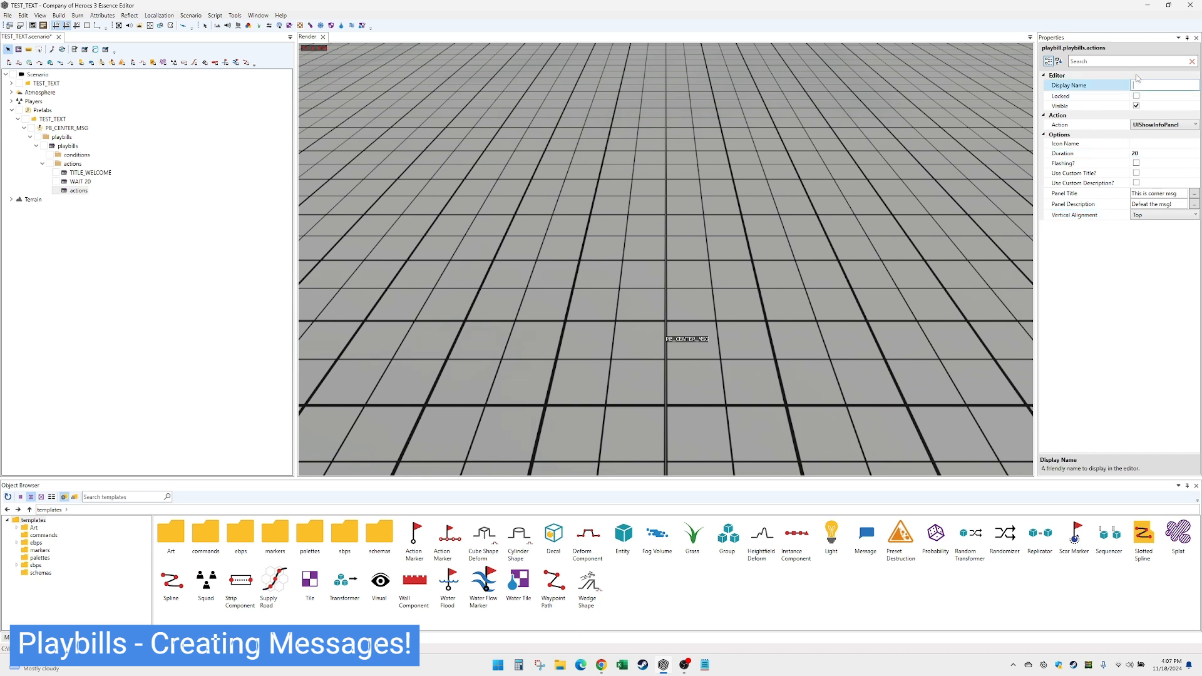
text(PANEL_CORNER MSG)
key(BackSpace)
key(BackSpace)
key(BackSpace)
text(MSG)
key(Return)
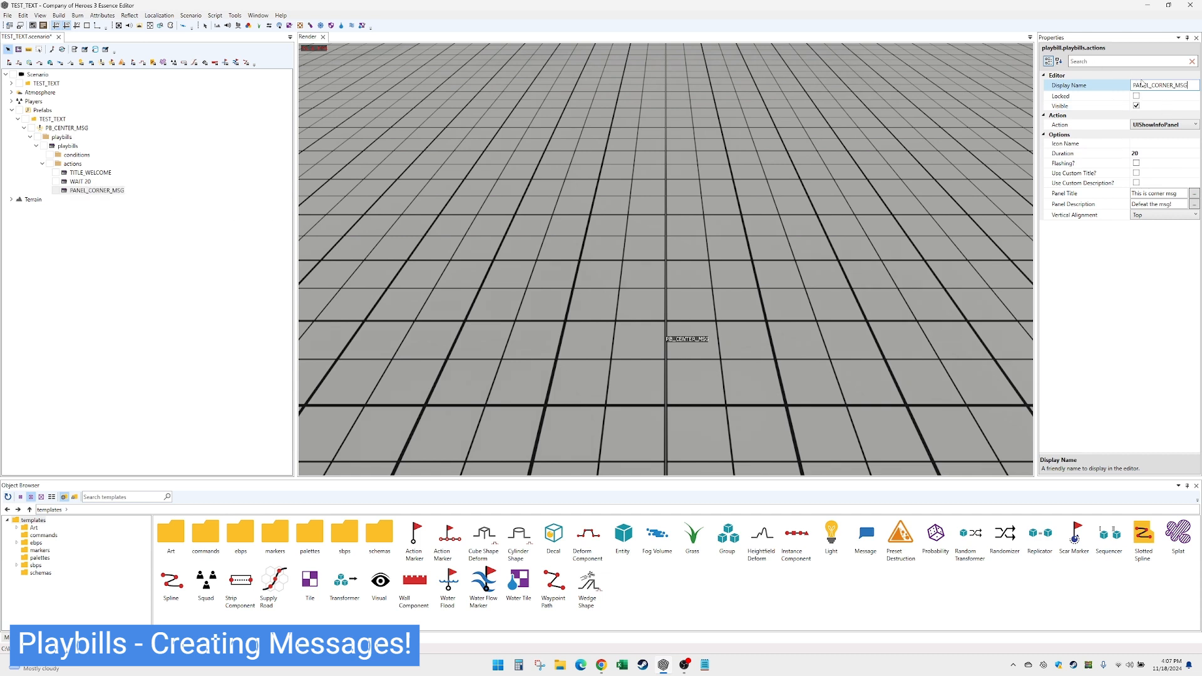
Duplicate the WAIT 20 action and place the copy after PANEL_CORNER_MSG
click(99, 191)
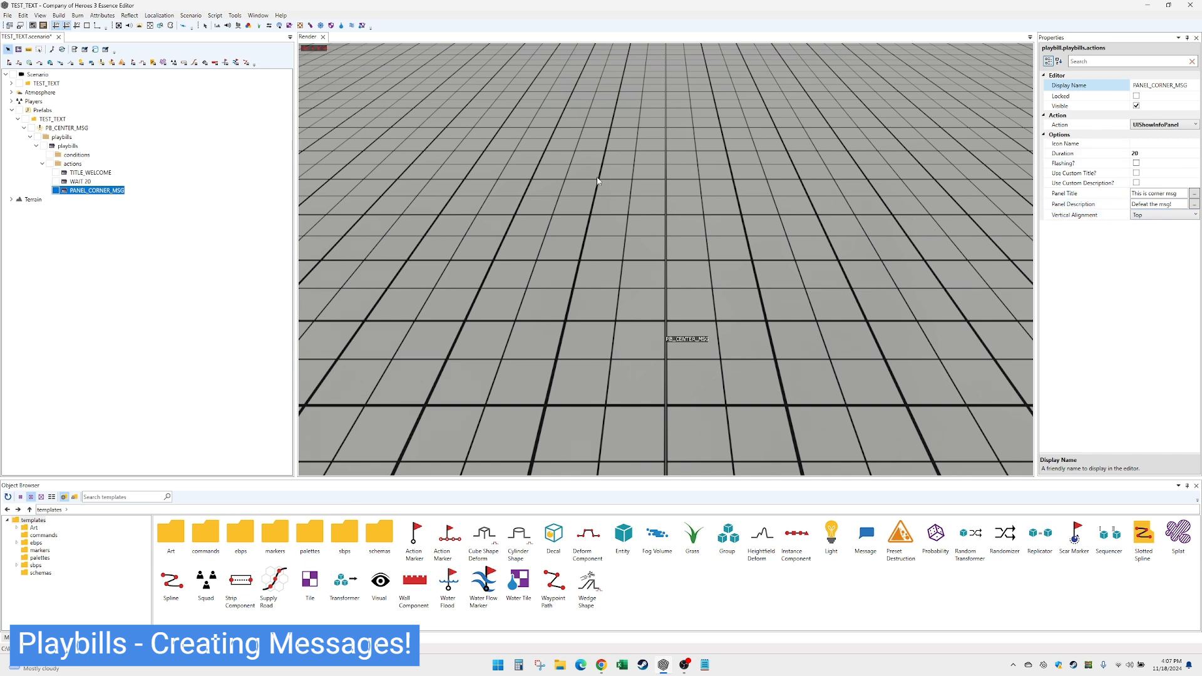
click(83, 183)
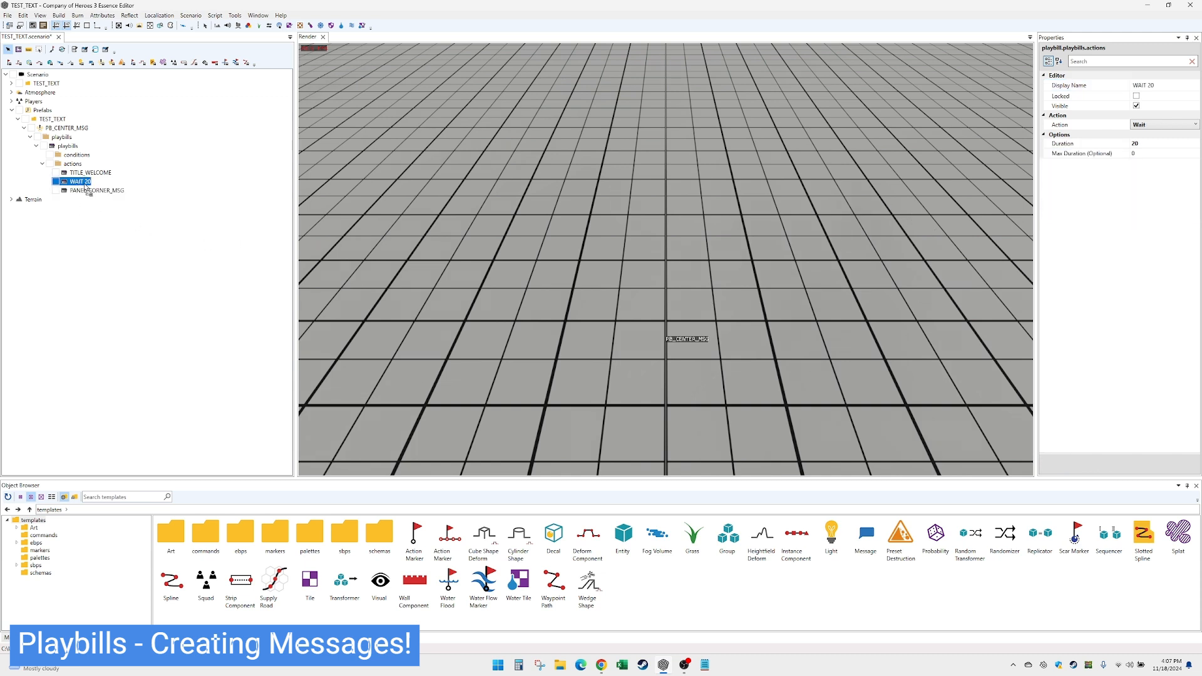
ctrl+drag(87, 191, 86, 199)
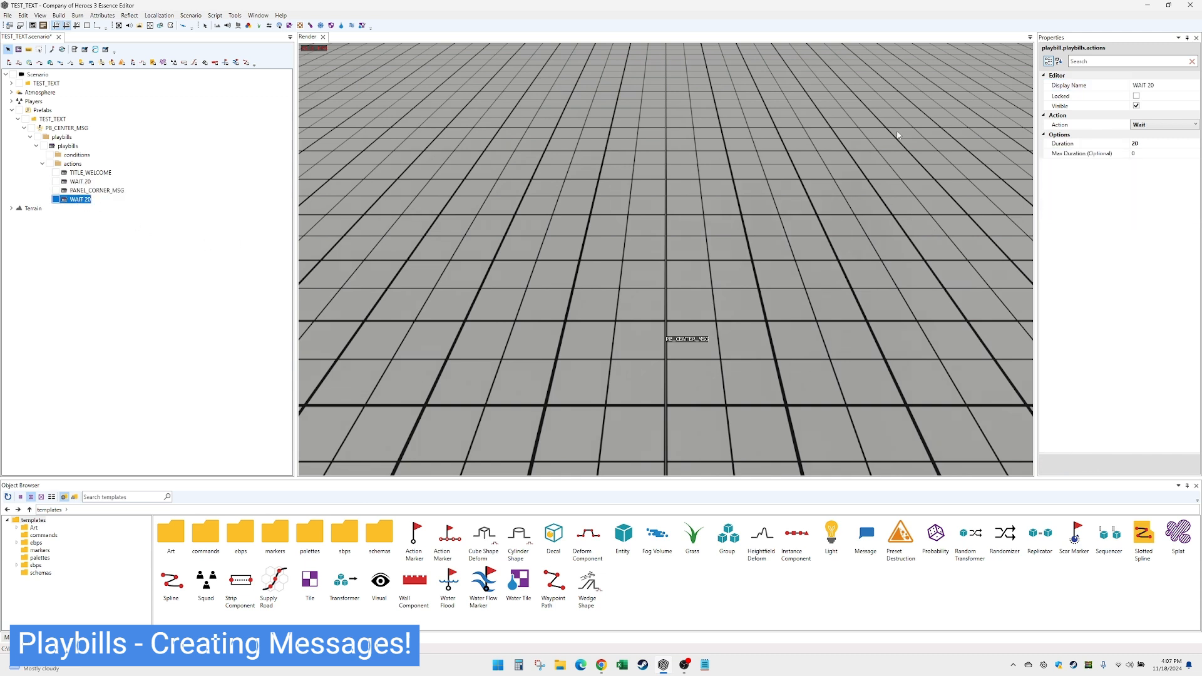
Add a fifth action to the actions folder and set its action type to GameTextTitleFade
right_click(73, 164)
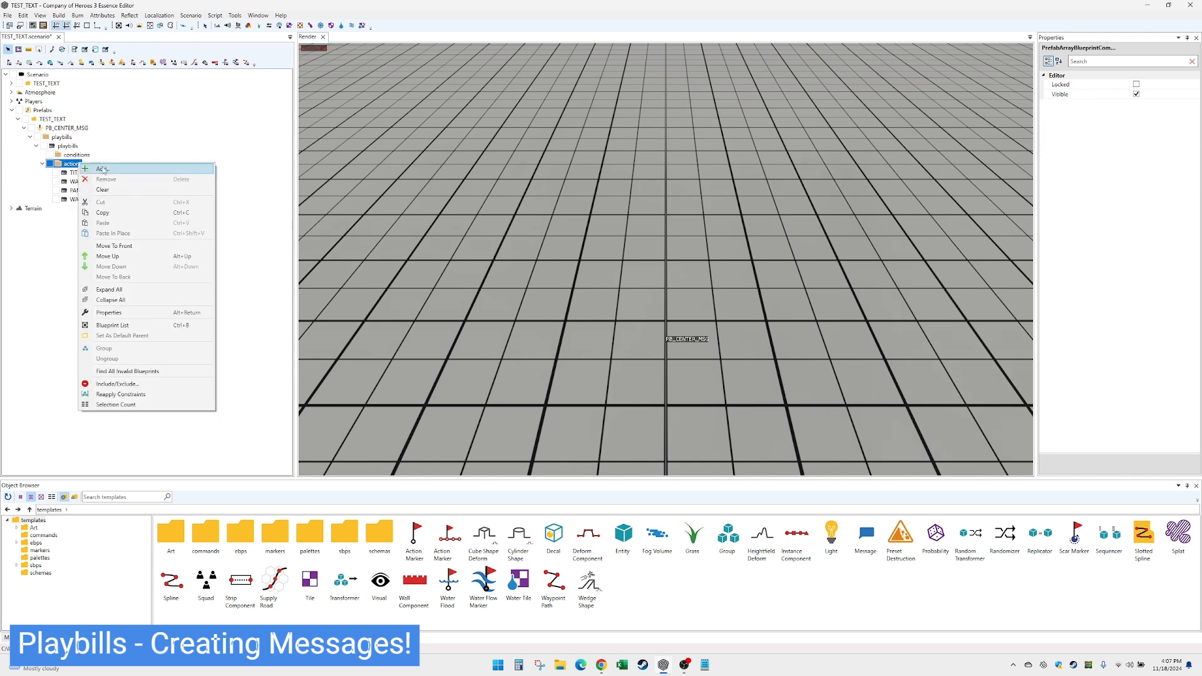
click(104, 169)
click(1150, 125)
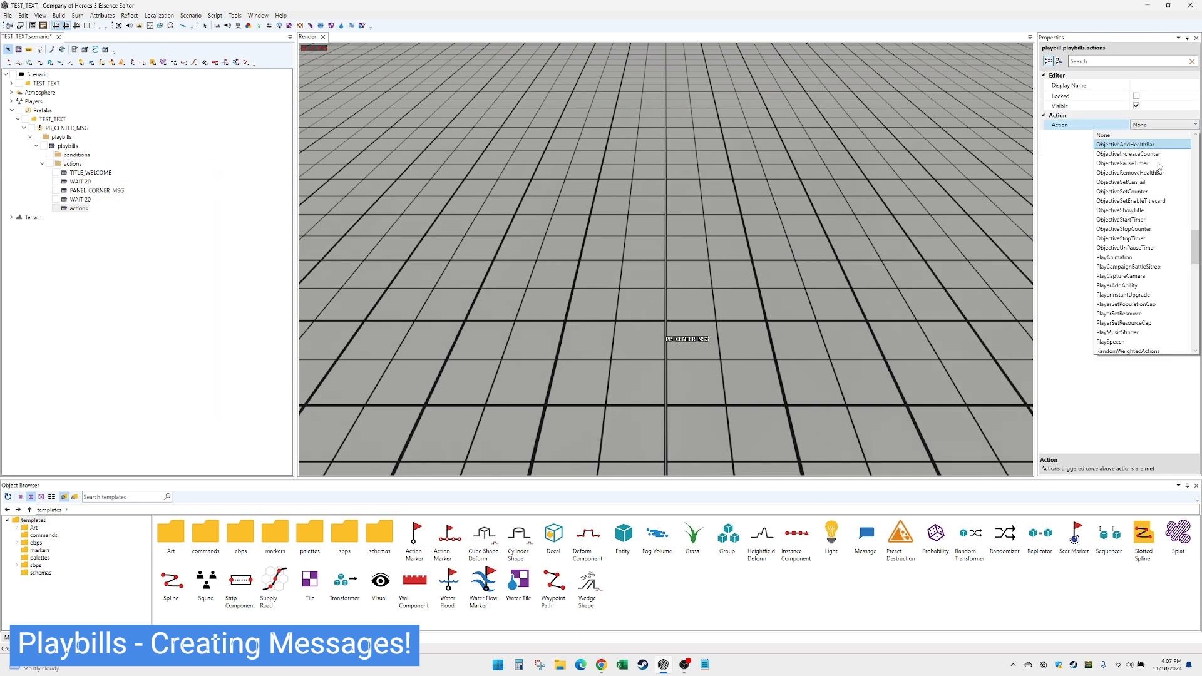
scroll(1168, 246, up, 5)
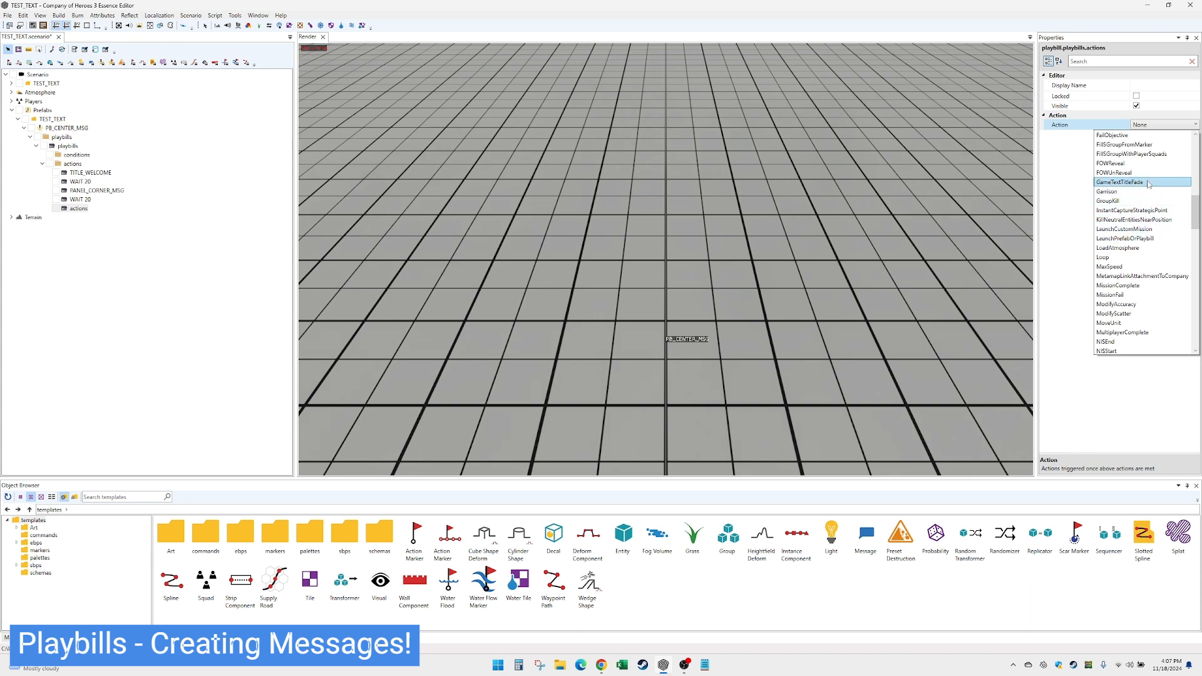
click(1149, 182)
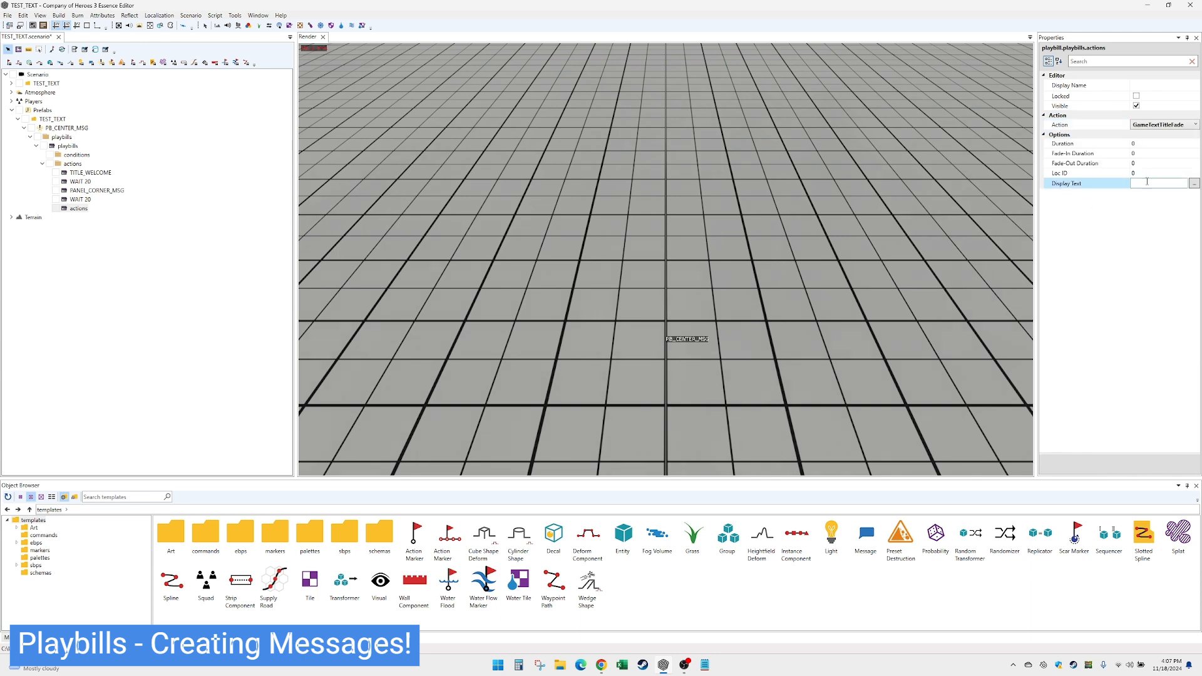
Set the title fade action's display text to "The Little Msg" and its duration to 20
click(1150, 153)
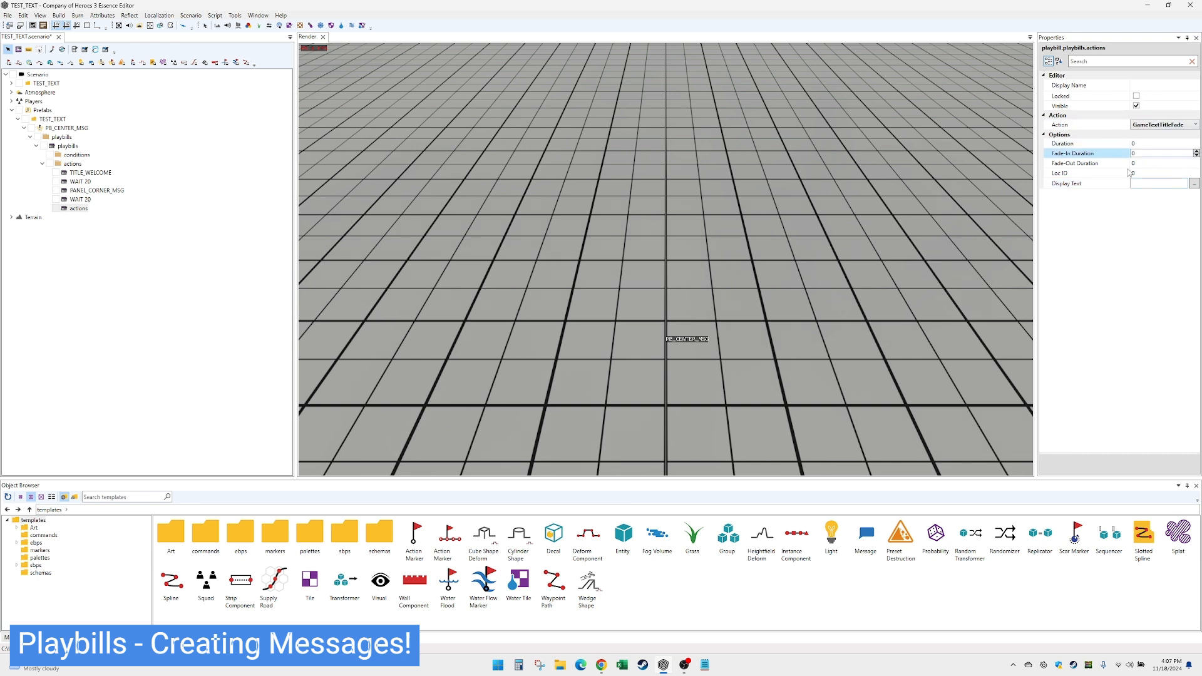
click(1145, 182)
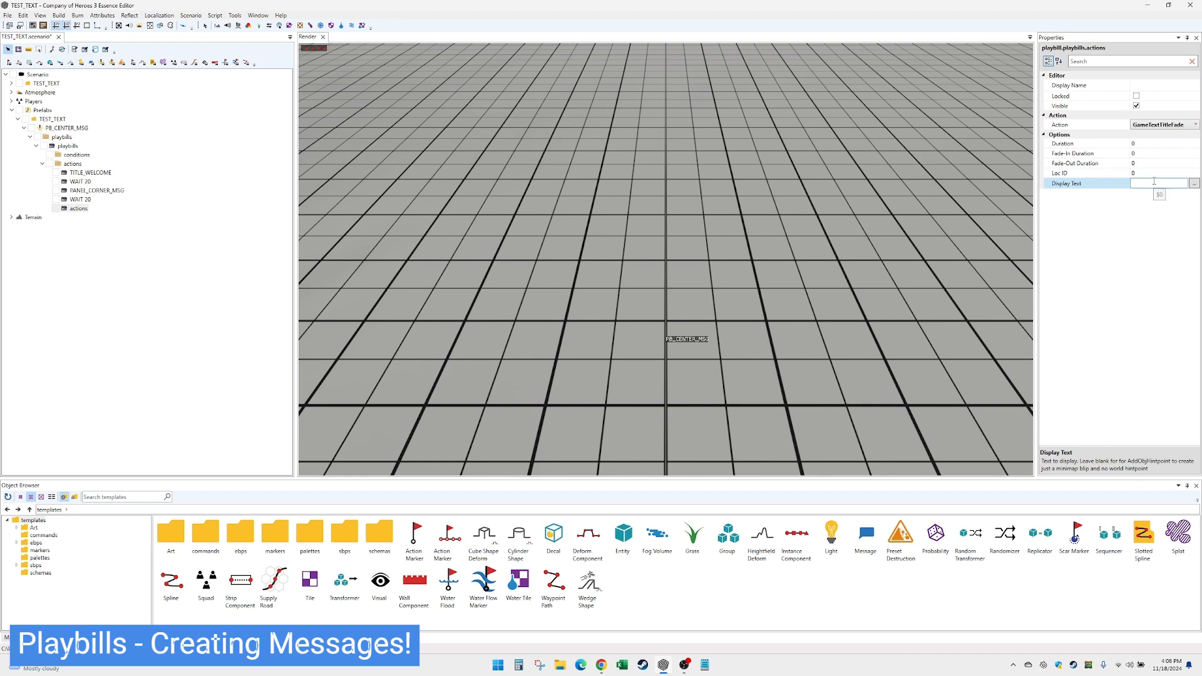
text(The Little Msg)
click(1147, 145)
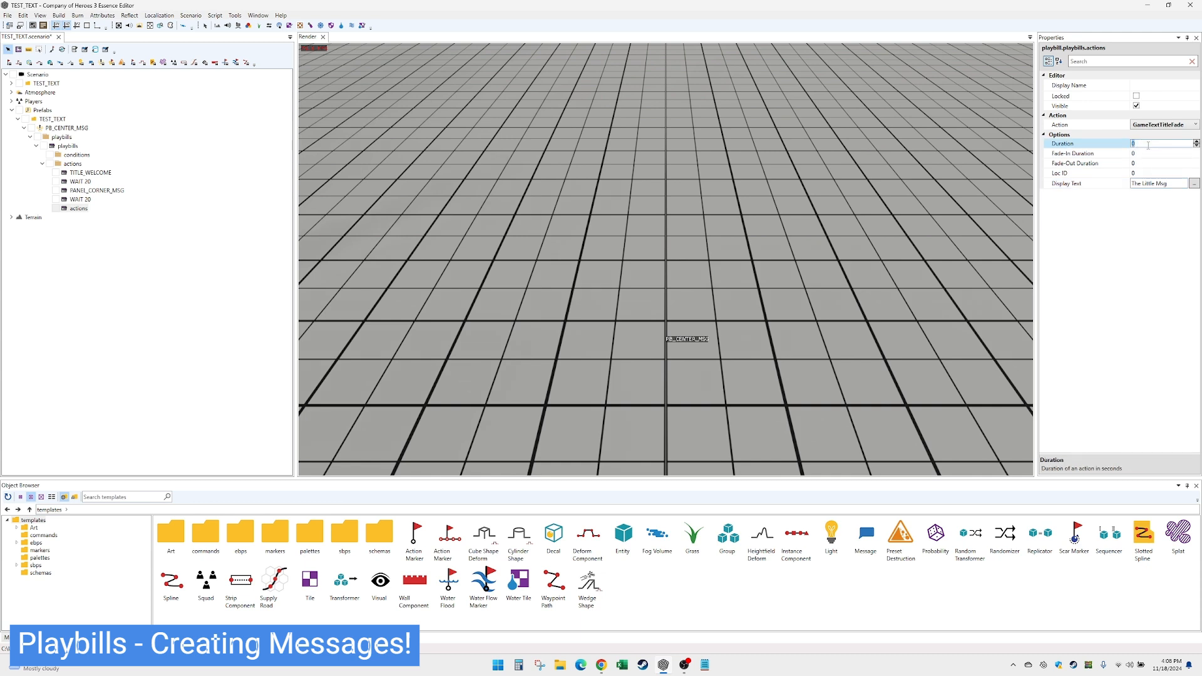
text(20)
Set both the fade-in duration and the fade-out duration of the title fade action to 5
click(1124, 153)
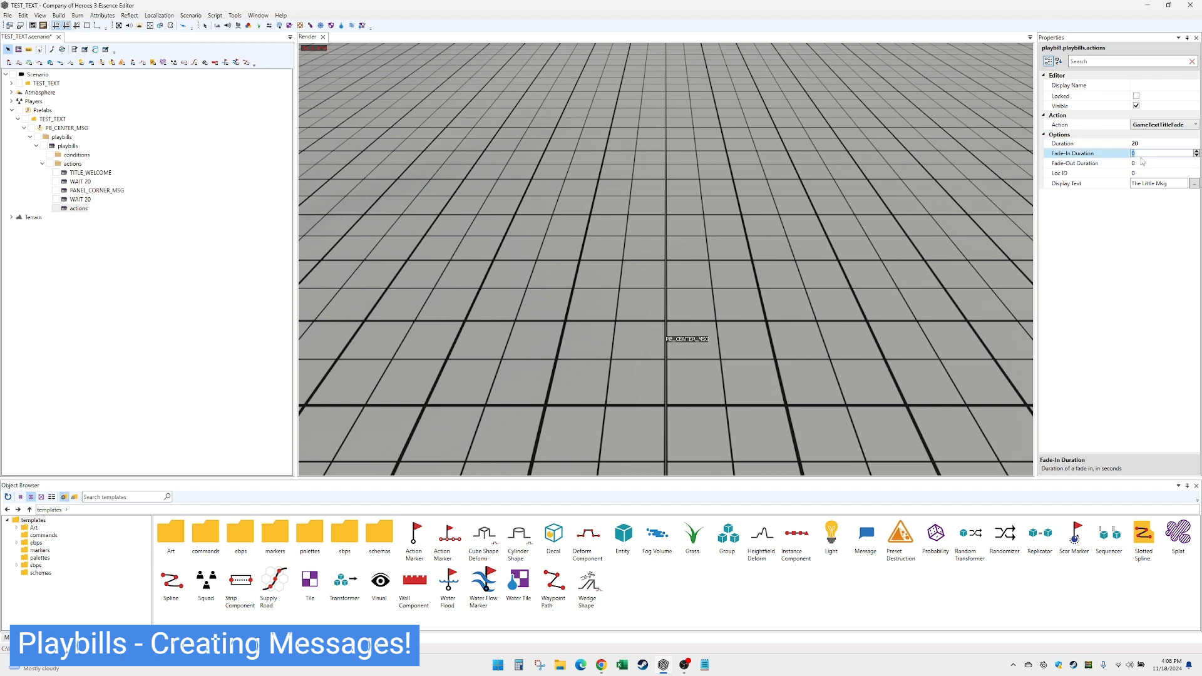
text(5)
click(1138, 163)
text(5)
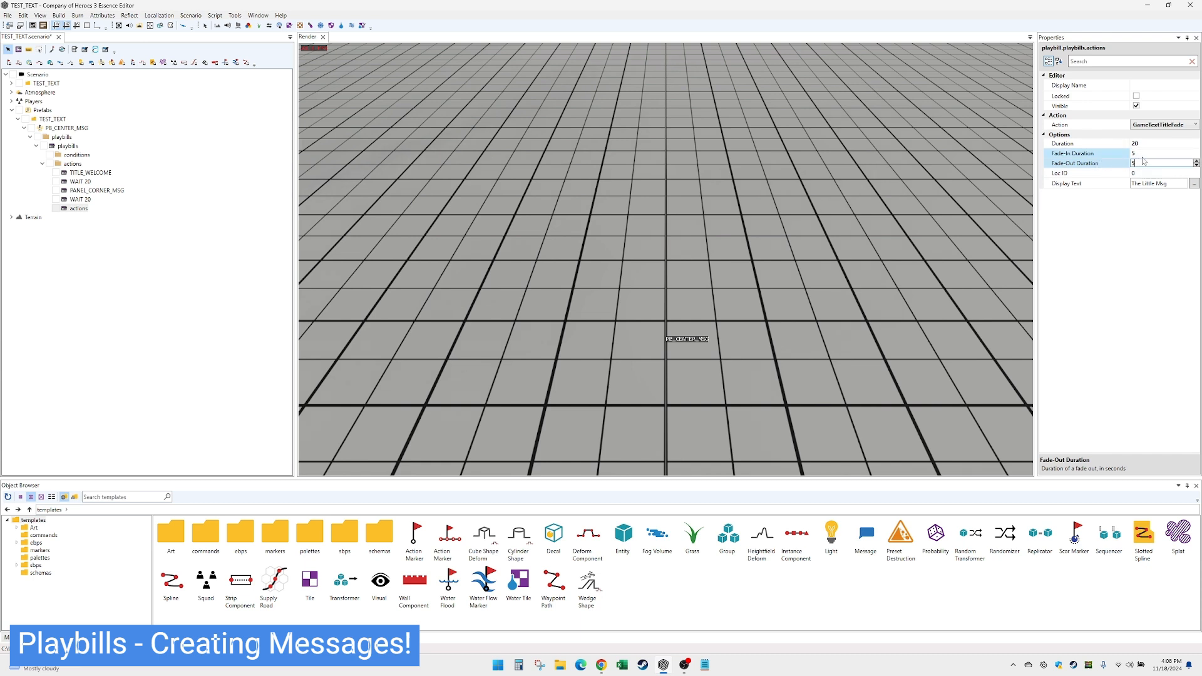
Set the title fade action's display name to TXT_LITTLE_MSG
click(1111, 85)
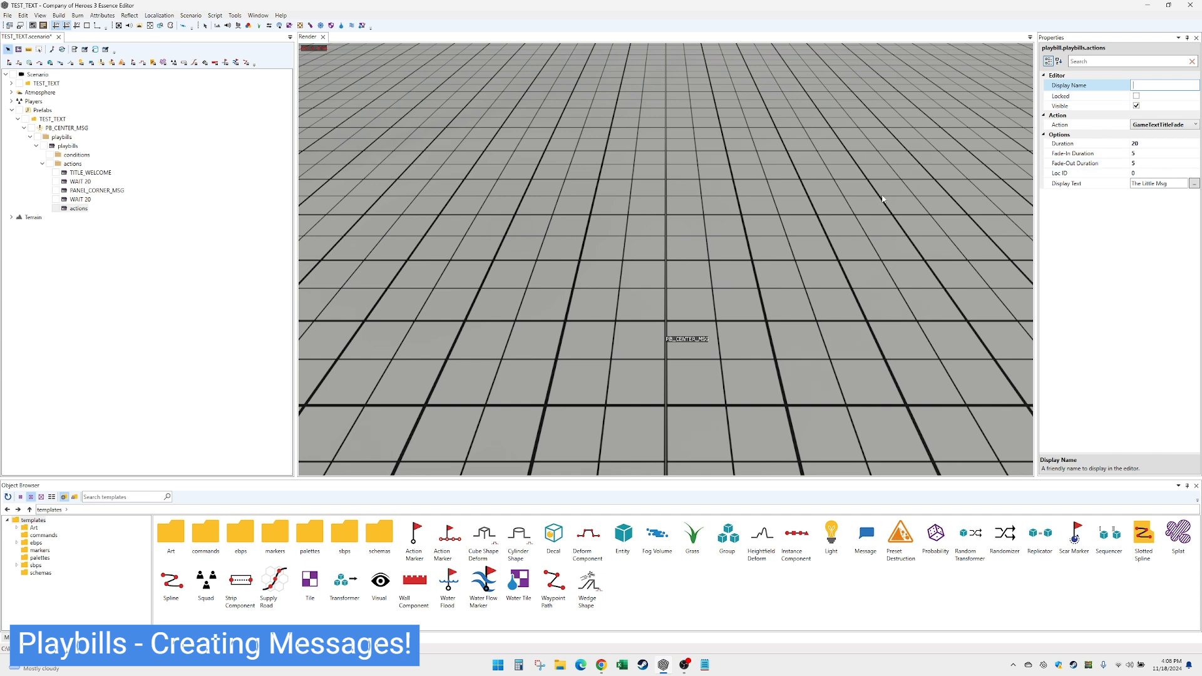
text(TXT_LITTLE_MSG)
click(86, 209)
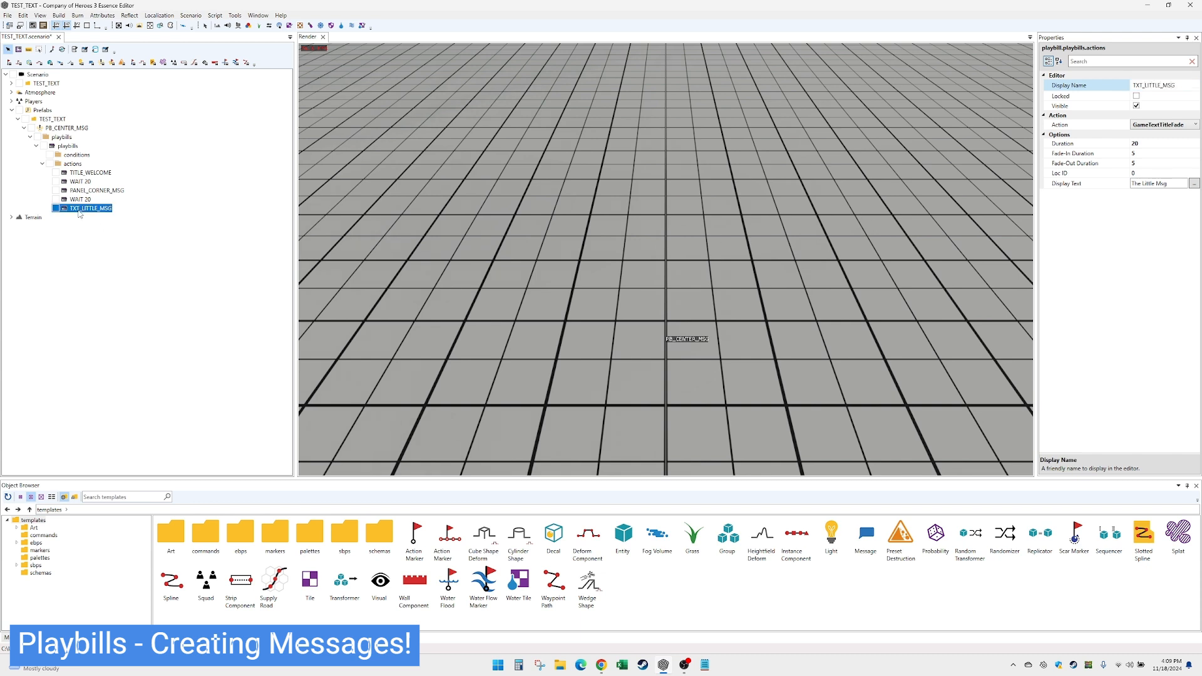
Raise the PB_CENTER_MSG marker to a height of about 9.97 and hide the wireframe grid overlay in the viewport
click(97, 173)
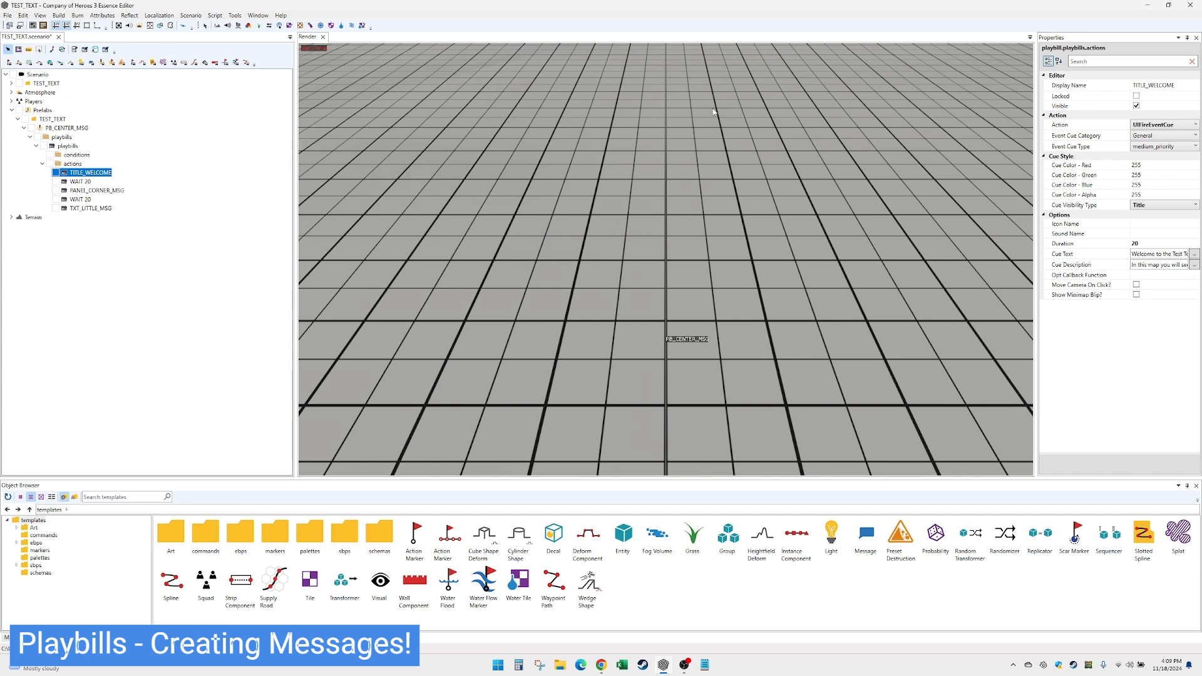
click(676, 307)
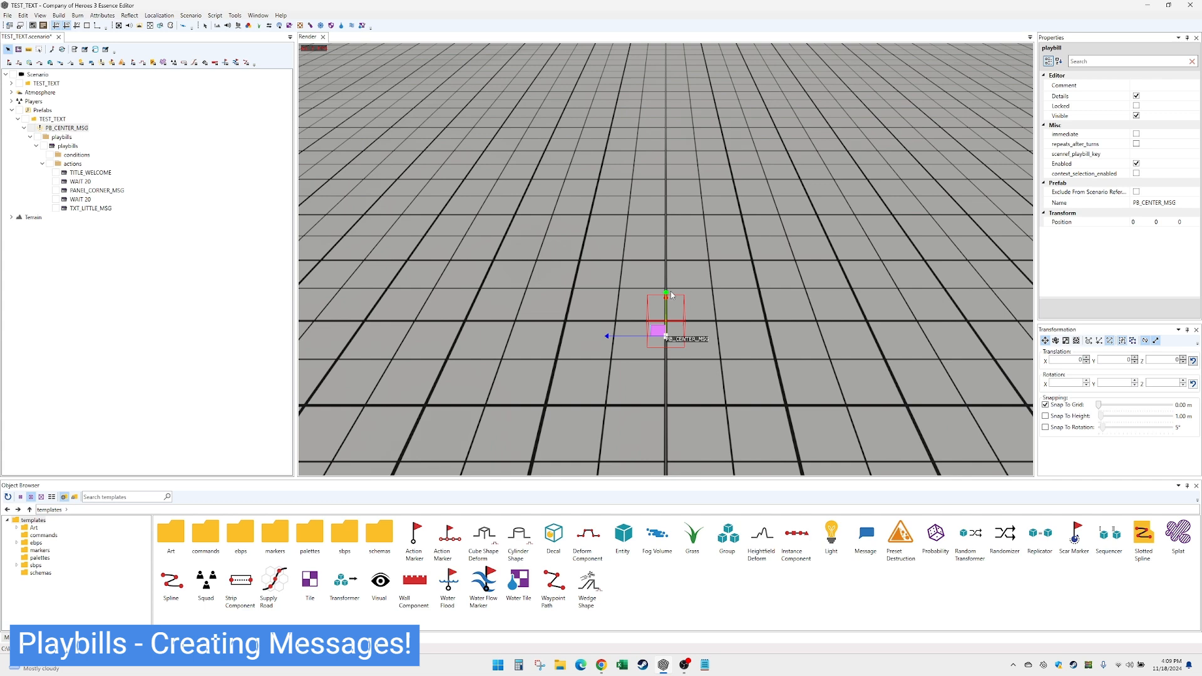
mouse_move(685, 297)
alt+mouse_down()
mouse_move(714, 292)
mouse_move(661, 275)
mouse_move(666, 210)
alt+mouse_up()
mouse_move(666, 210)
alt+mouse_down()
mouse_move(601, 210)
mouse_move(625, 210)
alt+mouse_up()
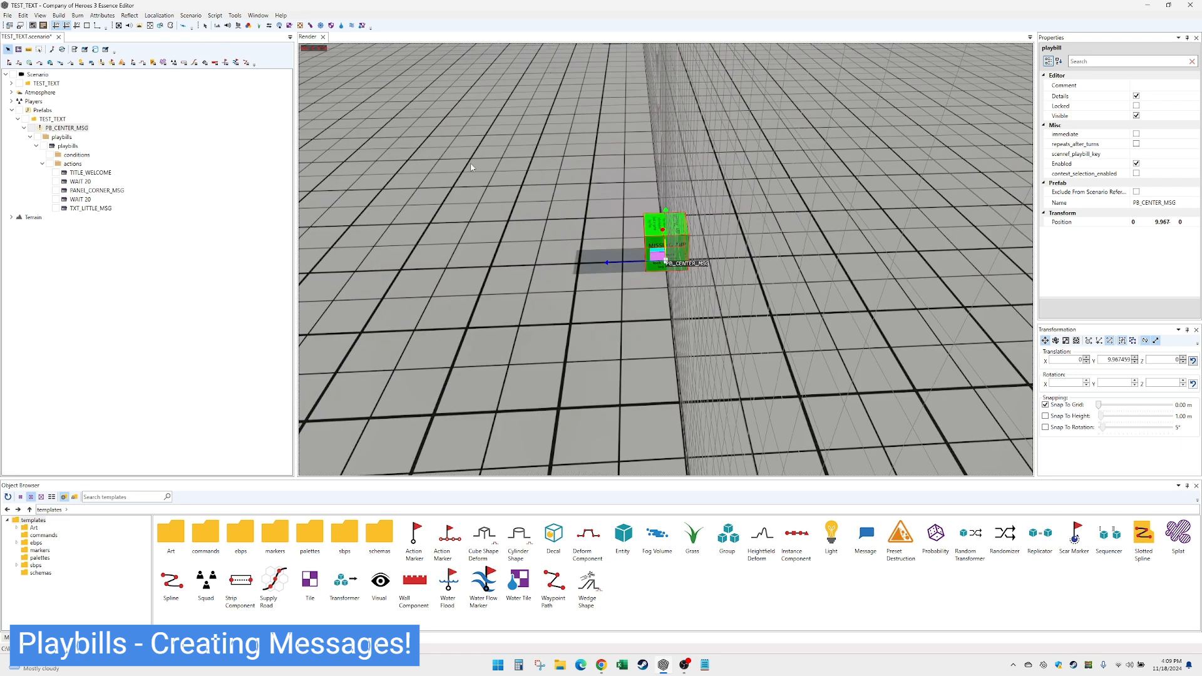
click(57, 27)
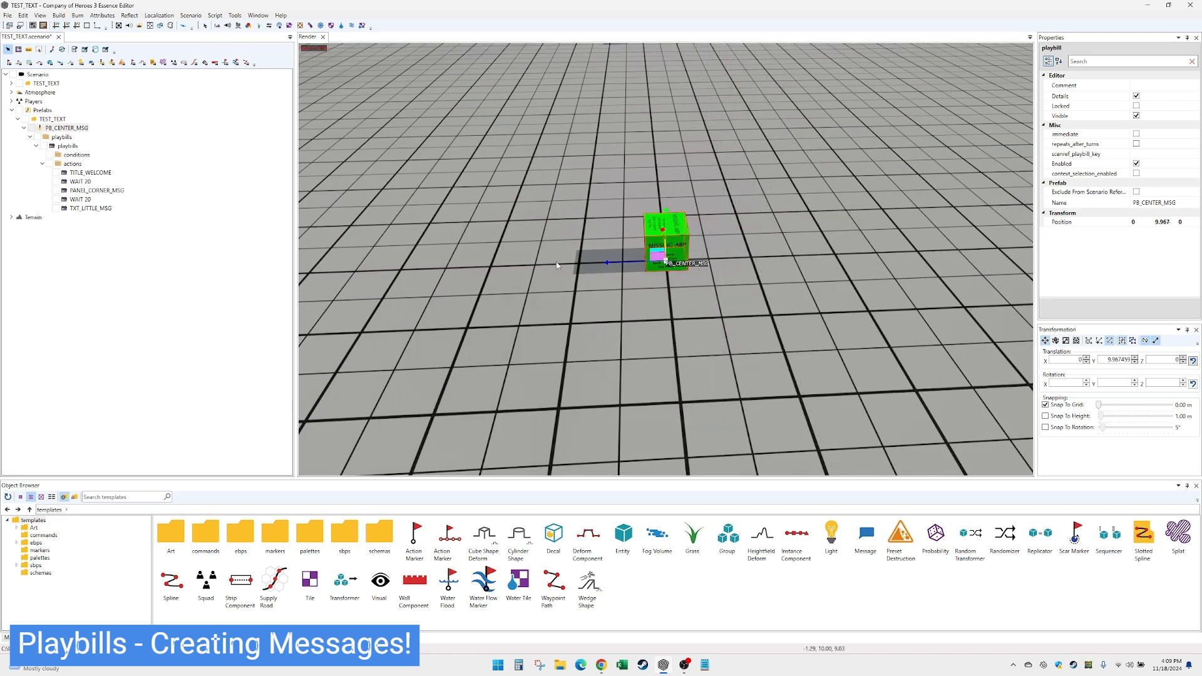
Review the three message actions and enable the immediate option on the PB_CENTER_MSG playbill
click(94, 173)
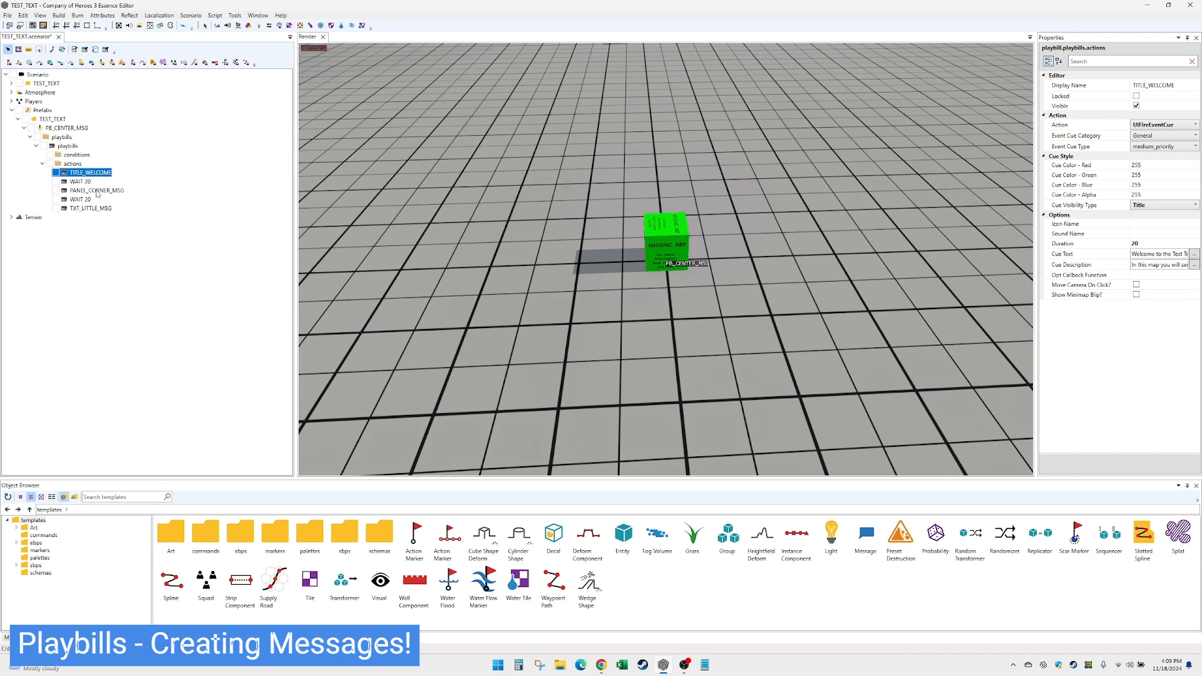
click(100, 192)
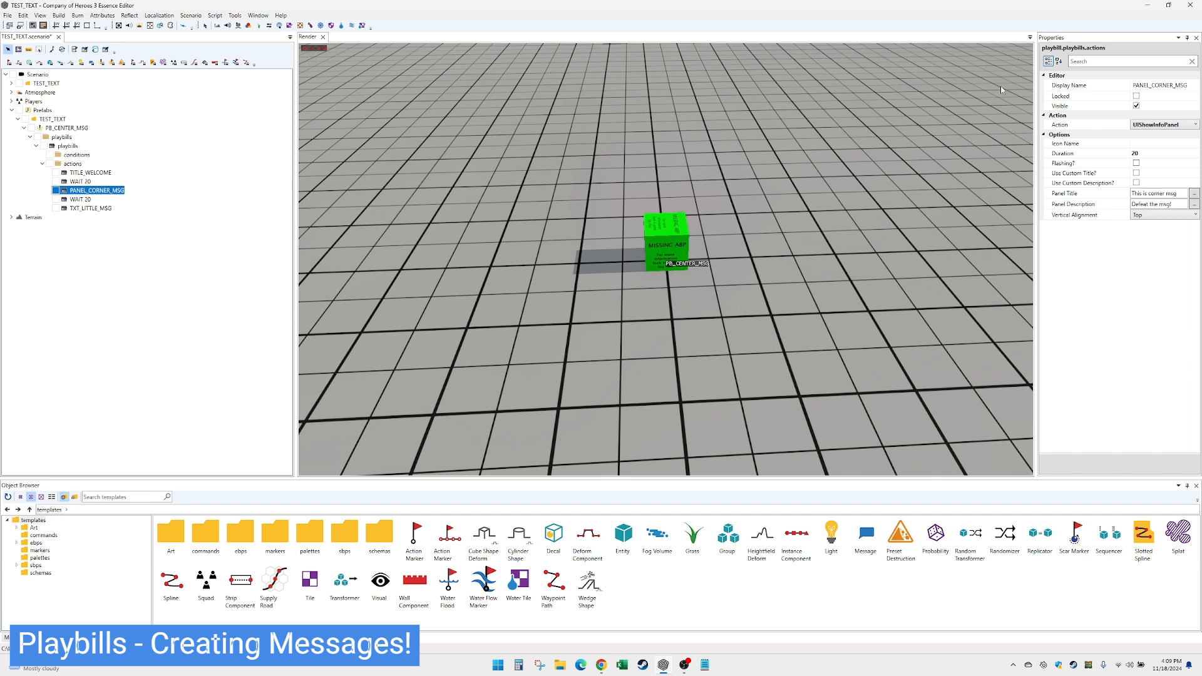
click(100, 210)
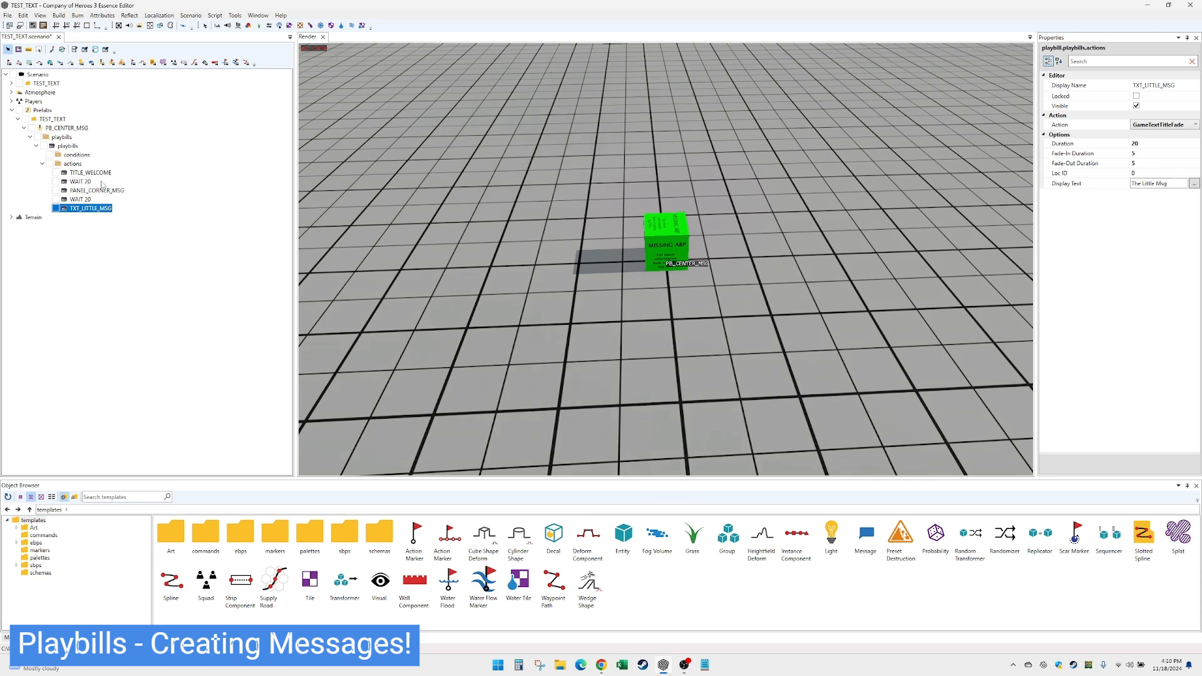
click(78, 128)
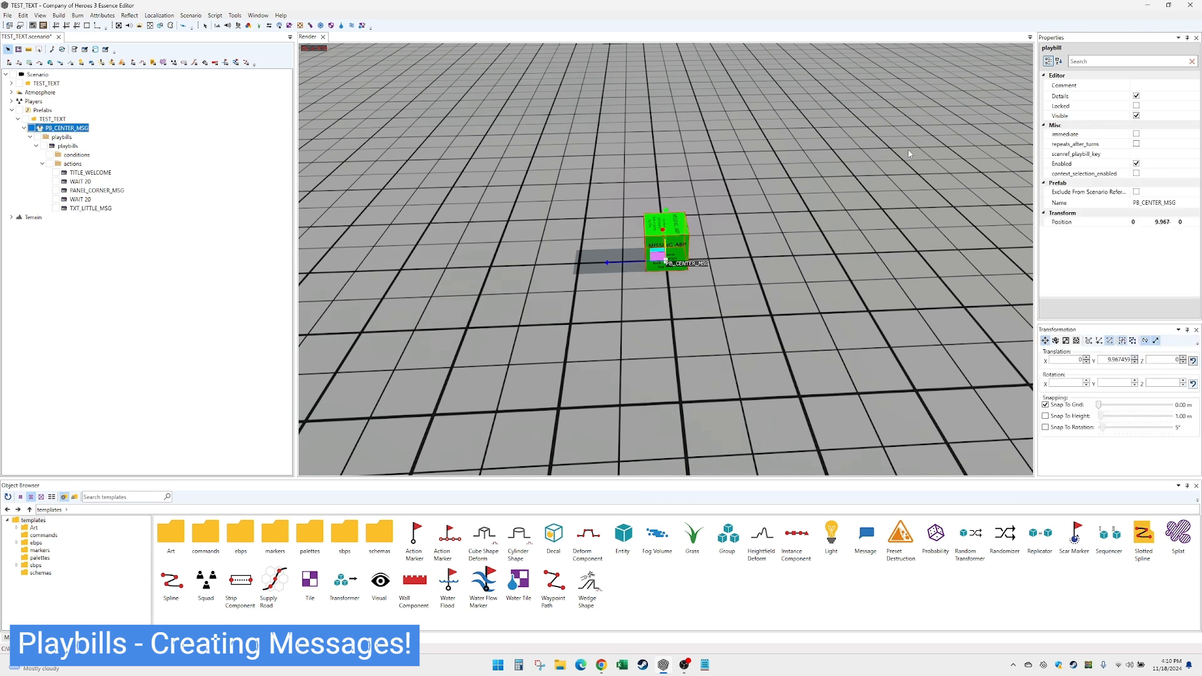
click(1138, 134)
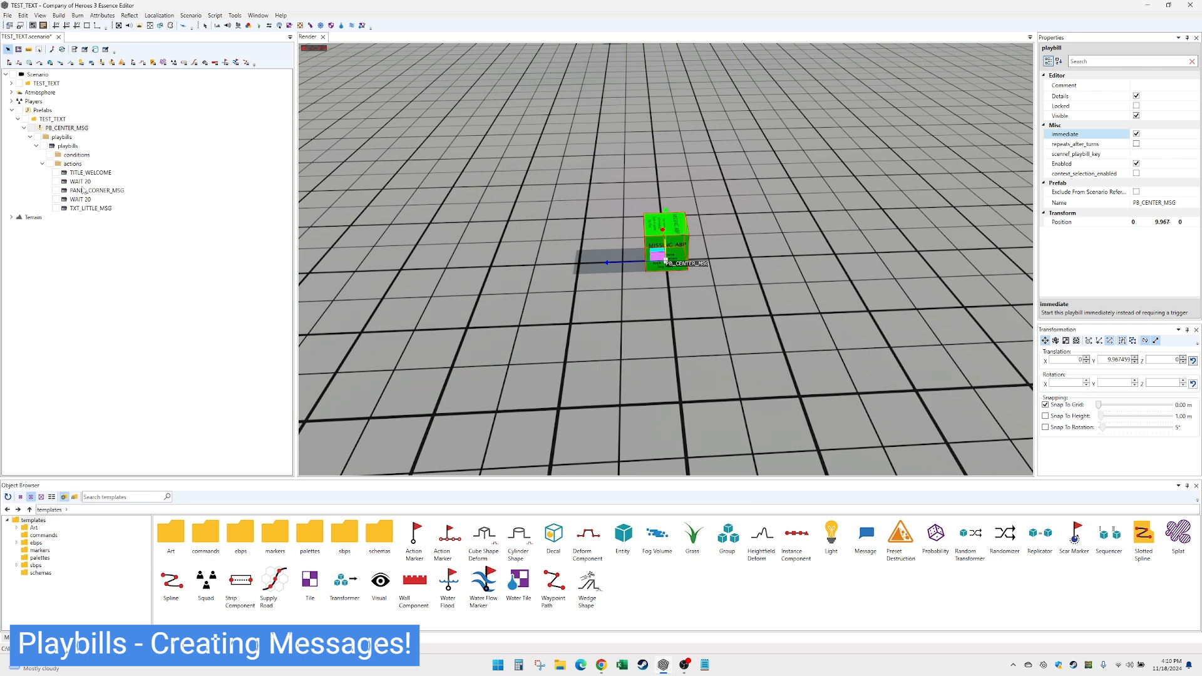
Check the playbill's message and wait actions, try to build the mod, and inspect the wind material error
click(85, 183)
click(86, 191)
click(87, 209)
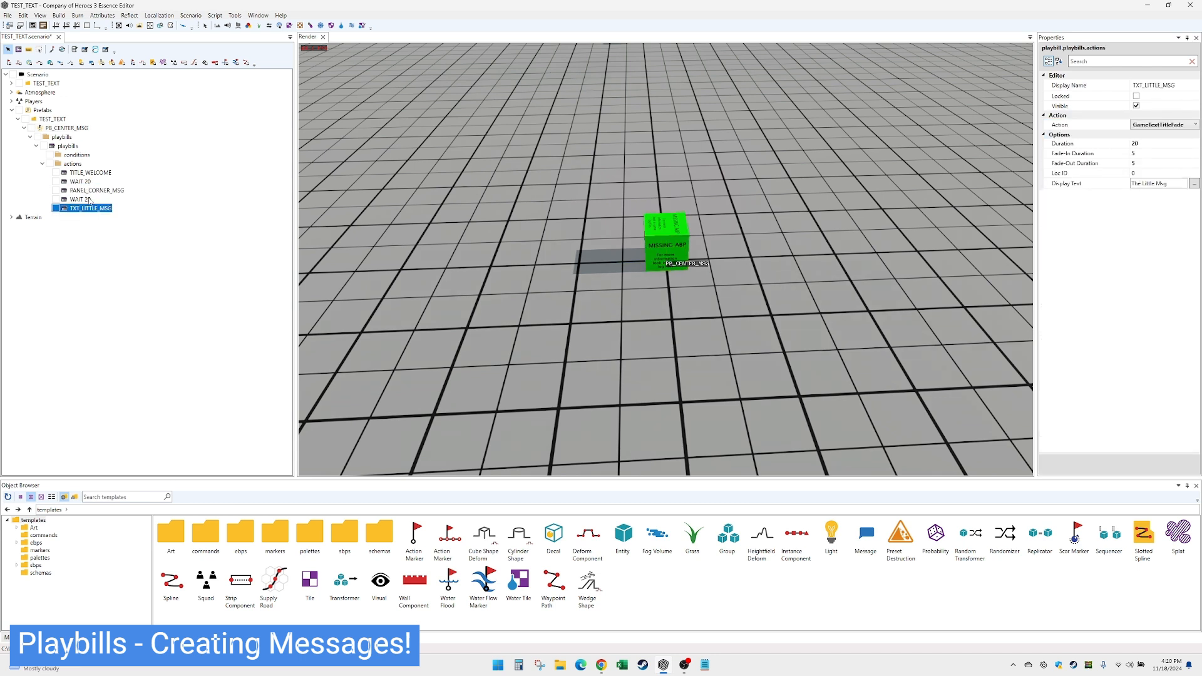
click(92, 174)
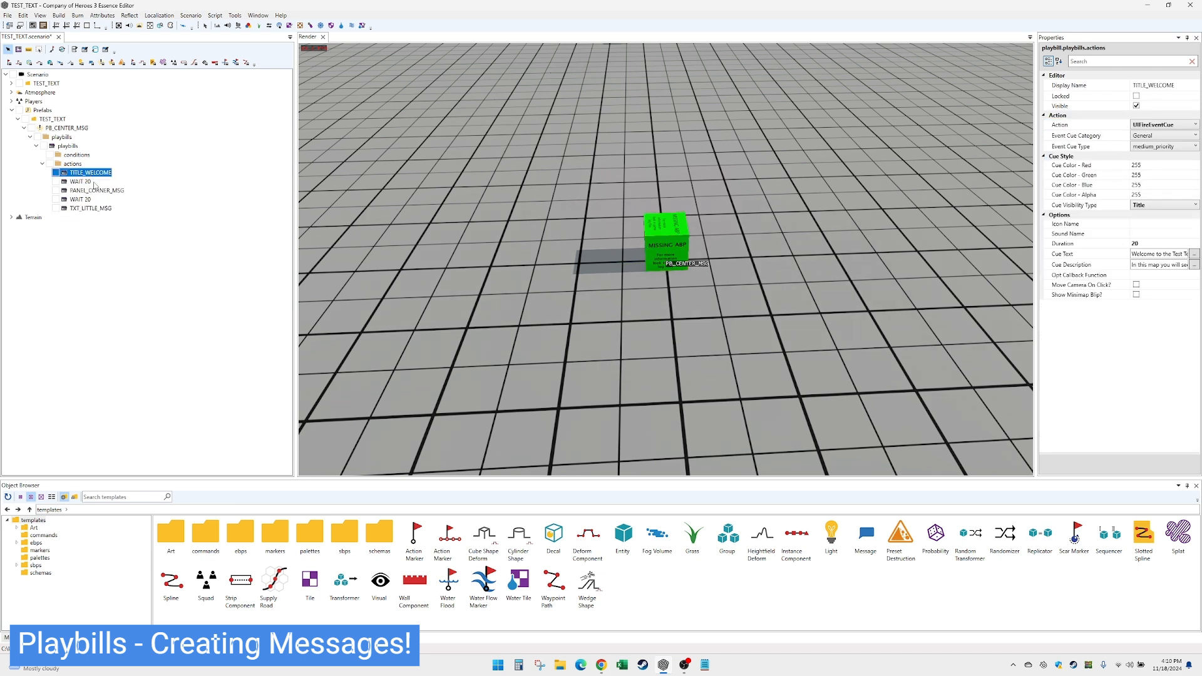
click(58, 15)
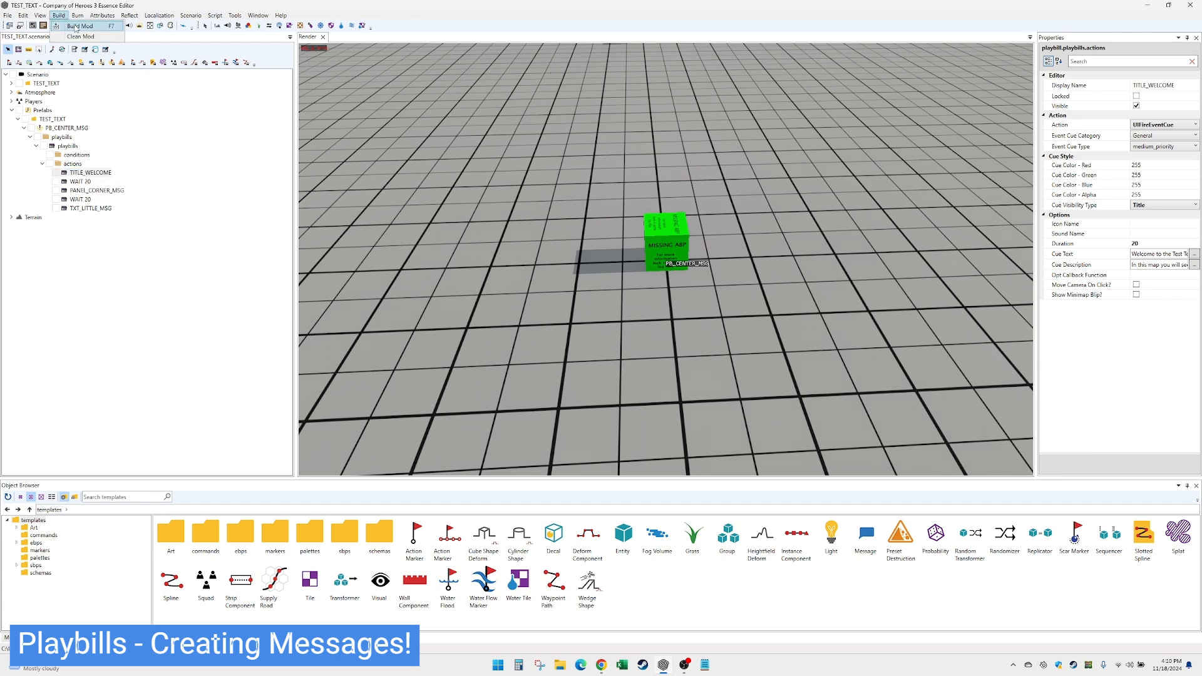
click(75, 26)
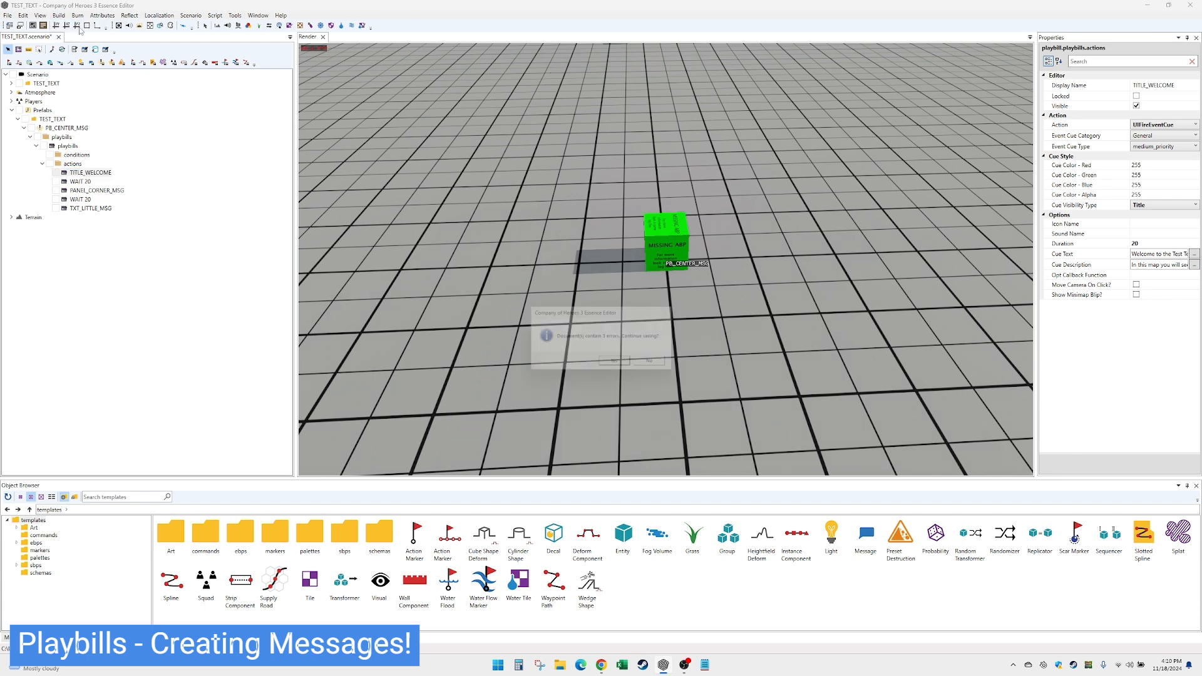
click(658, 365)
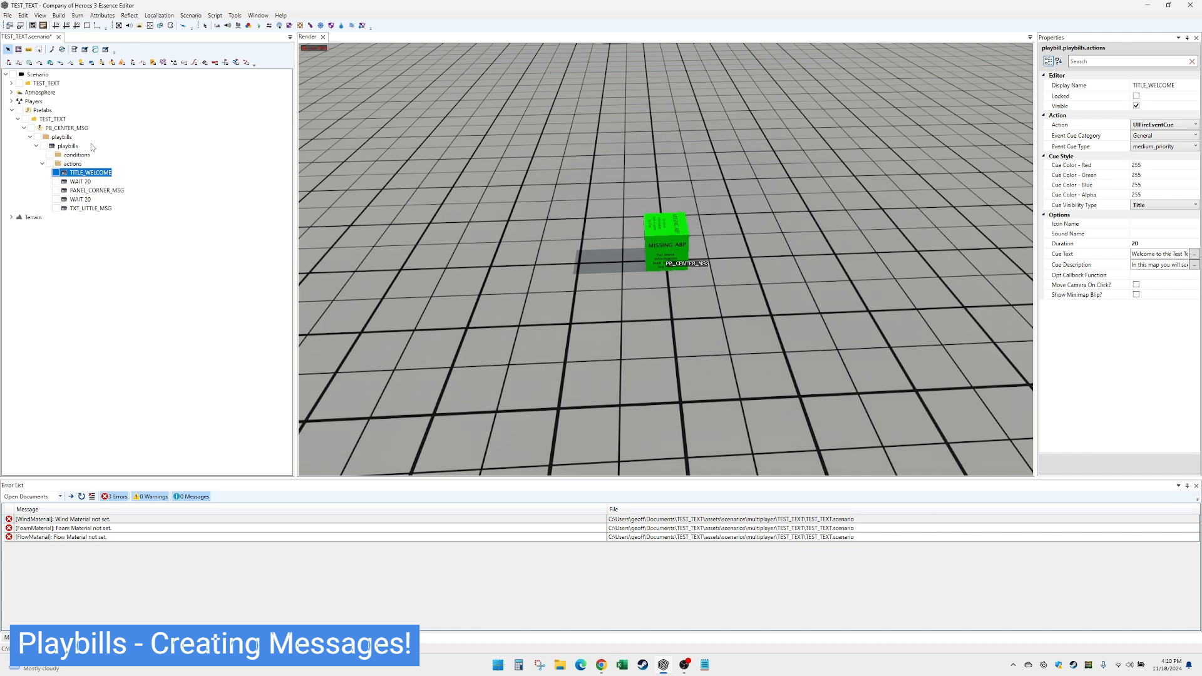
click(209, 519)
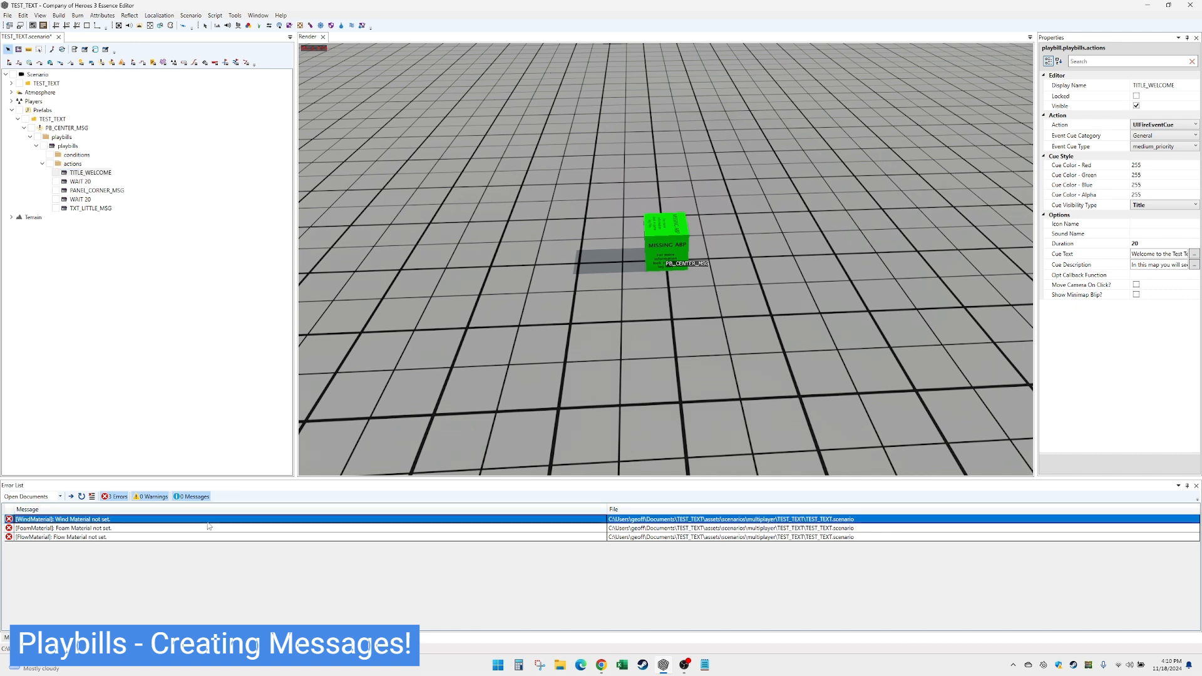
click(170, 204)
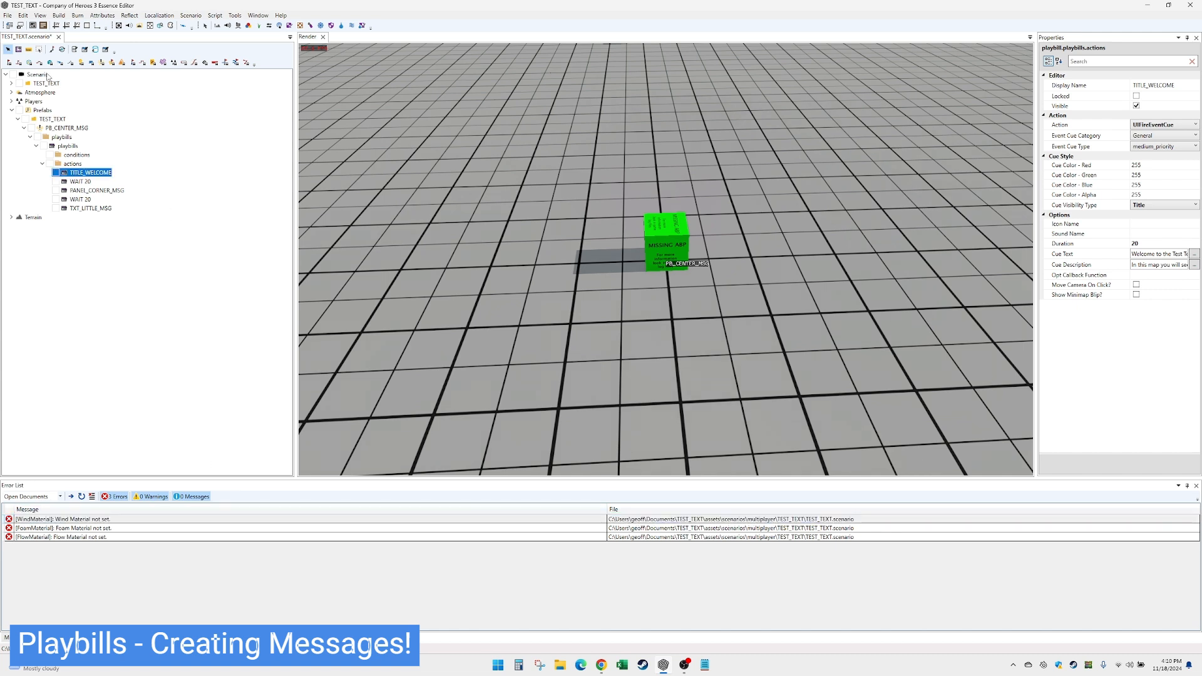
Start a new Scenario mod with test_msgs as both the scenario name and the display name
click(9, 16)
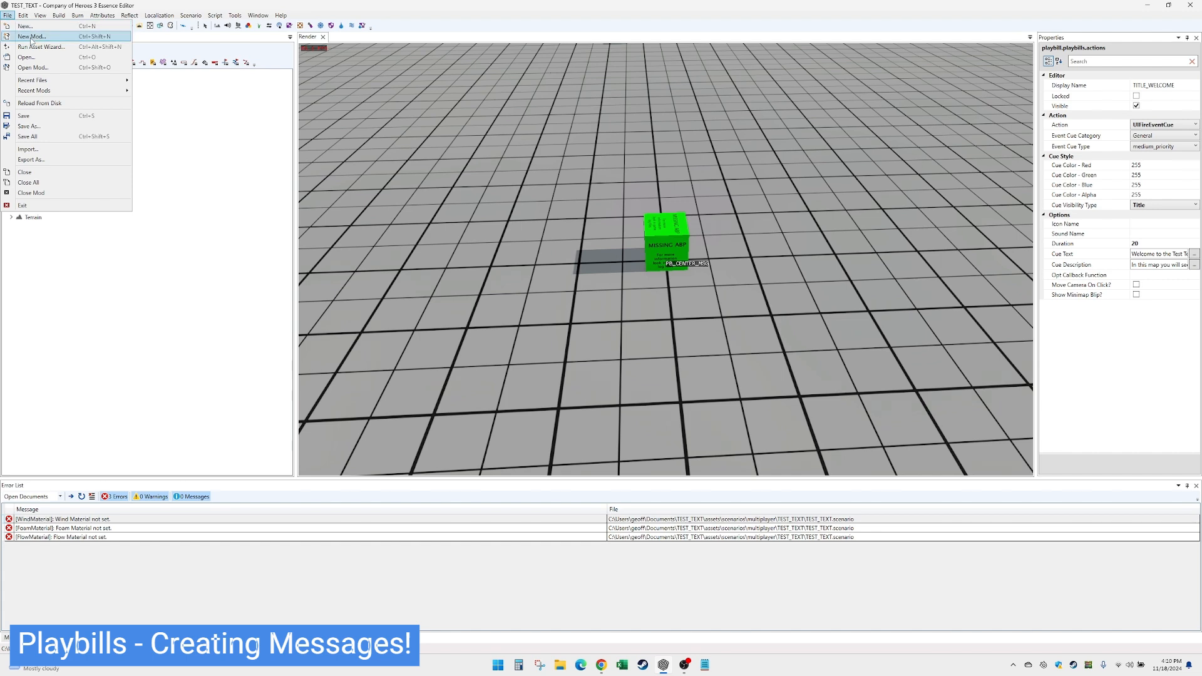
click(31, 37)
click(471, 276)
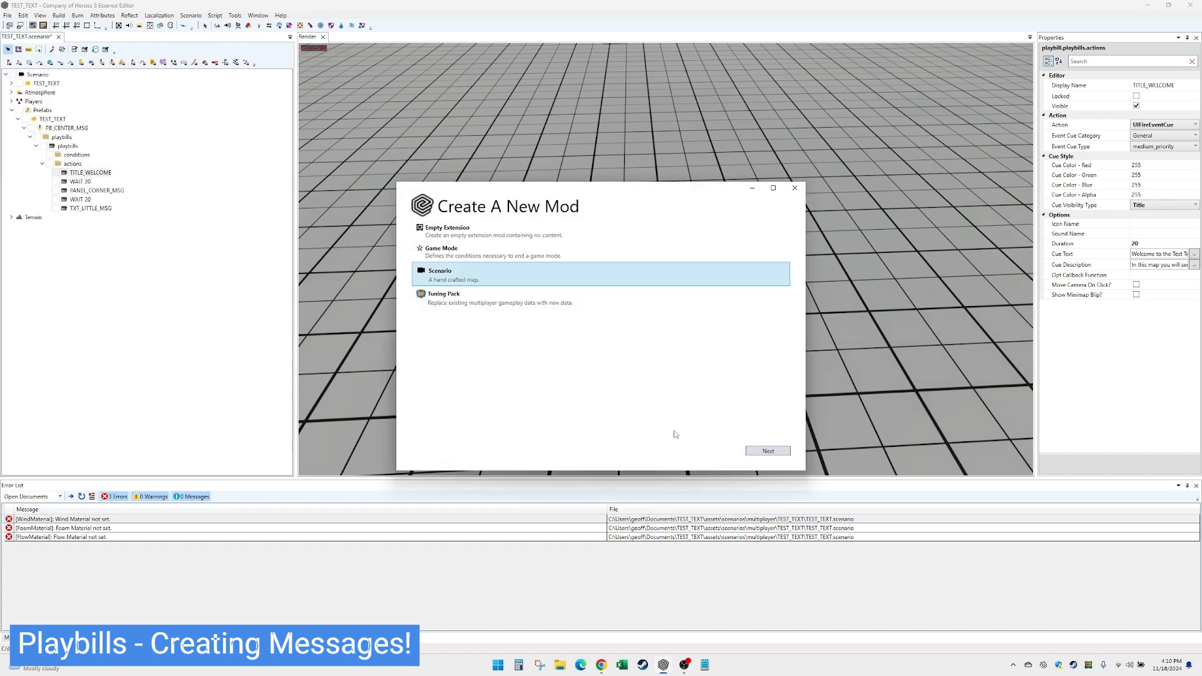
click(768, 451)
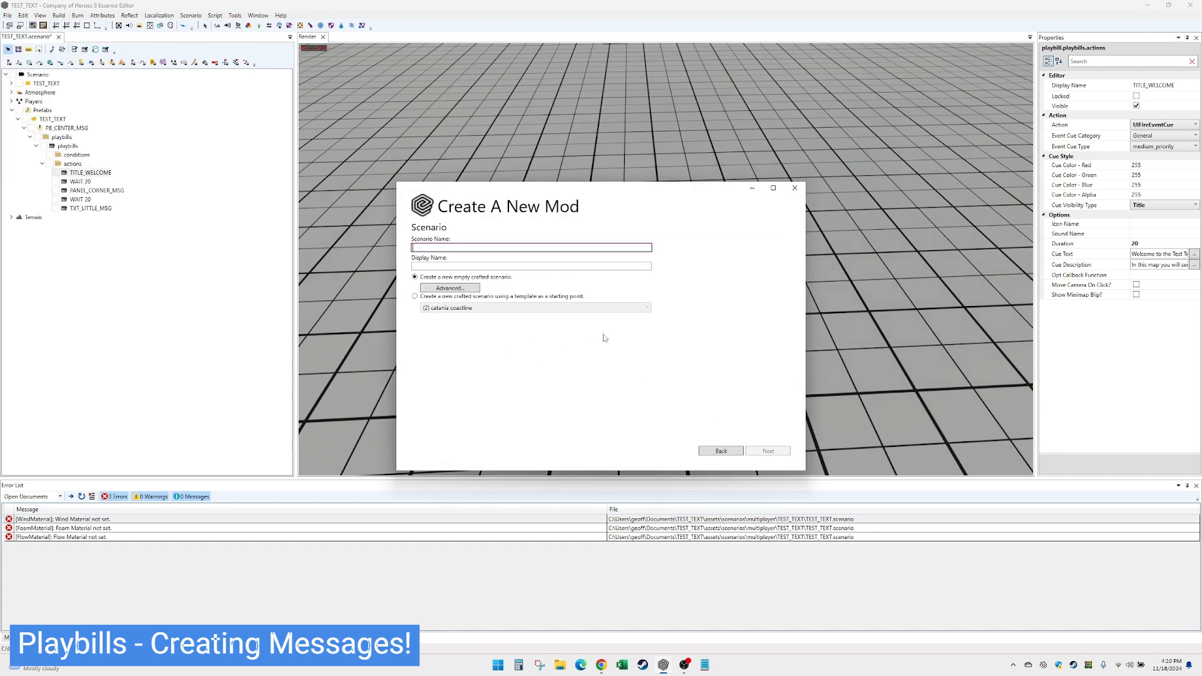
text(test_te)
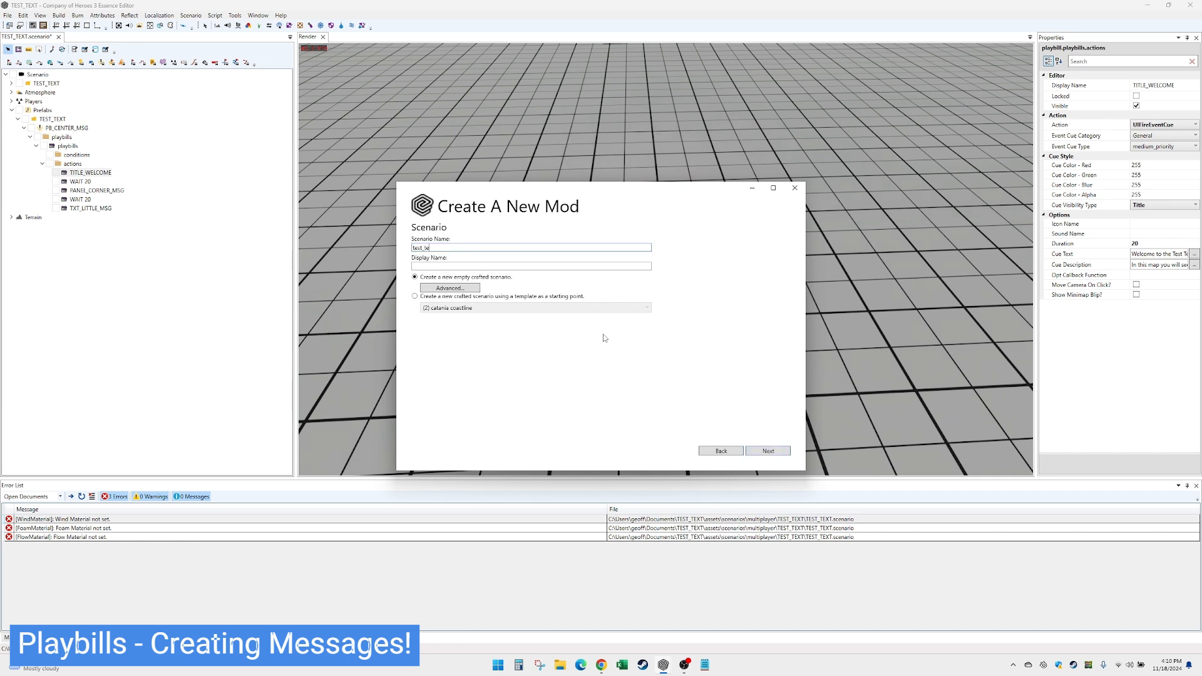
key(ctrl+a)
key(ctrl+c)
key(Tab)
key(ctrl+v)
Finish creating the test_msgs mod without saving the TEST_TEXT changes, and build the new mod
click(758, 451)
click(759, 452)
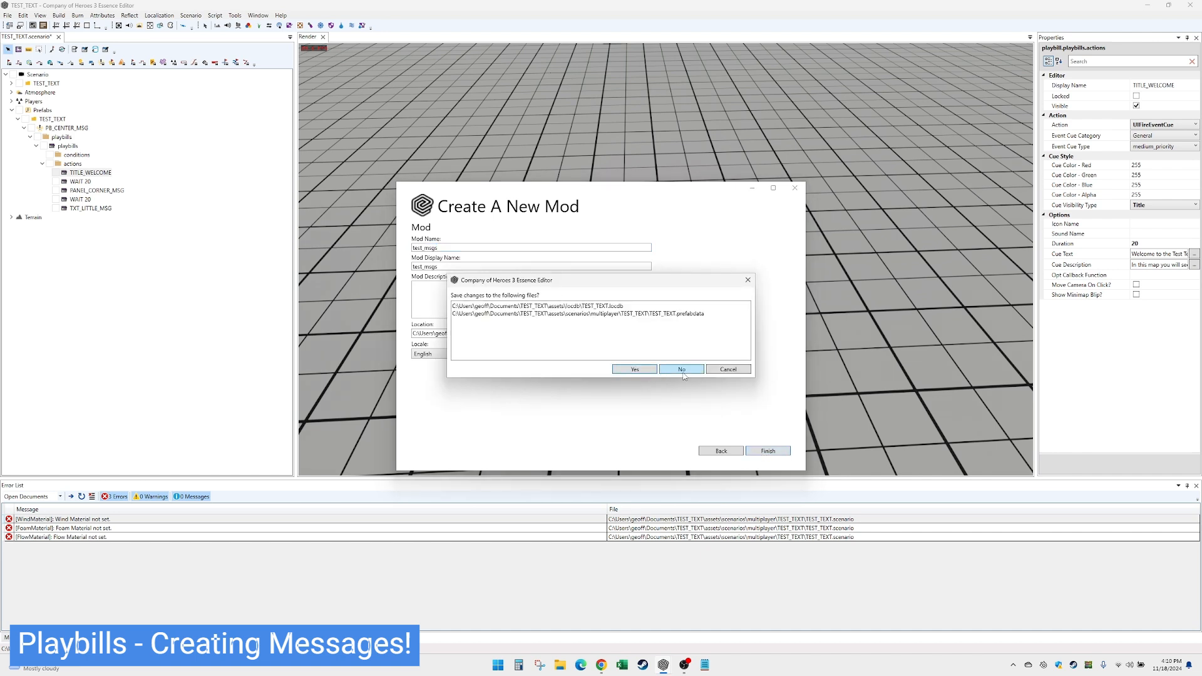
click(682, 370)
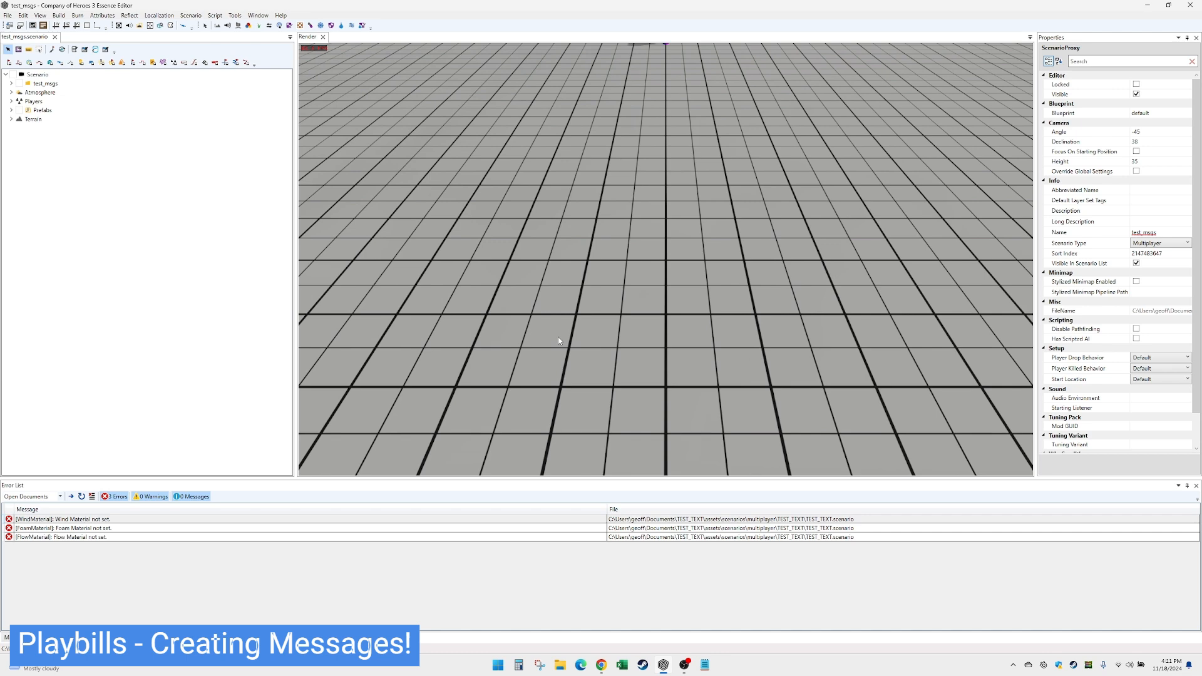
click(59, 16)
click(66, 26)
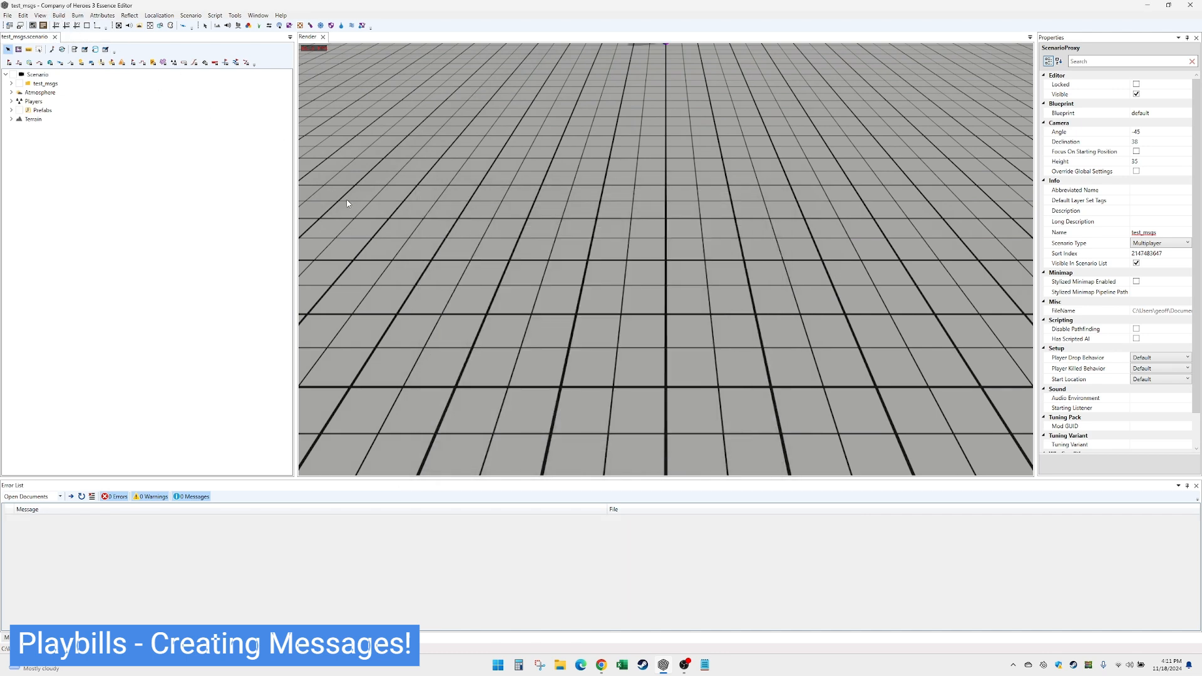
Add a playbill blueprint to the test_msgs prefab layer and name it PB_MSGS
click(11, 111)
right_click(53, 119)
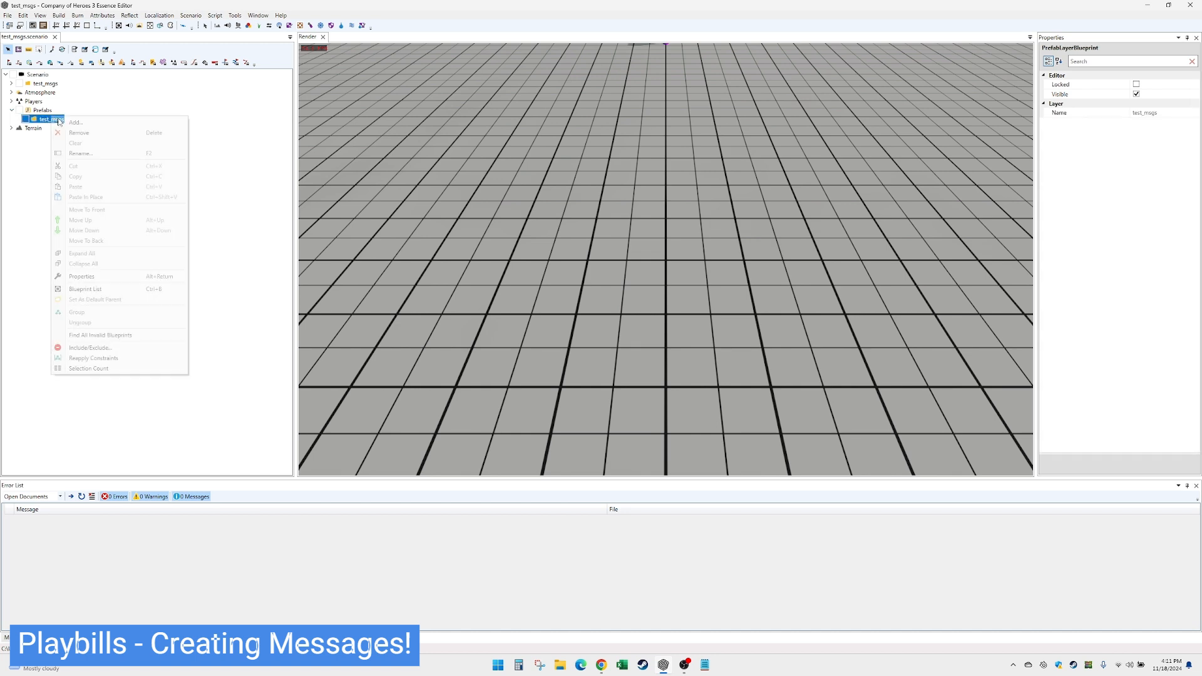
click(76, 123)
double_click(556, 350)
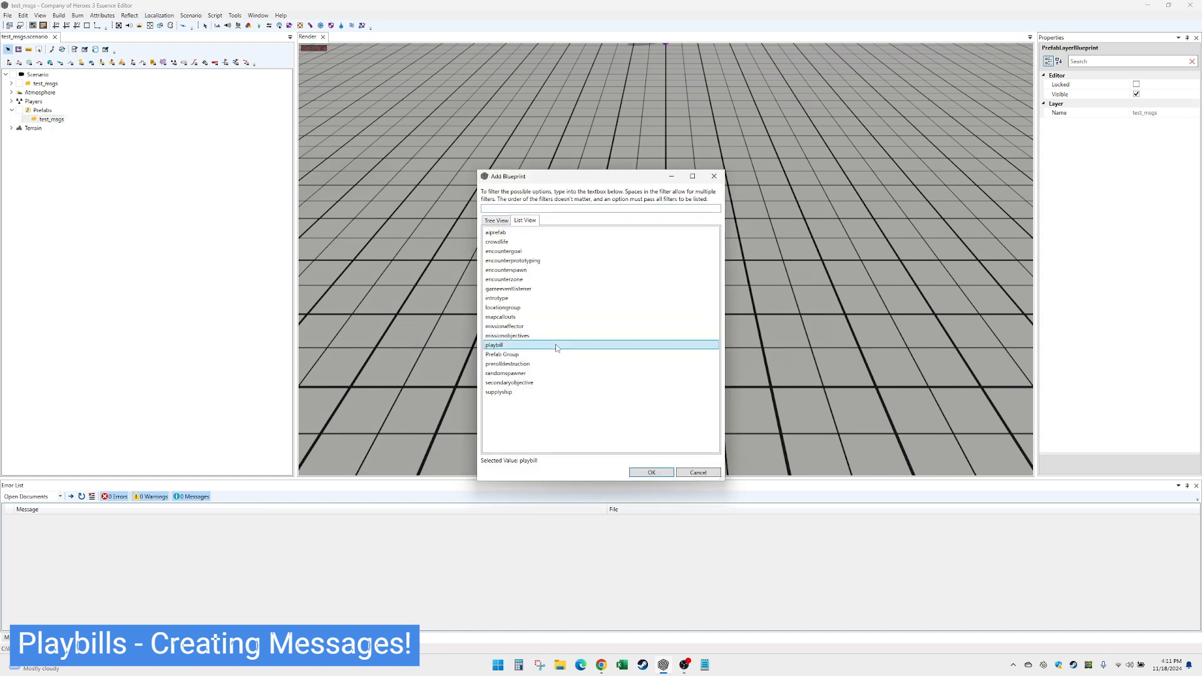
double_click(60, 129)
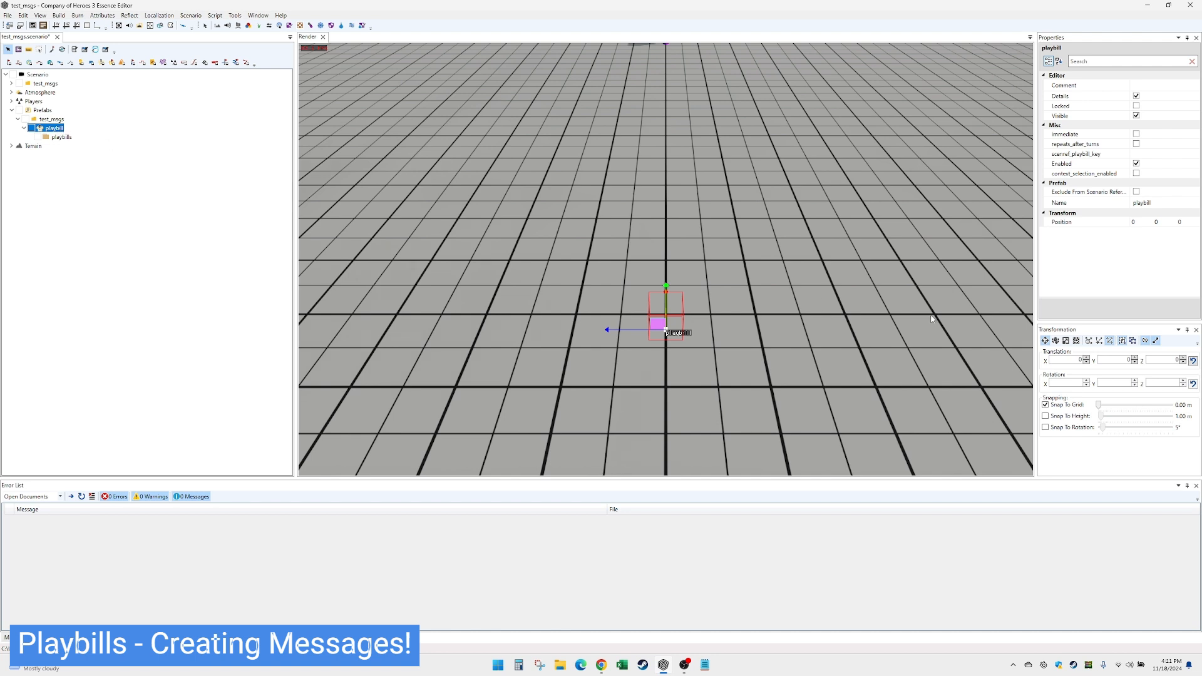
click(1142, 203)
double_click(1142, 204)
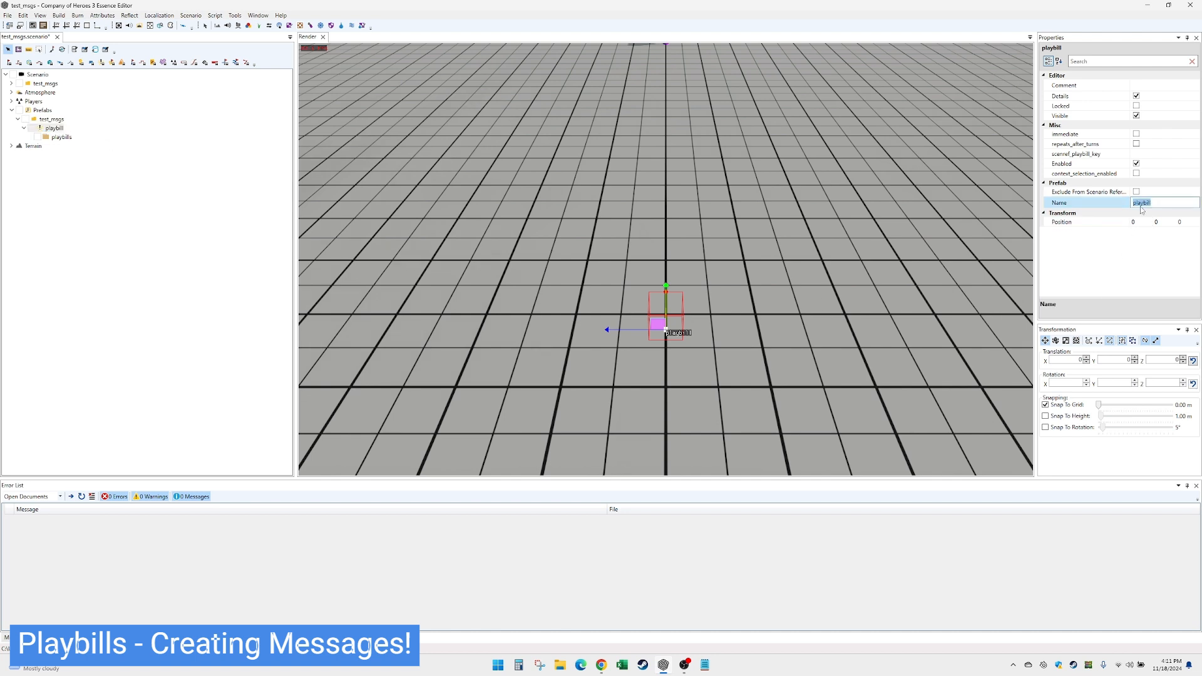
text(PB_MSGS)
key(Return)
Add an entry to the playbills folder of PB_MSGS and create a first action in its actions folder
right_click(63, 137)
click(87, 144)
double_click(73, 146)
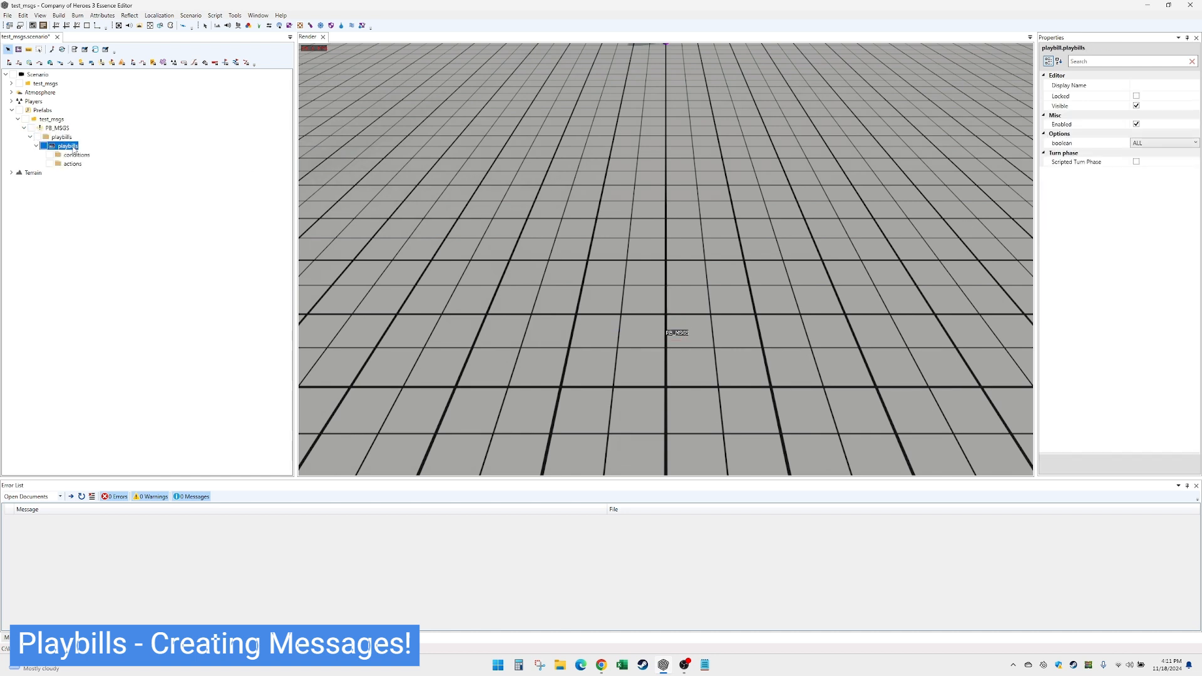
right_click(72, 164)
click(96, 169)
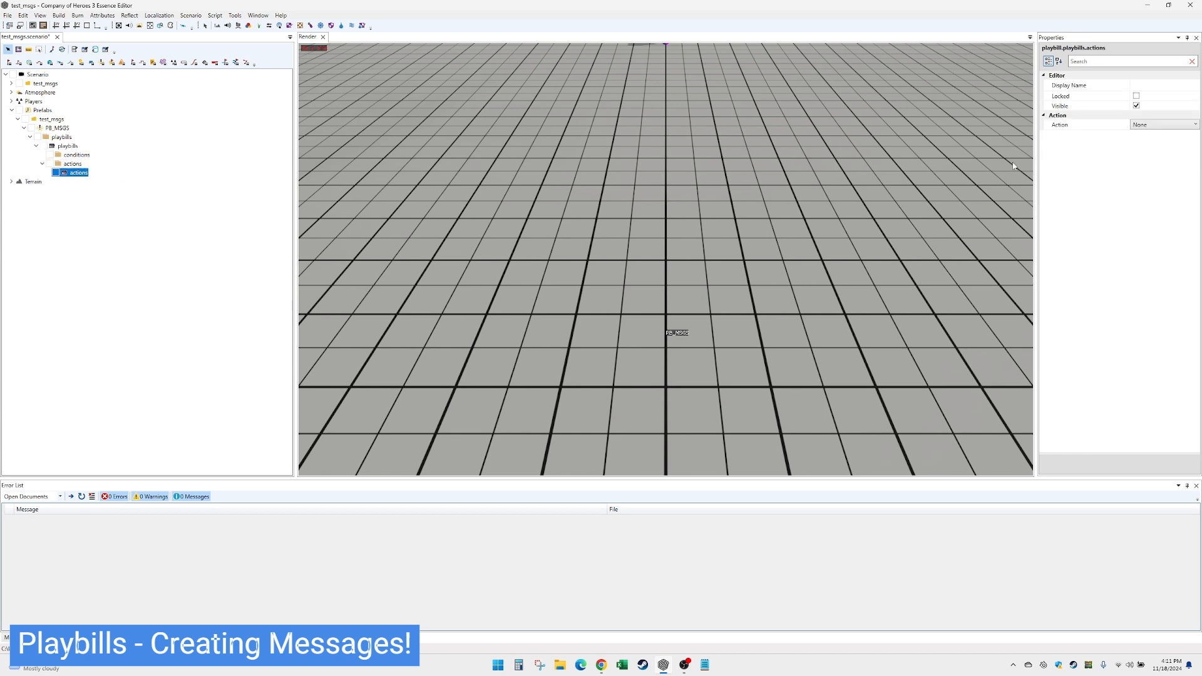
Make the new action a UIFireEventCue with cue visibility type Title and a duration of 20
click(1145, 126)
drag(1195, 252, 1193, 339)
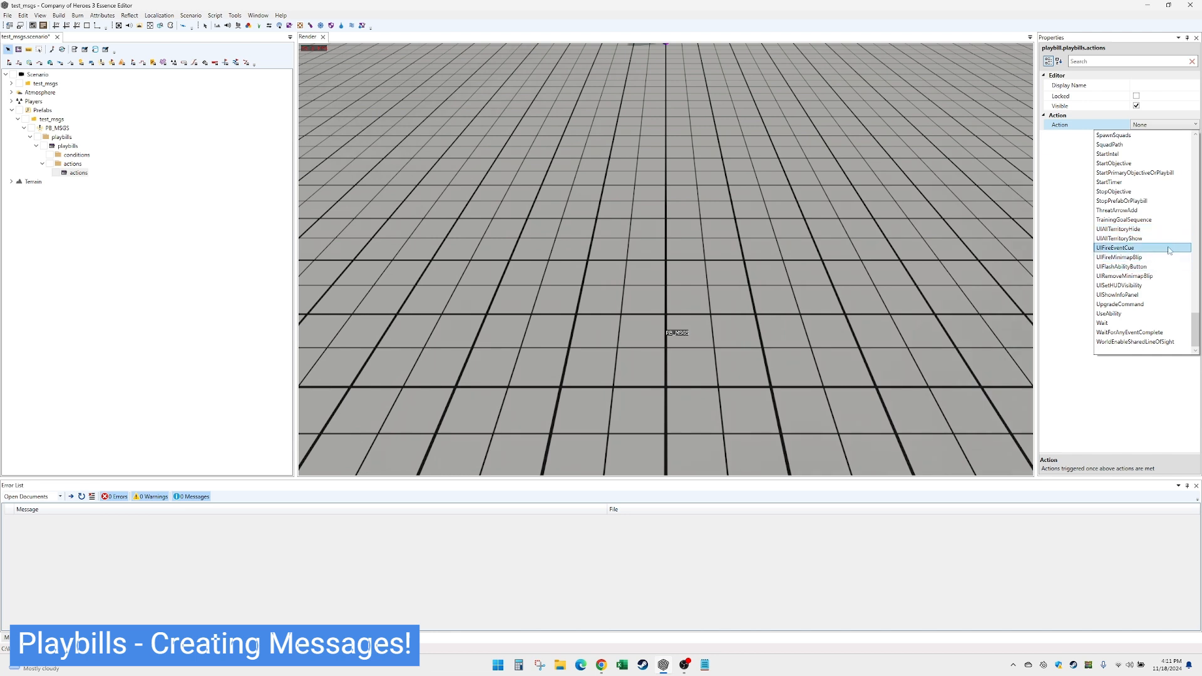
click(1167, 247)
click(1159, 205)
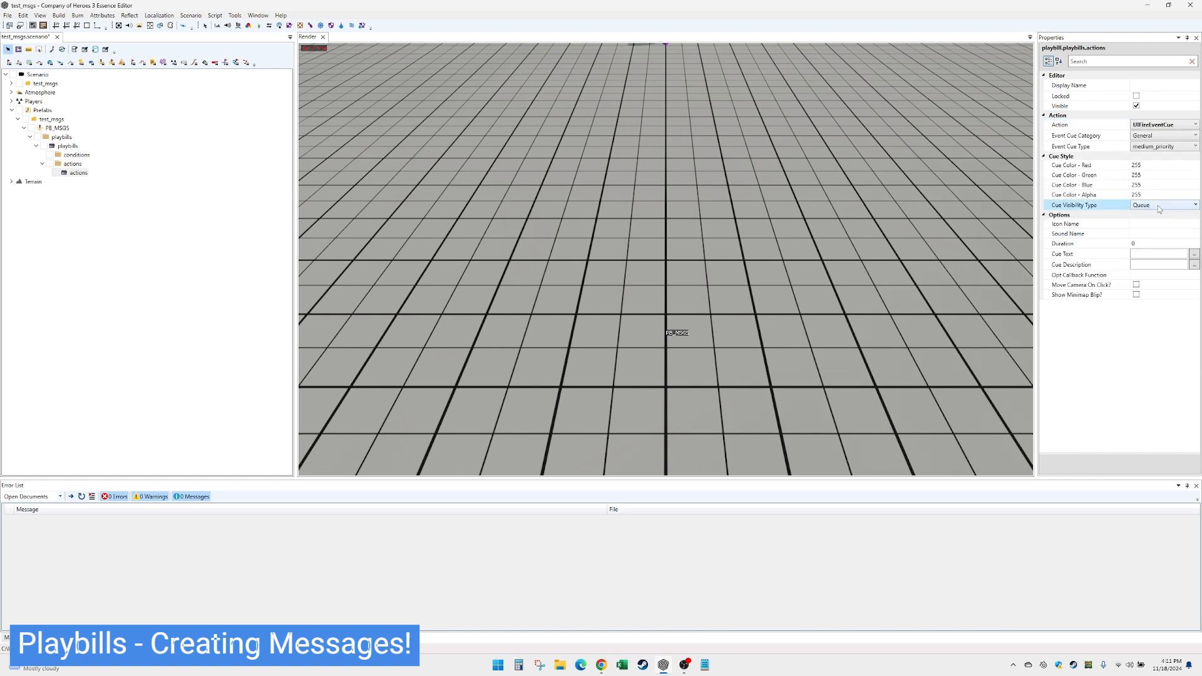
click(1160, 233)
click(1153, 243)
text(20)
Set the cue text to "TITLE FOR MAP" and the cue description to "Do this on the map!"
click(1158, 253)
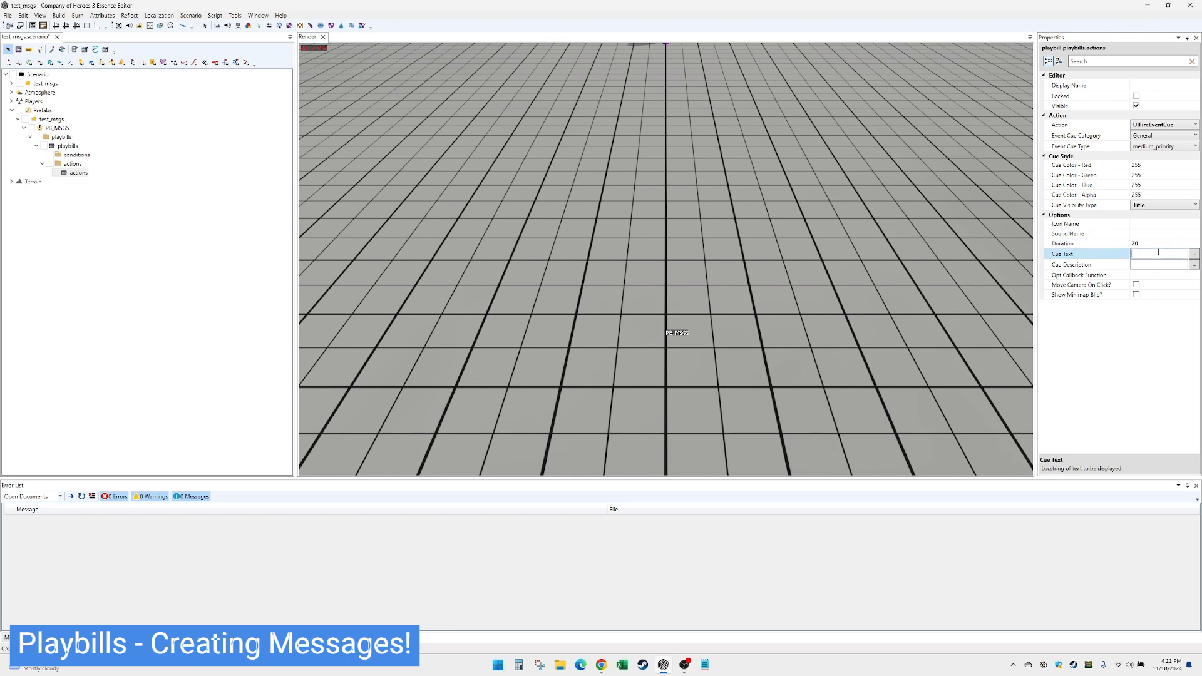
text(TITLE FOR MAP)
key(Tab)
text(Do this on the map!)
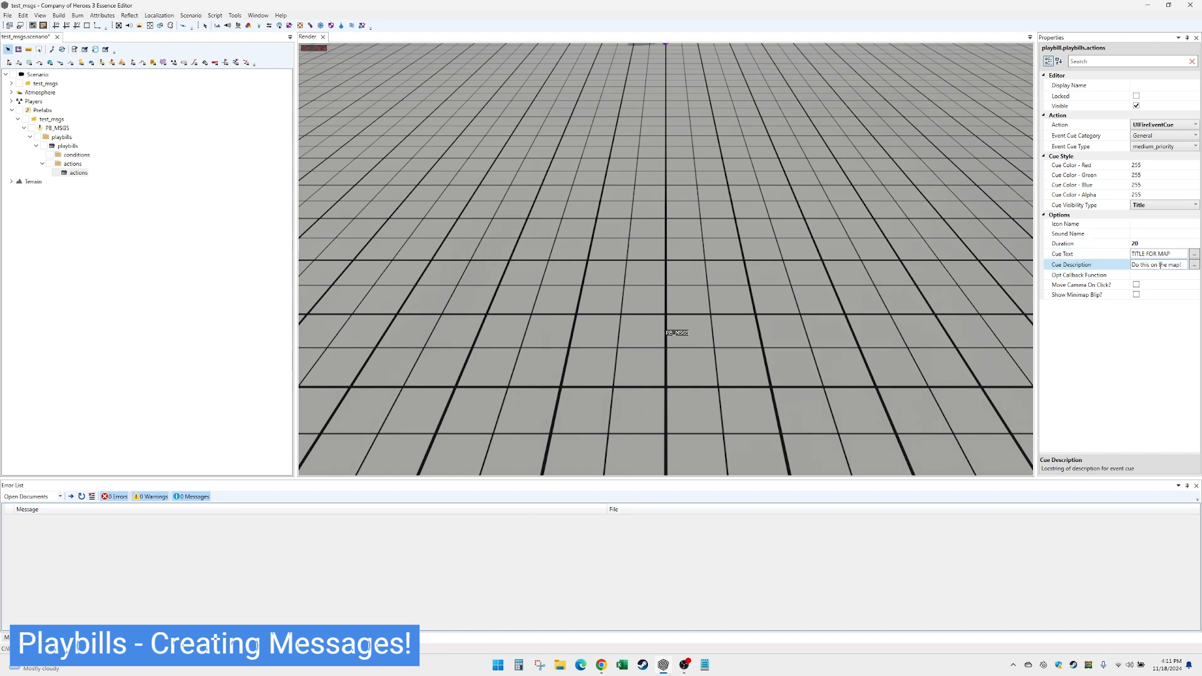
right_click(1160, 266)
click(1118, 364)
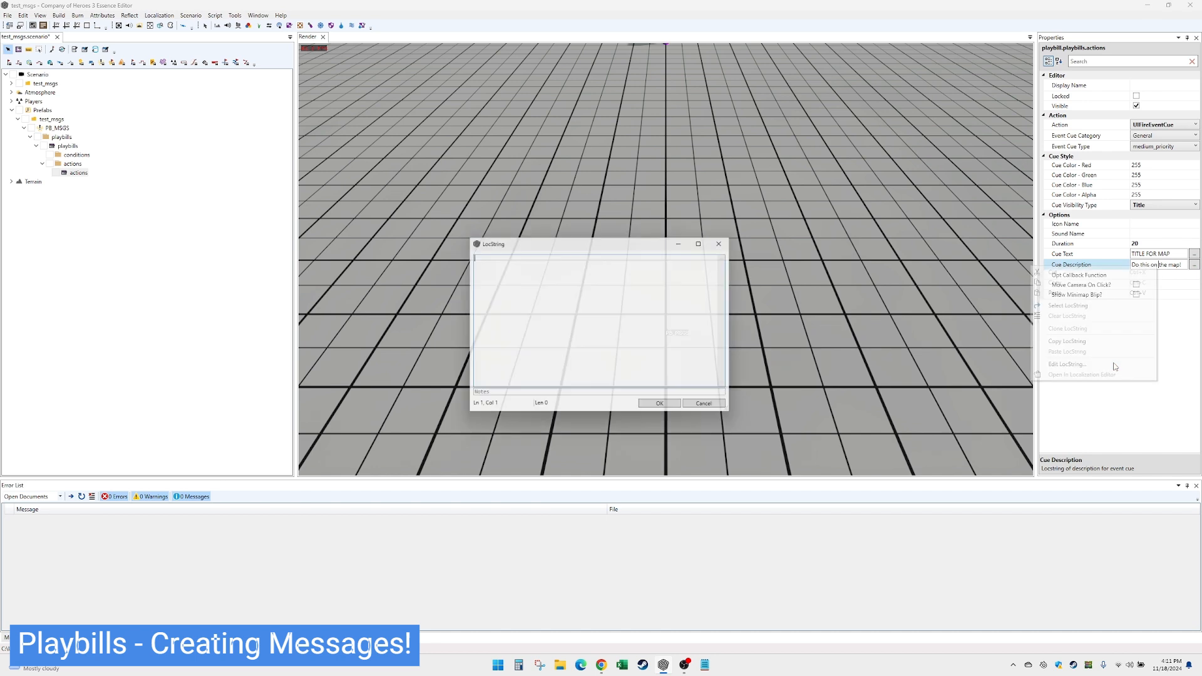
click(733, 241)
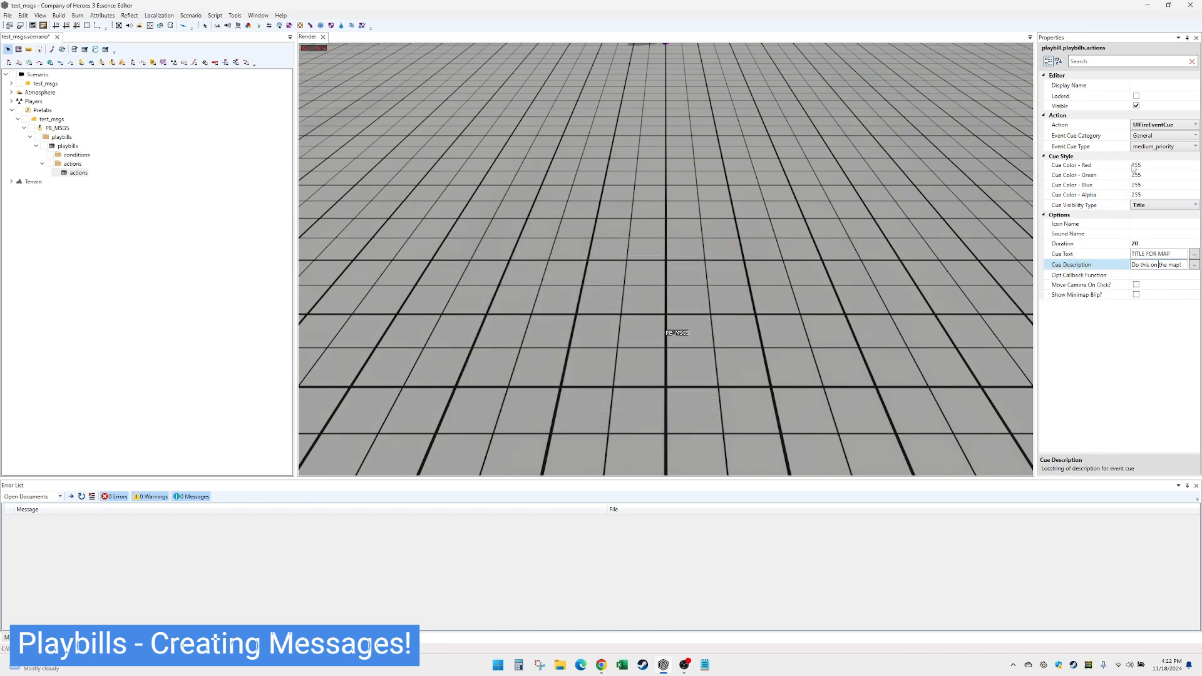
Set the event cue action's display name to "TITLE_TITLE FOR MAP"
click(1151, 84)
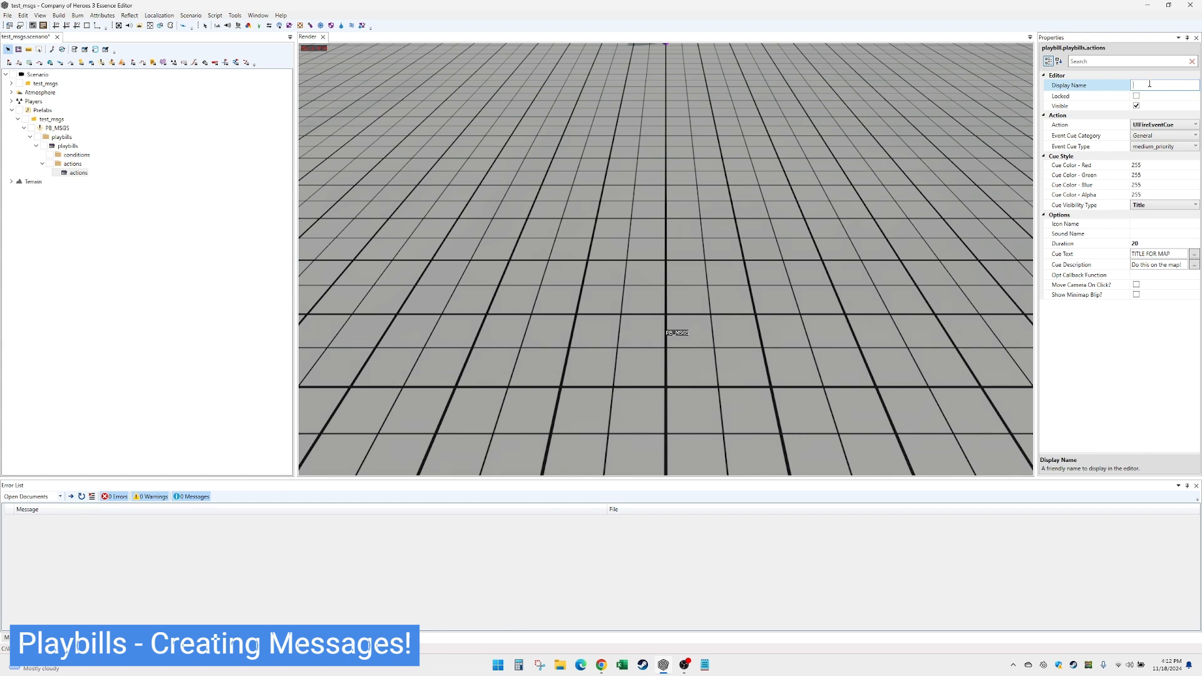
text(TITLE_TITLE FOR MAP)
click(97, 175)
click(100, 165)
Add a second action of type Wait with a duration of 20
right_click(70, 163)
click(88, 168)
click(1159, 134)
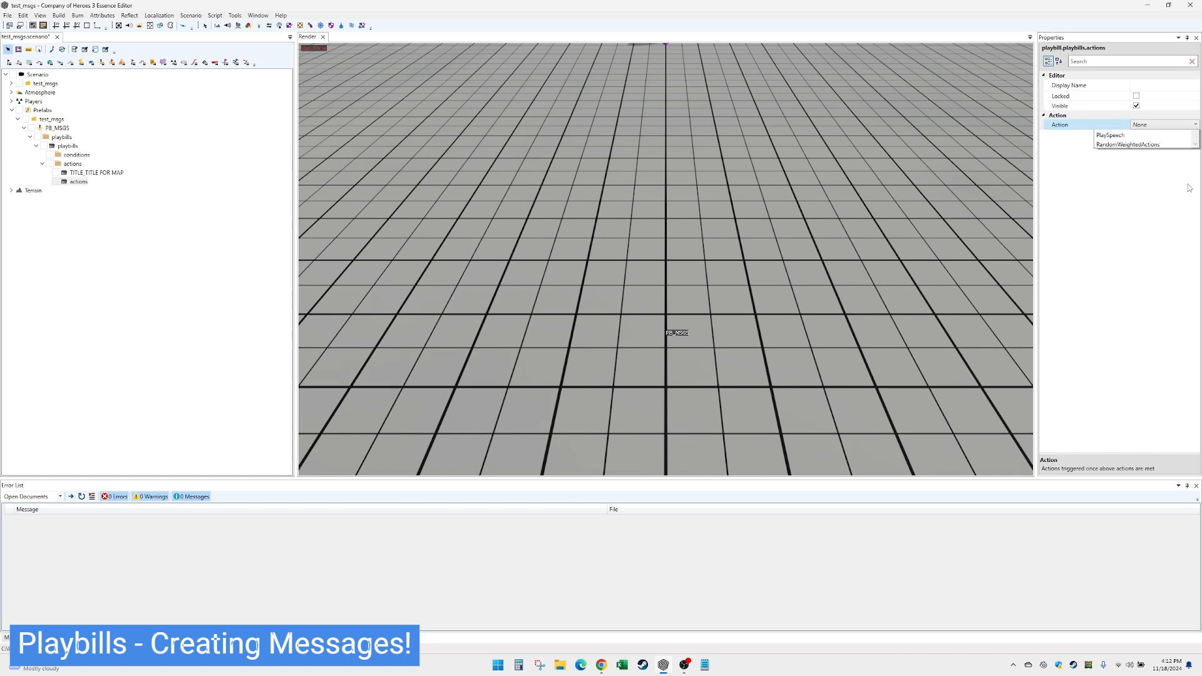
drag(1196, 261, 1198, 363)
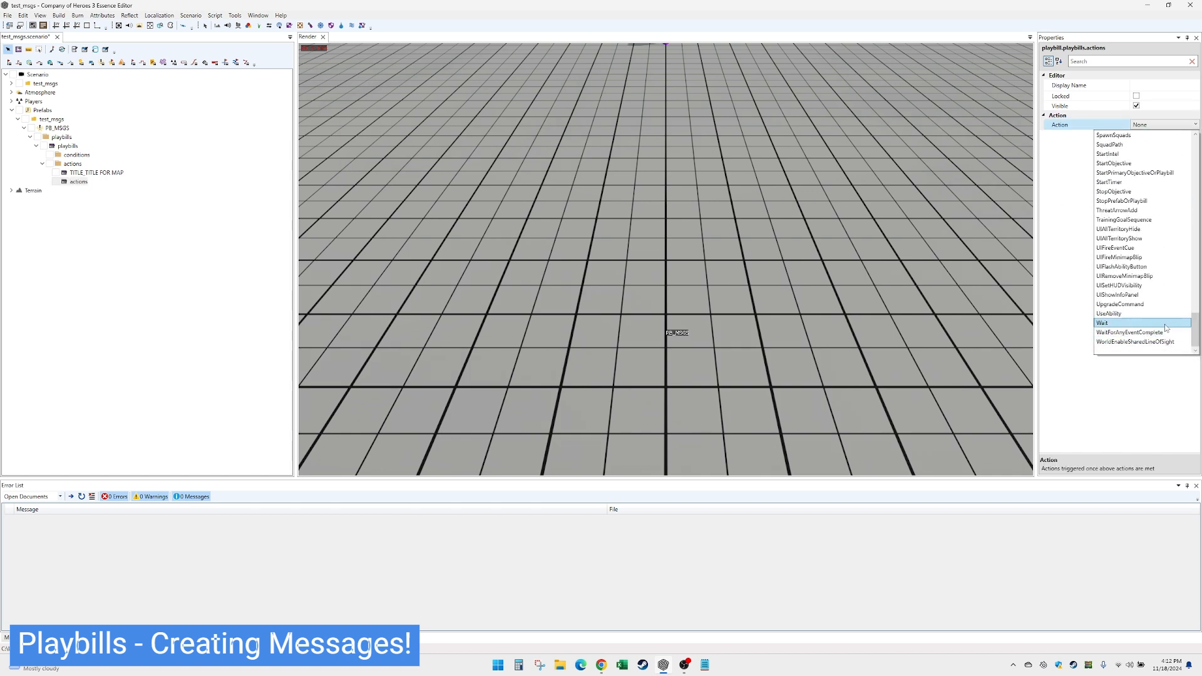
click(1104, 322)
click(1143, 143)
text(20)
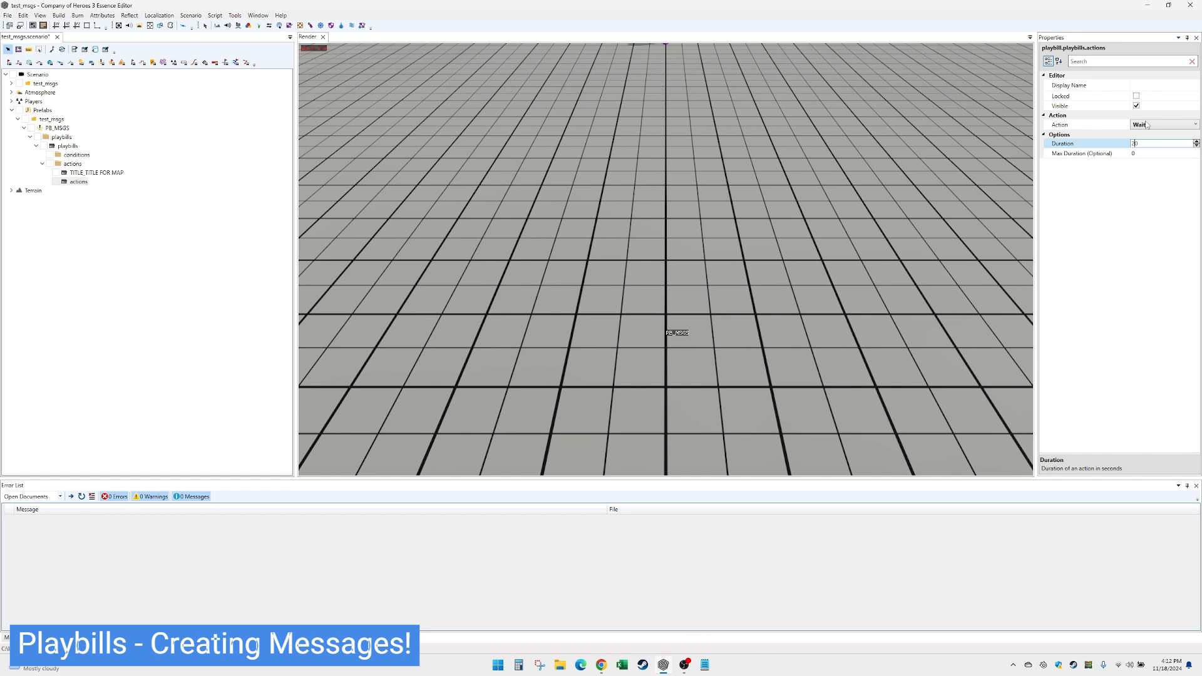
Set the wait action's display name to "WAIT 20"
click(1145, 85)
text(WAIT)
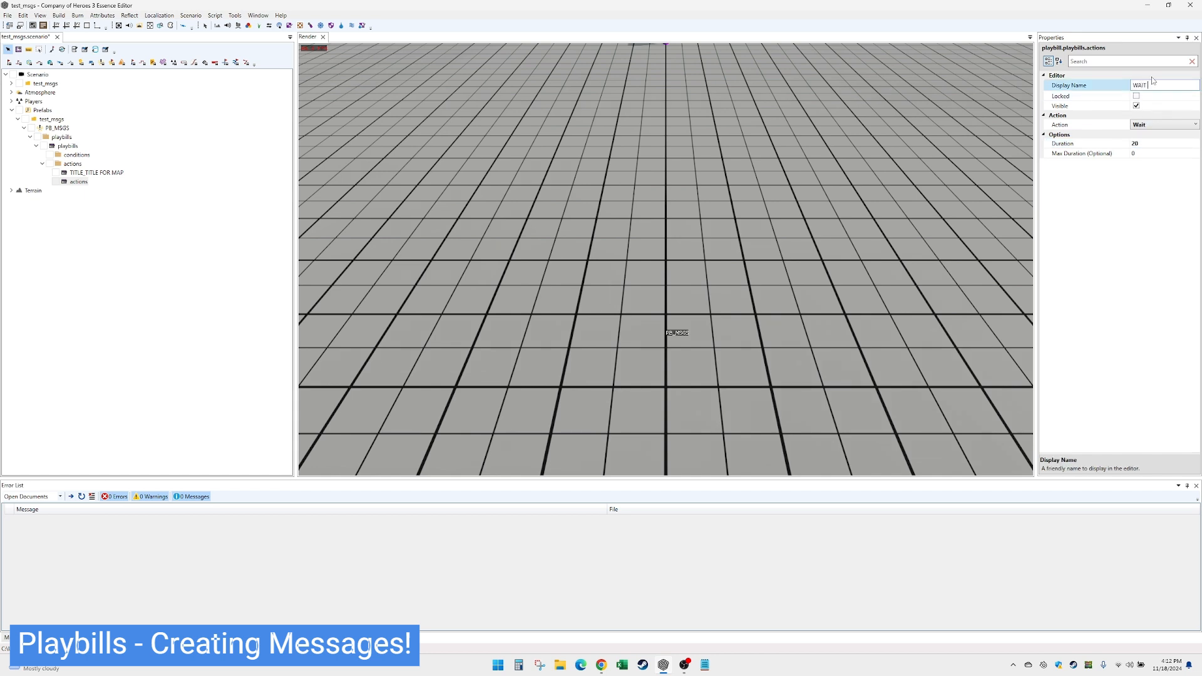
text( 20)
key(Return)
Add a third action of type UIShowInfoPanel and set its panel title to "TOP RIGHT CORNER"
right_click(76, 156)
click(67, 164)
right_click(67, 163)
click(87, 169)
click(1140, 128)
click(1140, 126)
scroll(1158, 282, down, 15)
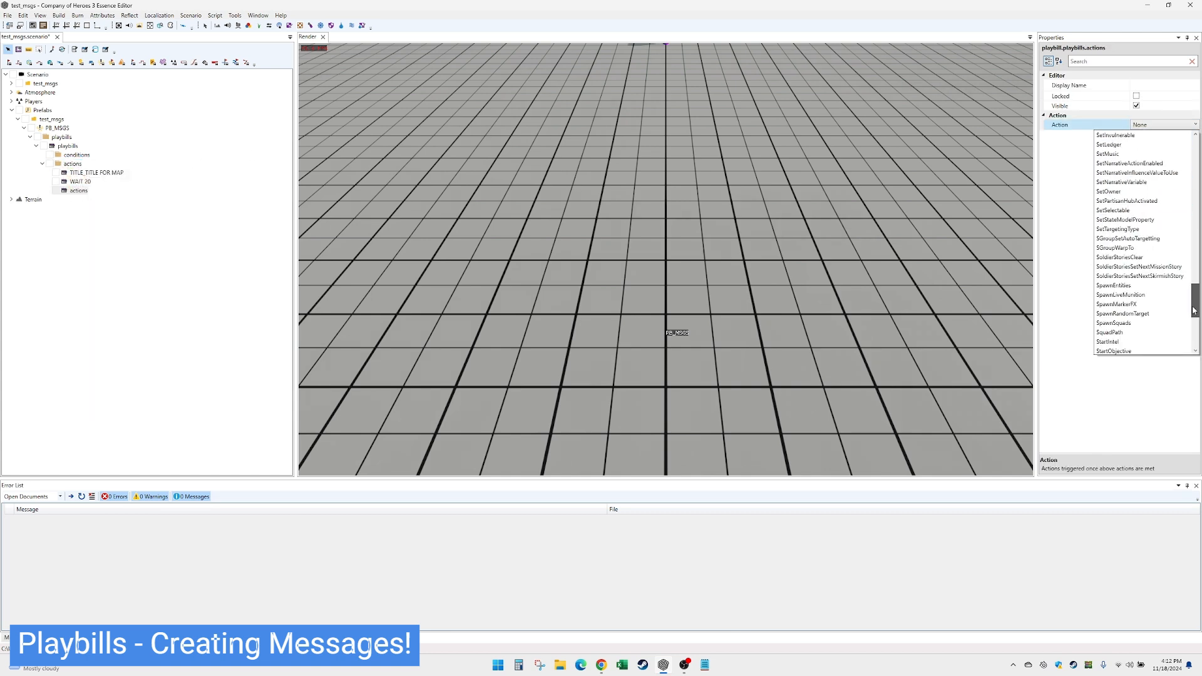
click(1121, 294)
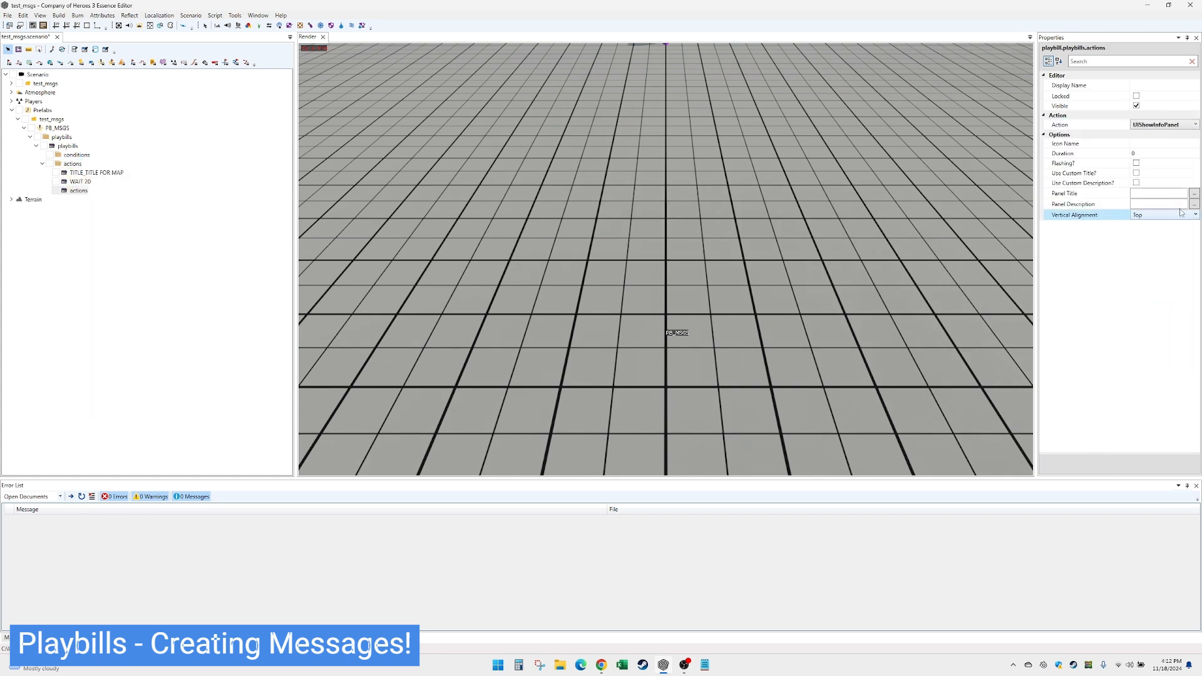
click(1151, 194)
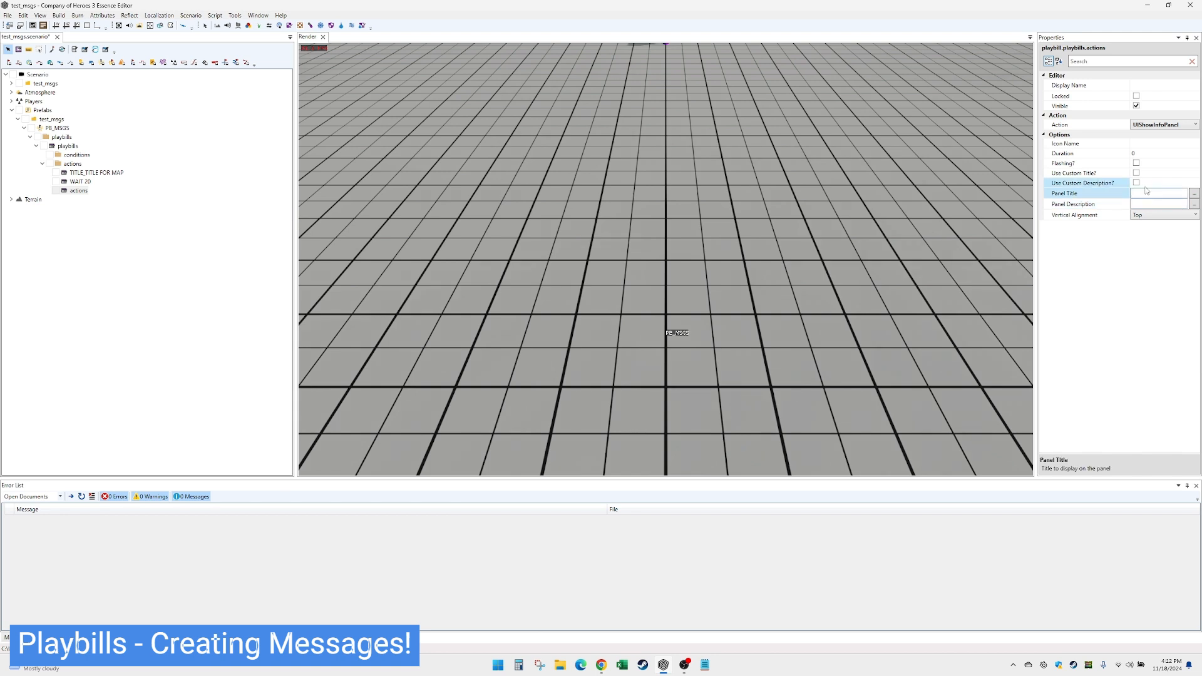
key(Tab)
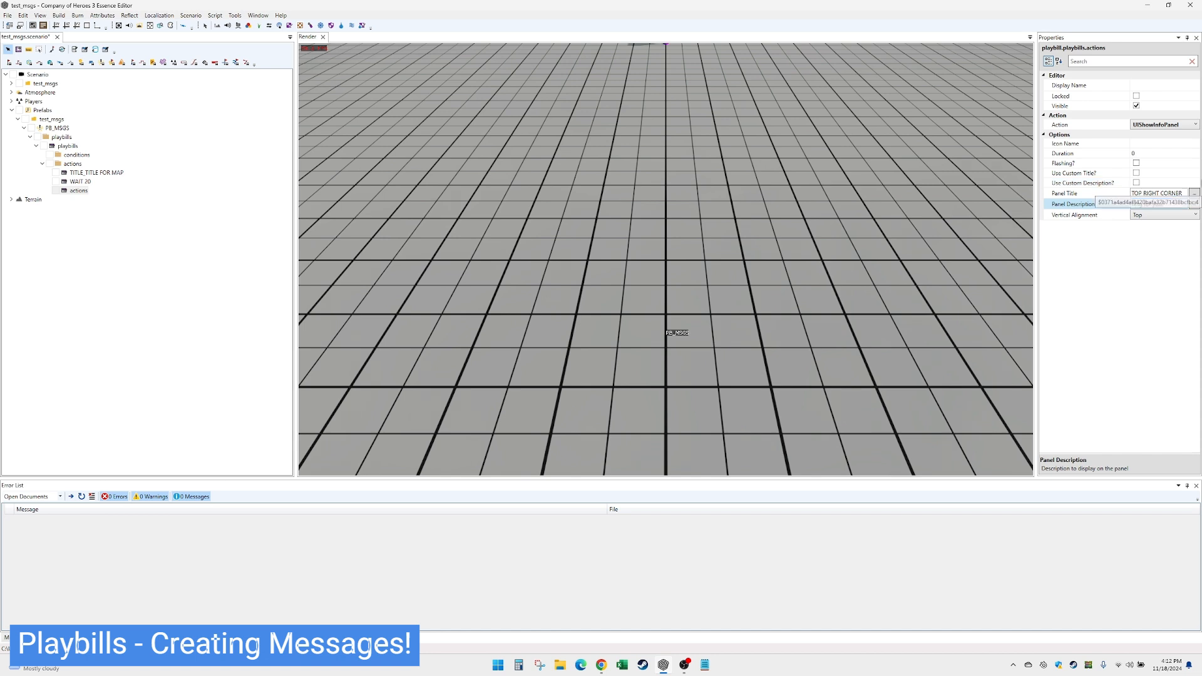
Set the info panel action's description to "Msg for you!", its duration to 20 and its display name to "PANEL TOP RIGHT MSG"
click(1156, 154)
text(2)
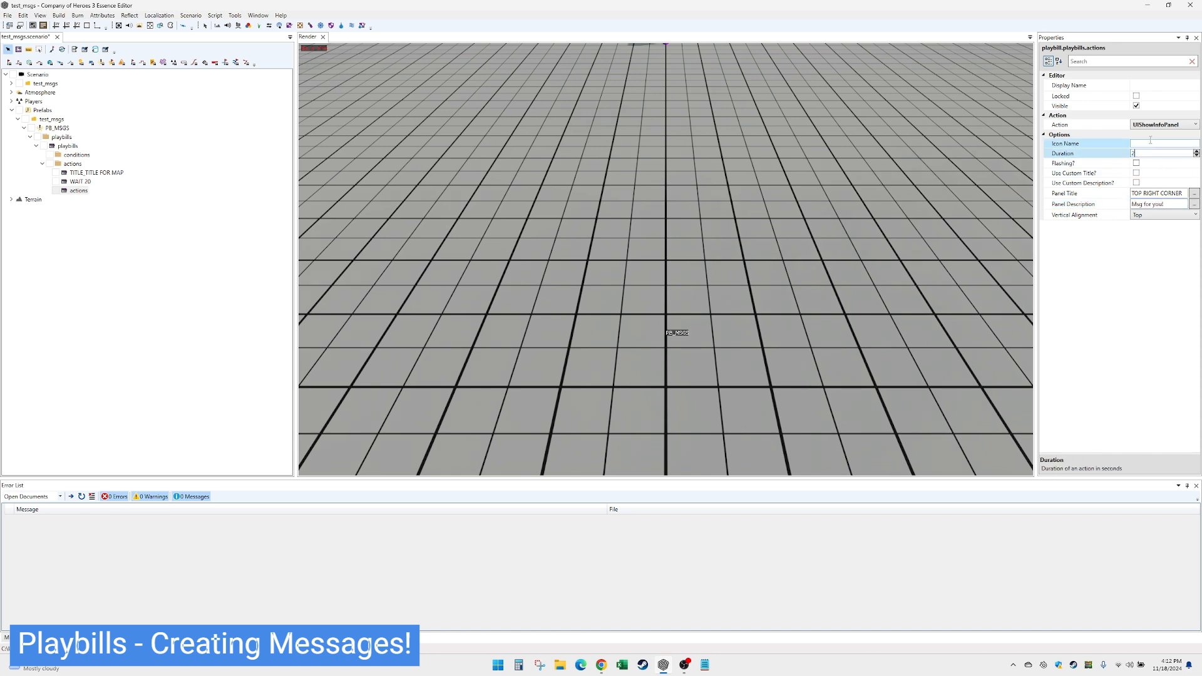
text(0)
click(1155, 86)
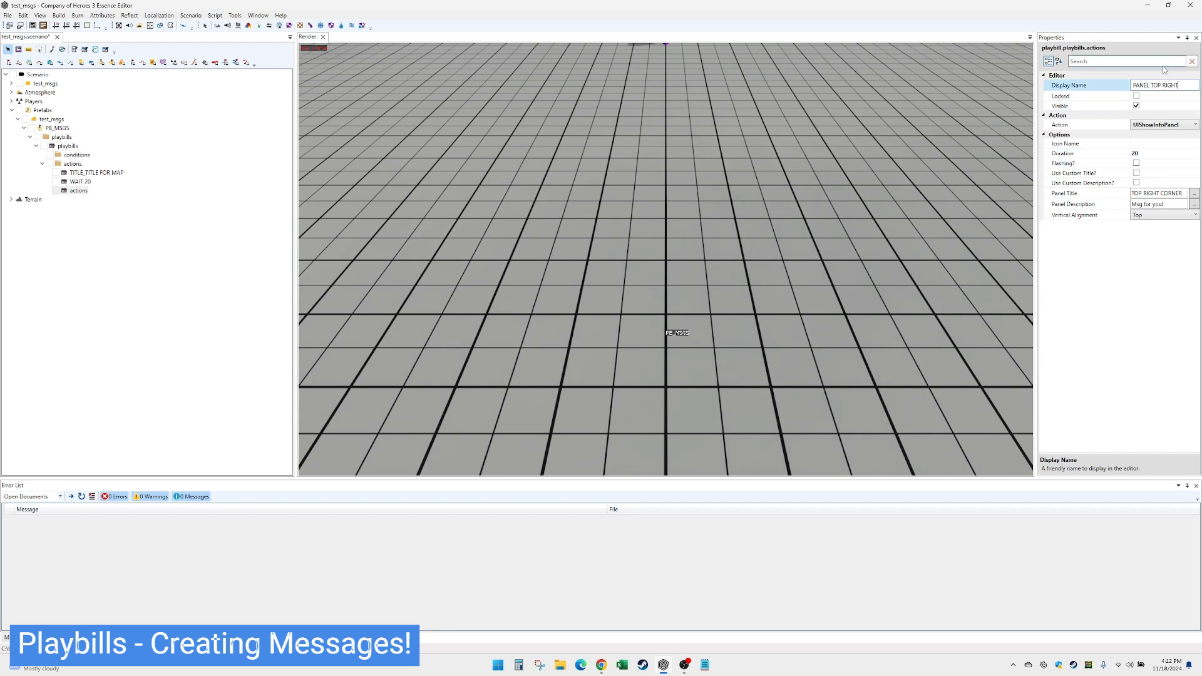
text(PANEL TOP RIGHT MSG)
key(Return)
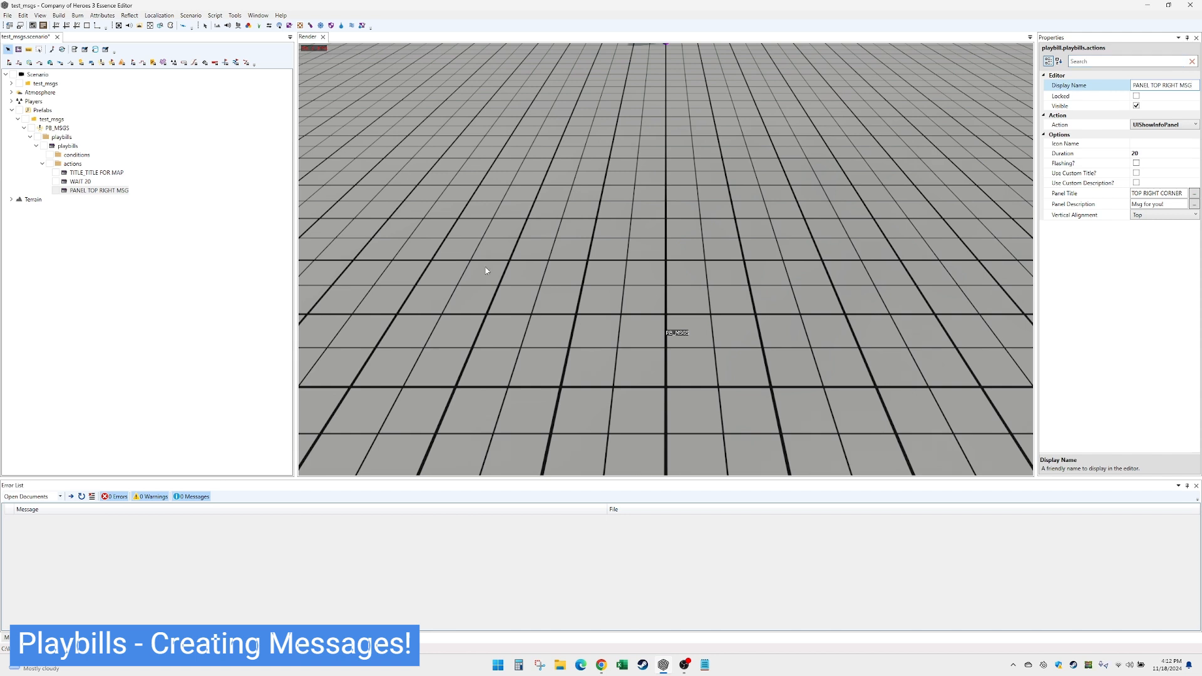
Duplicate the WAIT 20 action and place the copy after the PANEL TOP RIGHT MSG action
click(95, 191)
click(76, 182)
key(ctrl+d)
drag(79, 189, 82, 201)
Add a fifth action of type GameTextTitleFade with the display name "TXT BOTTOM MSG"
right_click(71, 163)
click(89, 167)
click(1148, 124)
click(1149, 125)
scroll(1132, 263, down, 12)
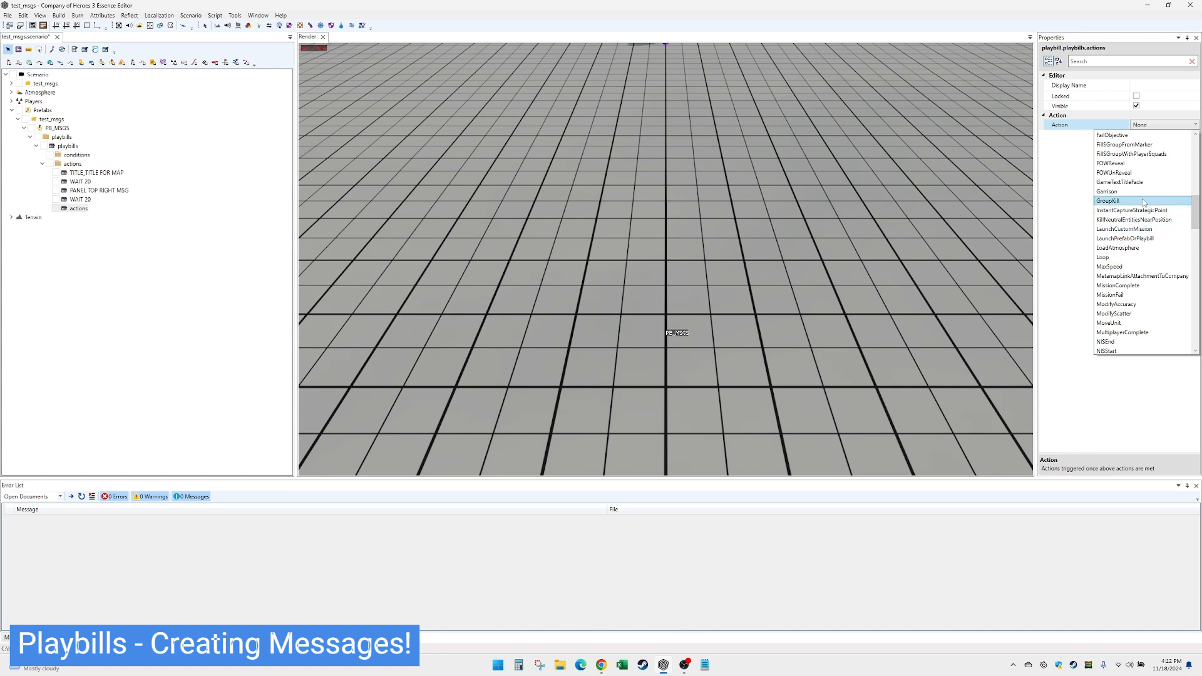
click(1152, 182)
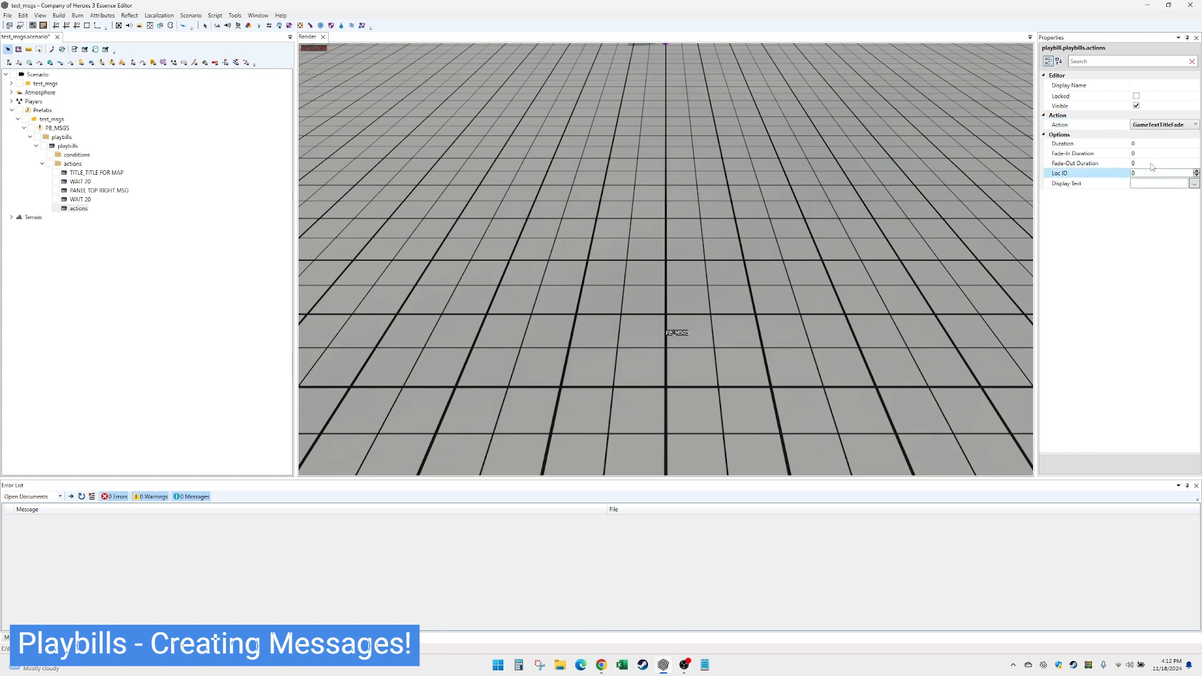
click(1150, 84)
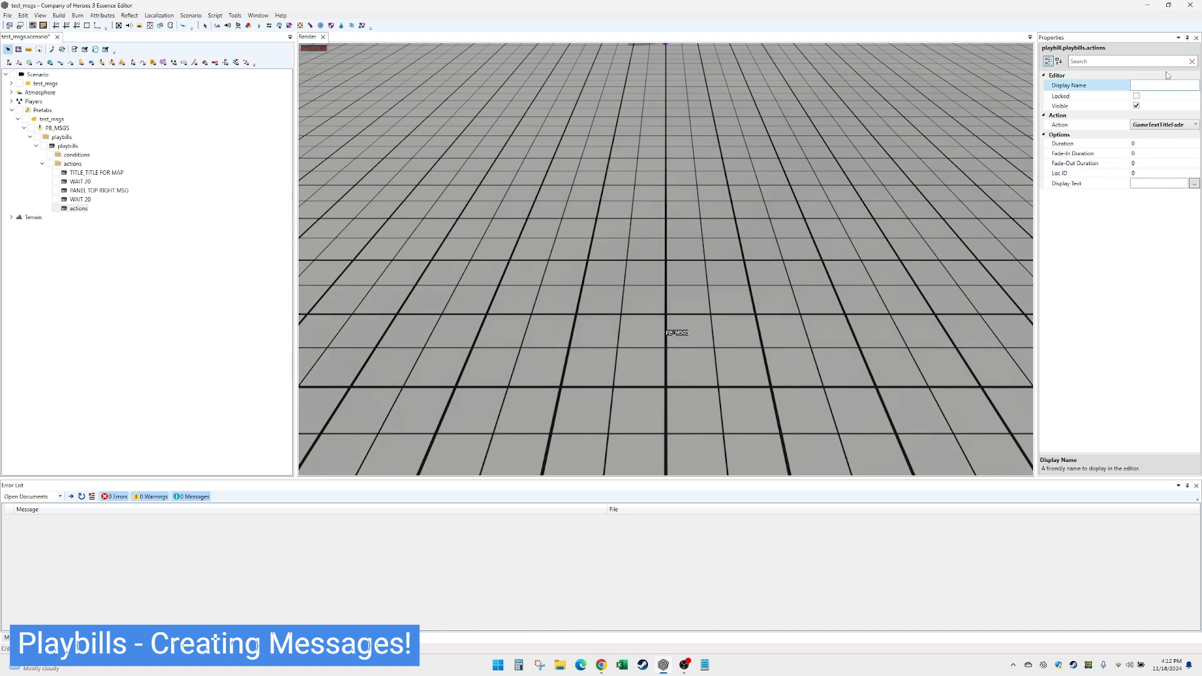
text(TXT BOTTOM MSG)
Set the bottom text action's duration to 20, fade-in and fade-out durations to 5, and display text to "Bottom Msg!"
click(1137, 143)
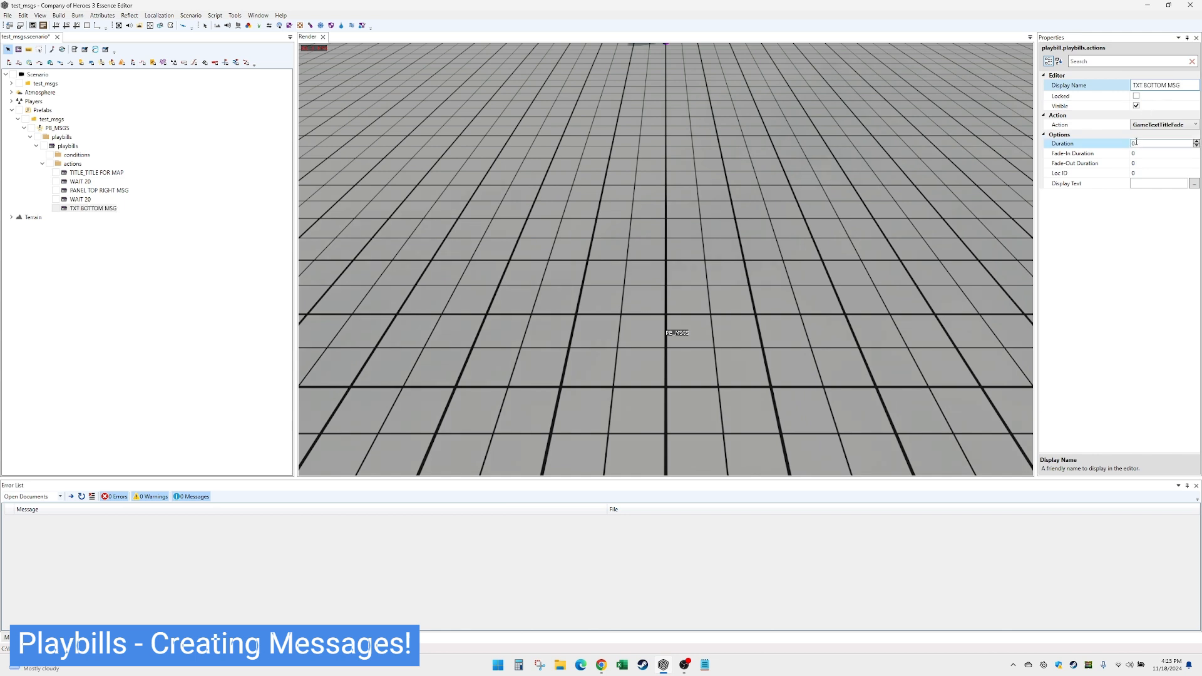
click(1141, 153)
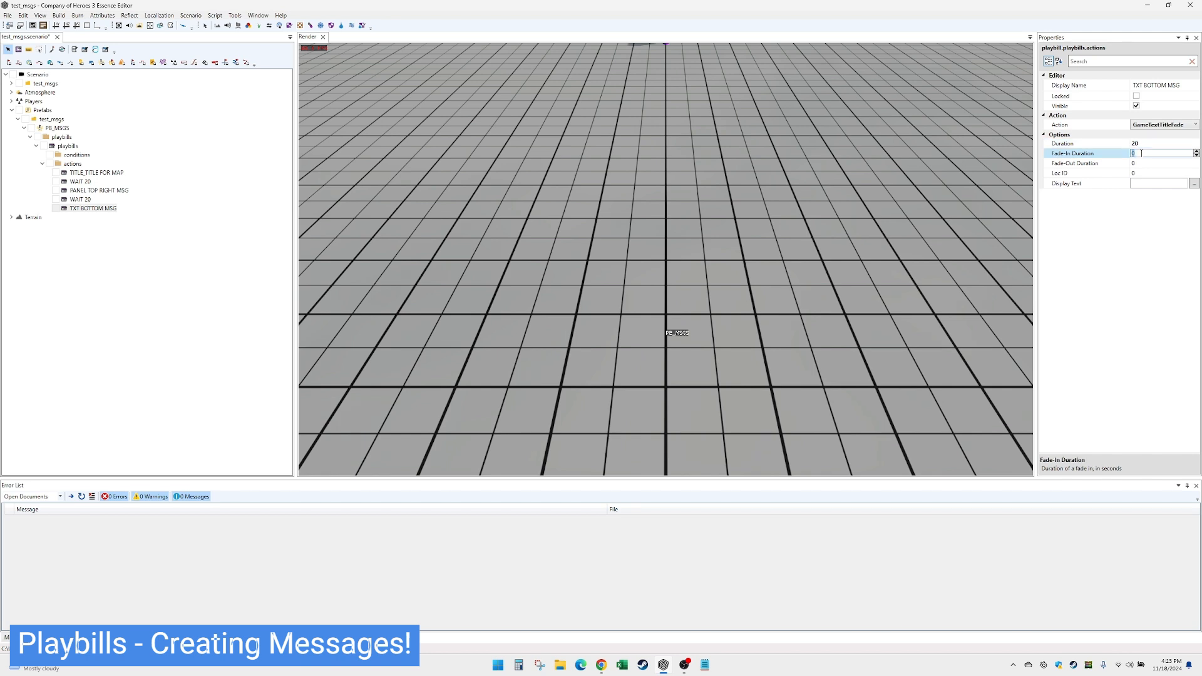
text(5)
click(1141, 163)
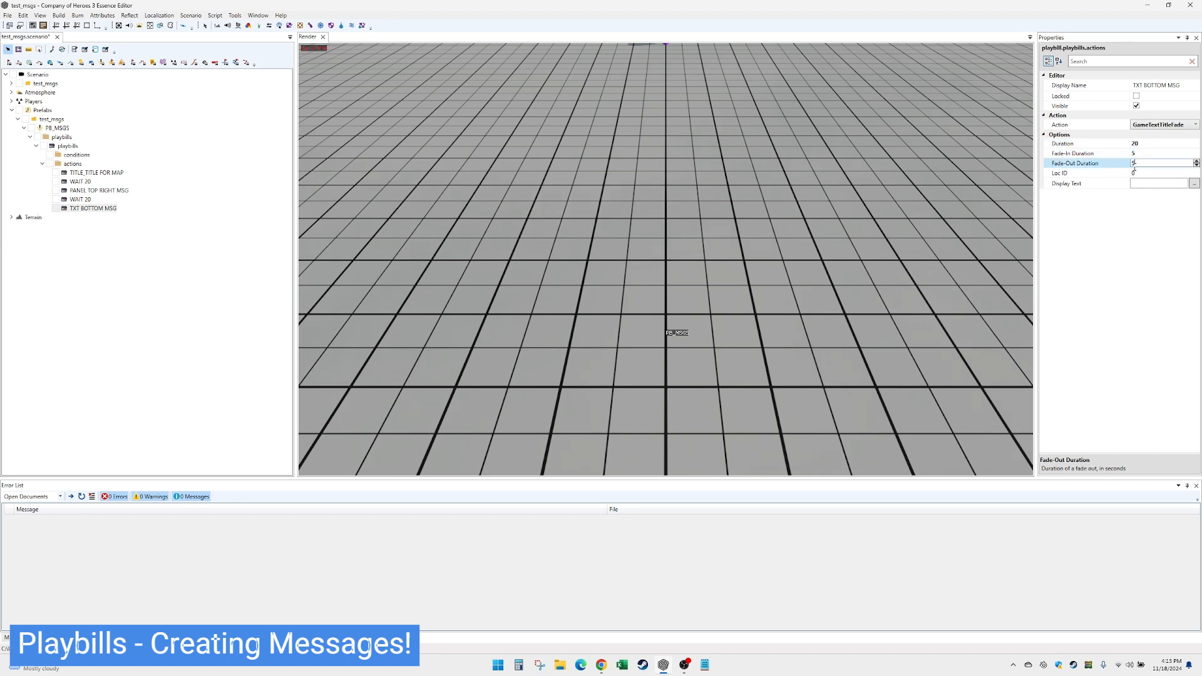
click(1141, 183)
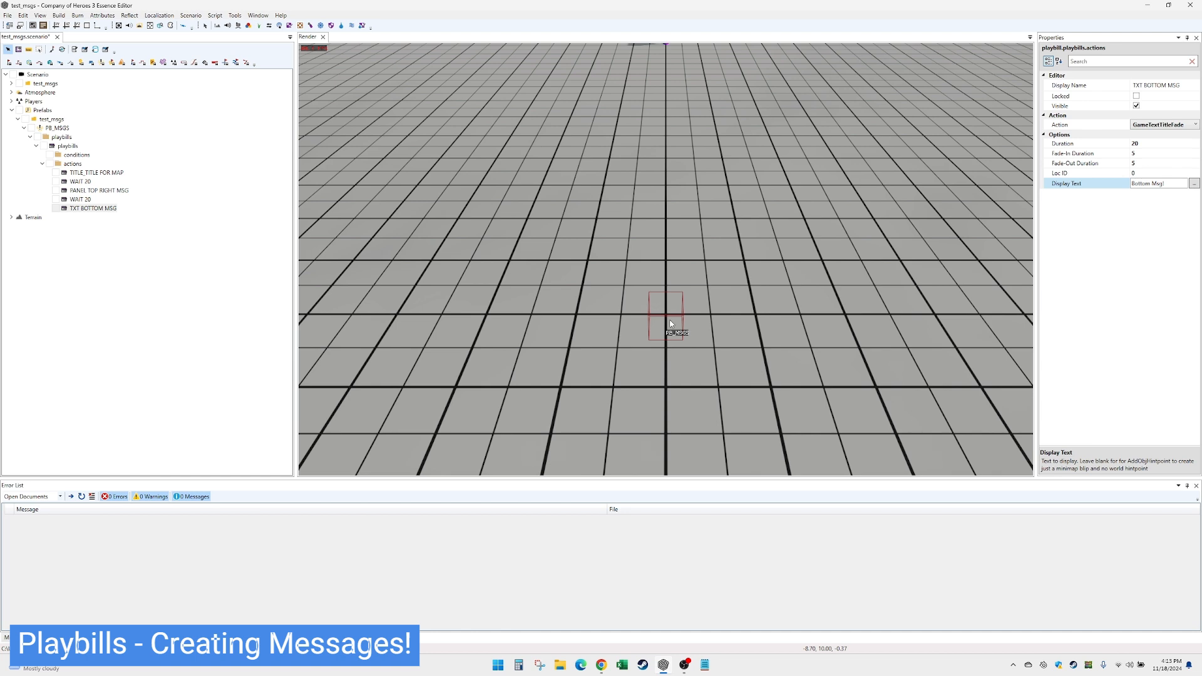
Raise the PB_MSGS playbill marker above the terrain and shift it slightly, to about -1.73, 10.32, 0.22
click(669, 303)
drag(667, 290, 668, 202)
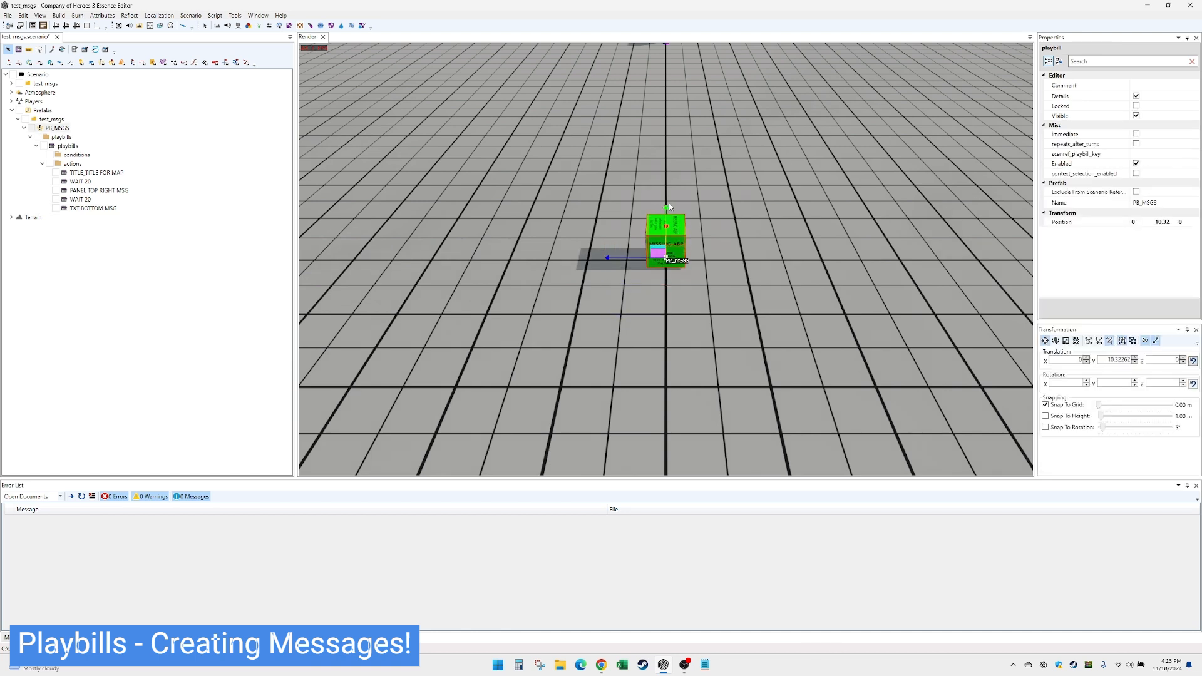
mouse_move(663, 268)
mouse_down()
mouse_move(637, 362)
mouse_move(662, 275)
mouse_up()
Enable the immediate option on the PB_MSGS playbill and save the scenario
click(96, 175)
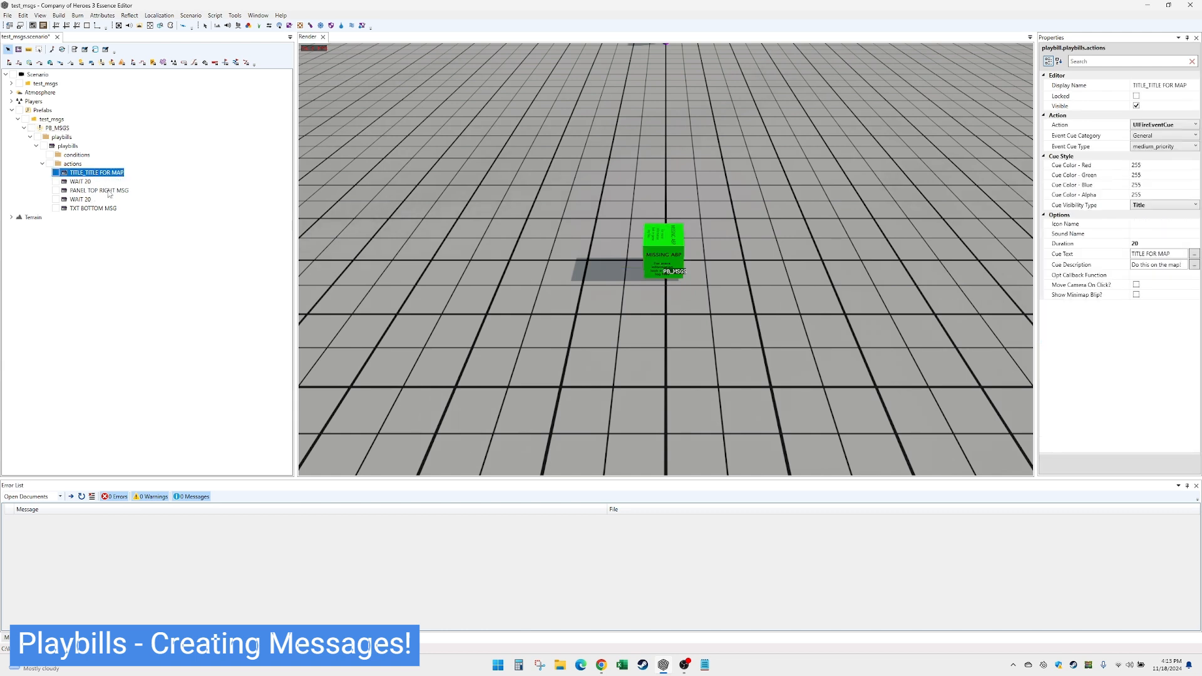
click(106, 192)
click(106, 209)
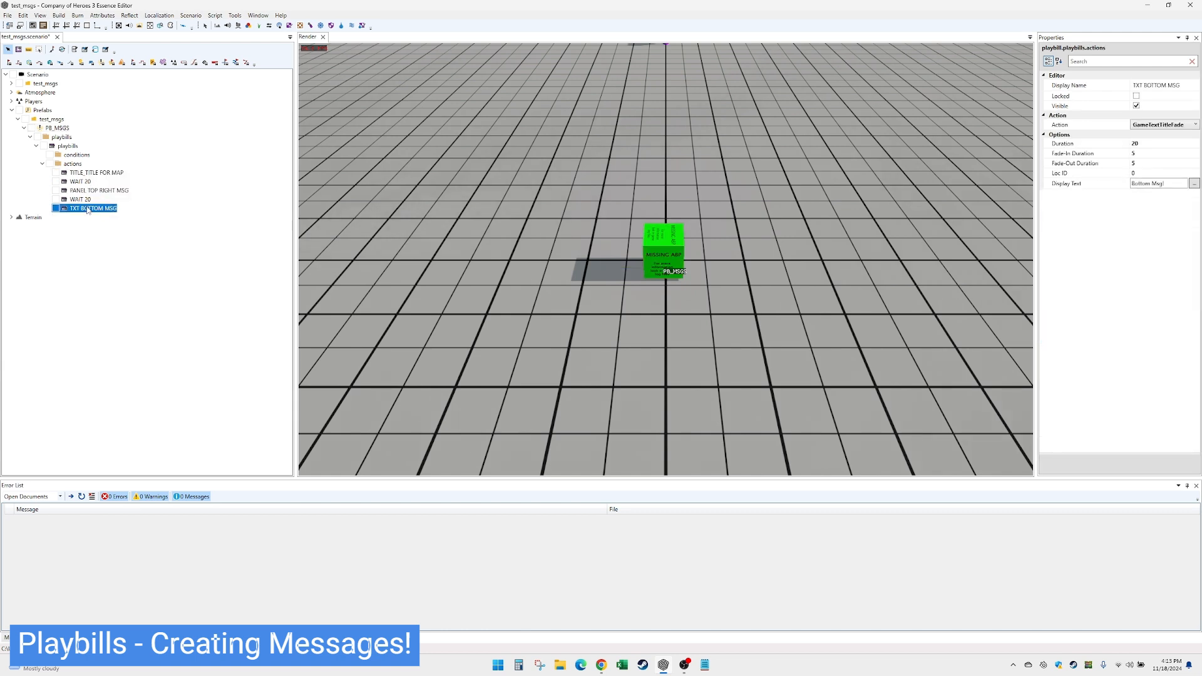
click(62, 129)
click(1137, 134)
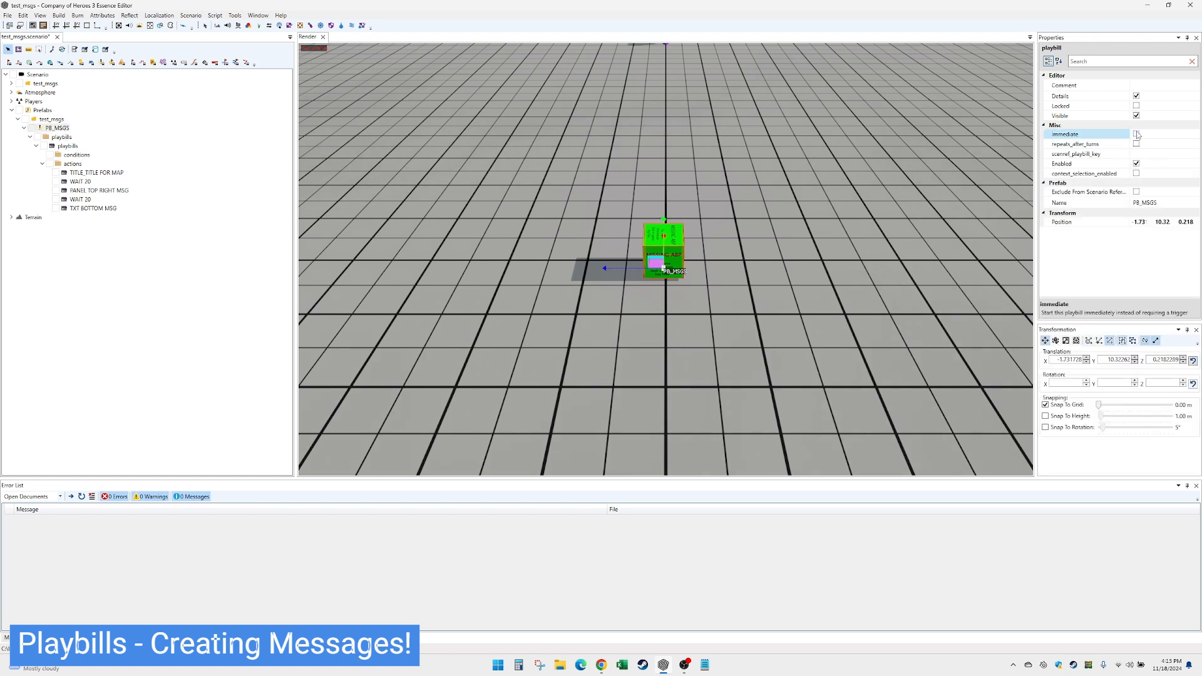
key(ctrl+s)
Check the properties of the title cue, info panel and bottom text actions
click(98, 174)
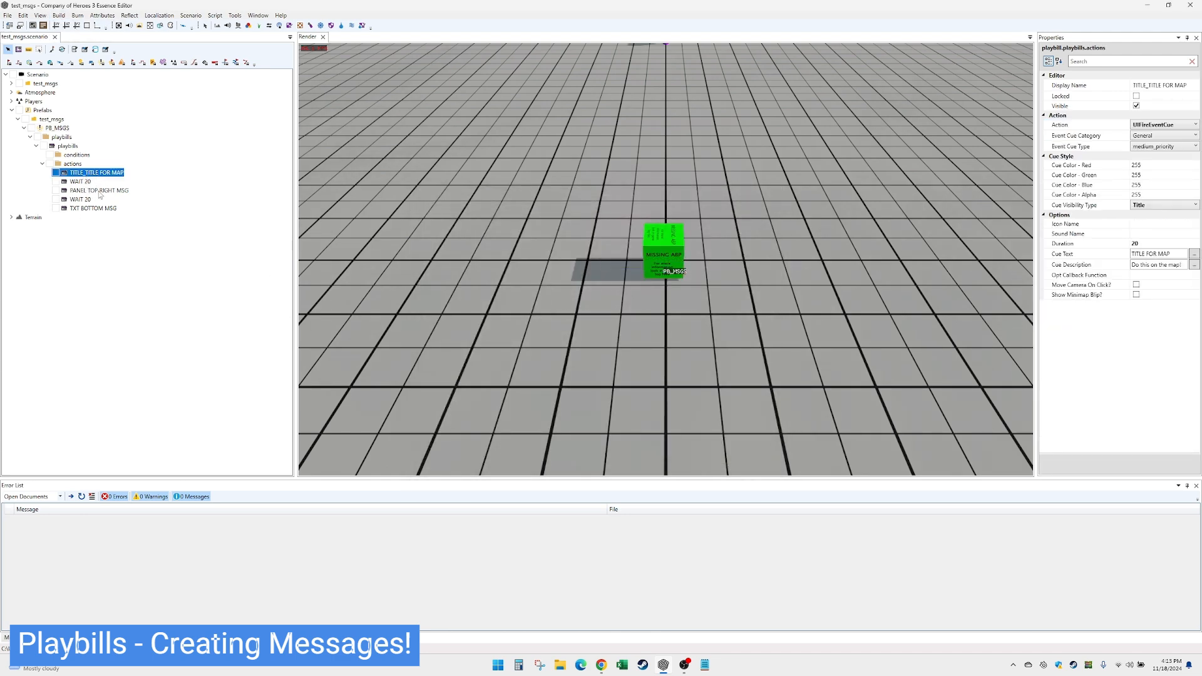
click(99, 192)
click(95, 209)
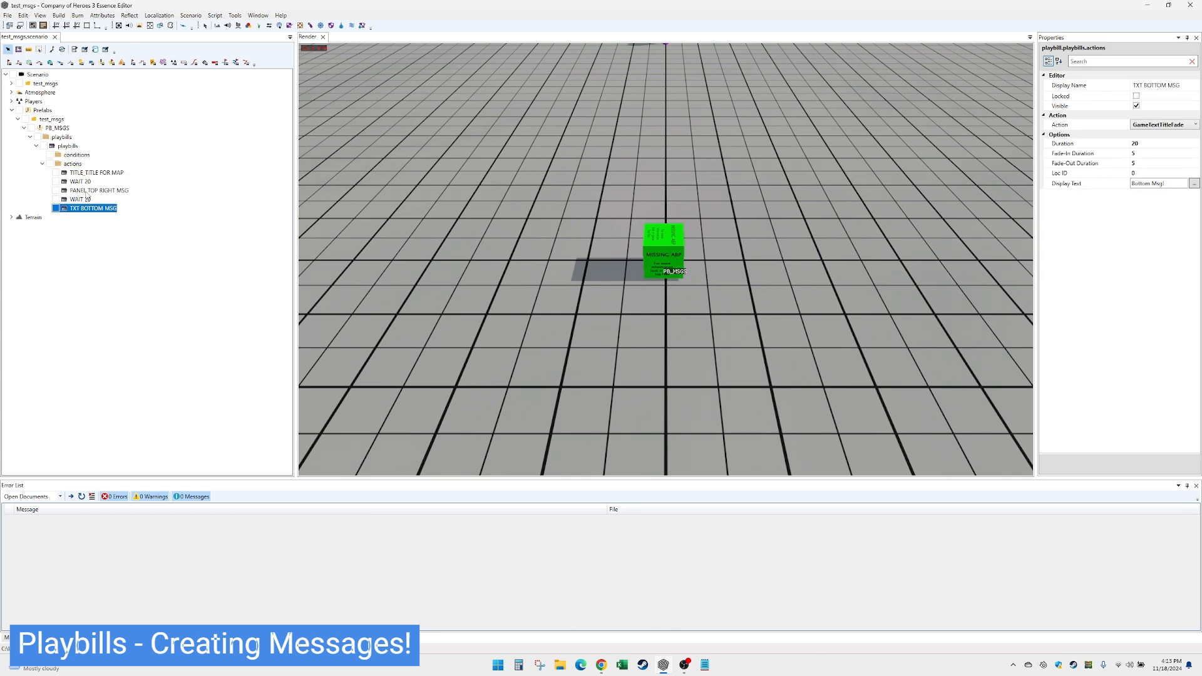
click(99, 192)
click(98, 173)
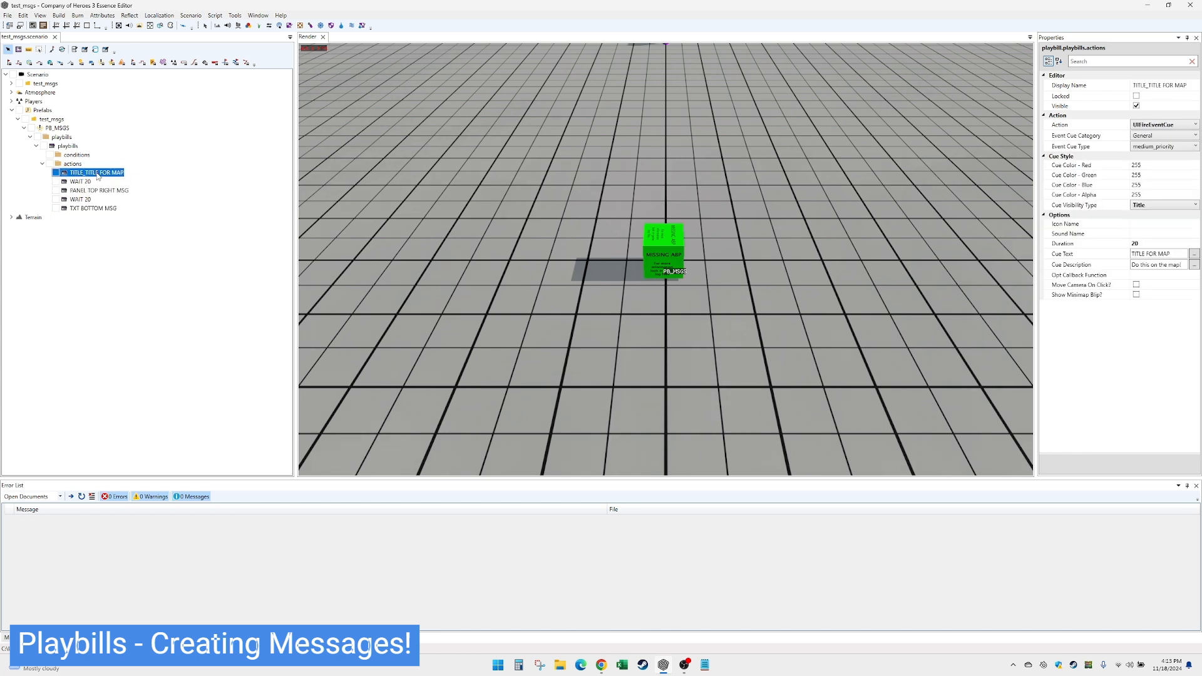
click(89, 191)
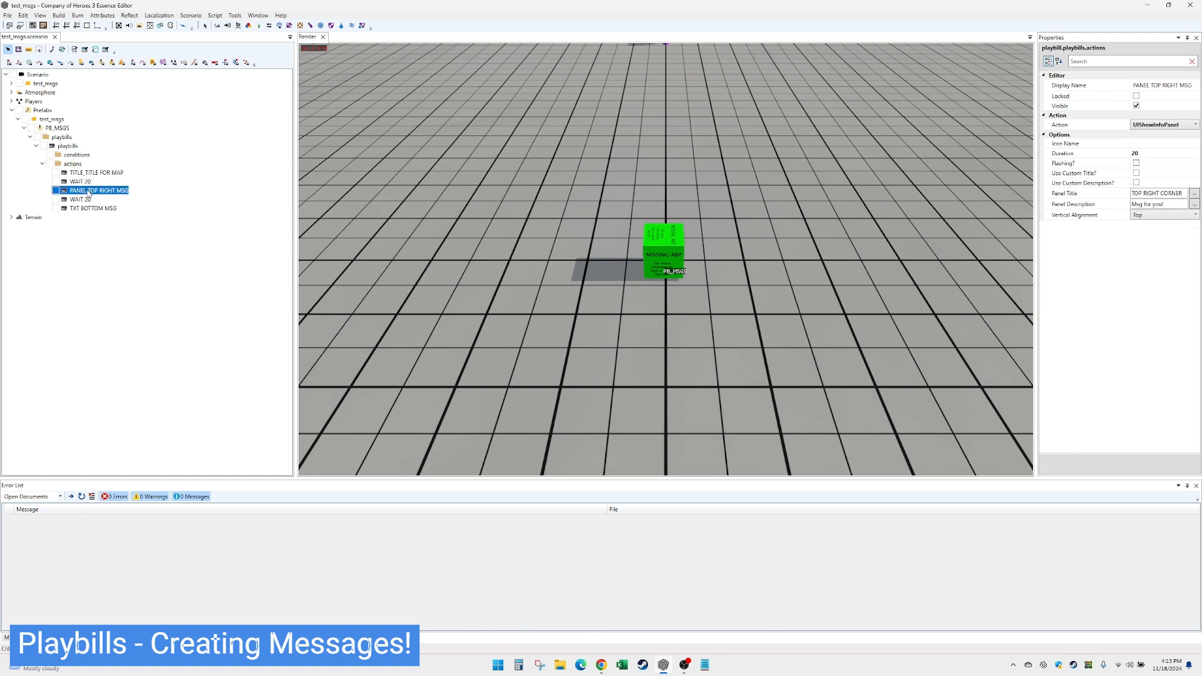
click(80, 183)
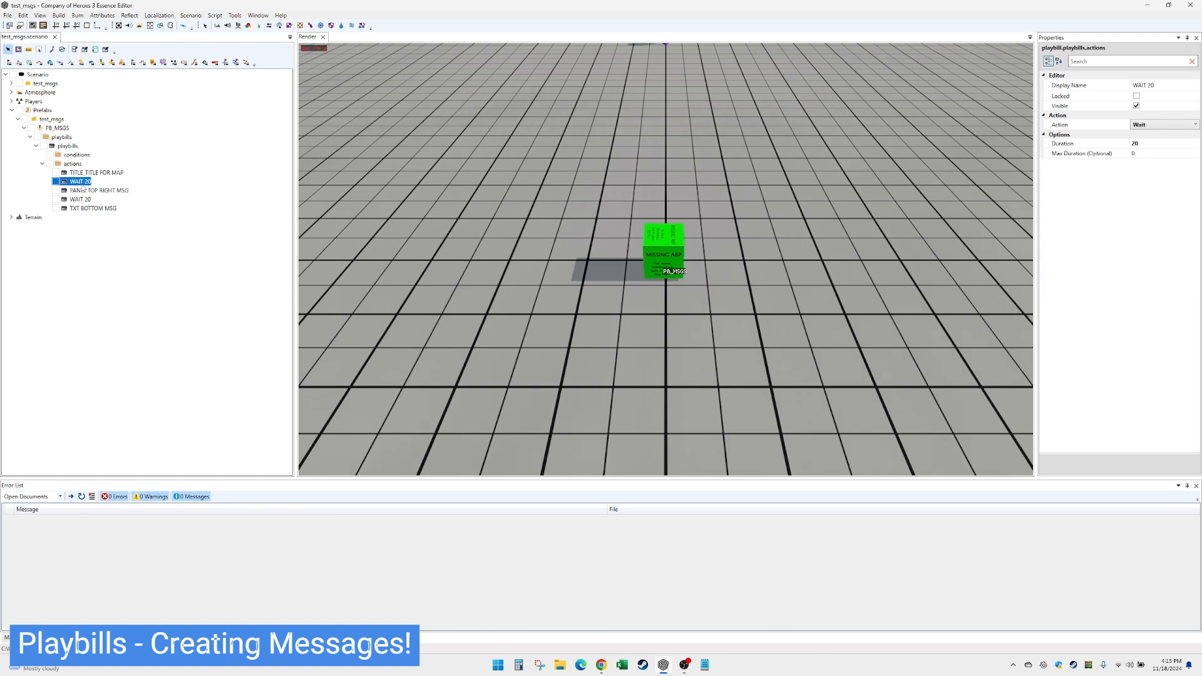
key(ctrl+d)
key(Delete)
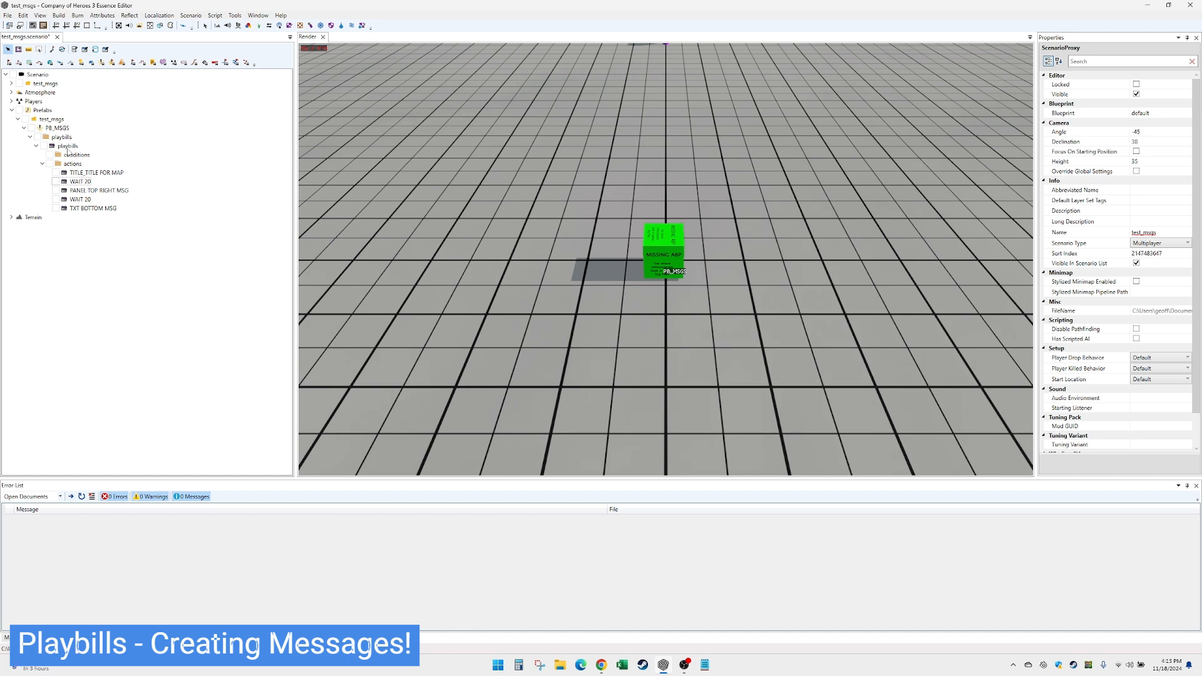
Compare the action types and text options of the title, top right panel and bottom message actions
click(94, 174)
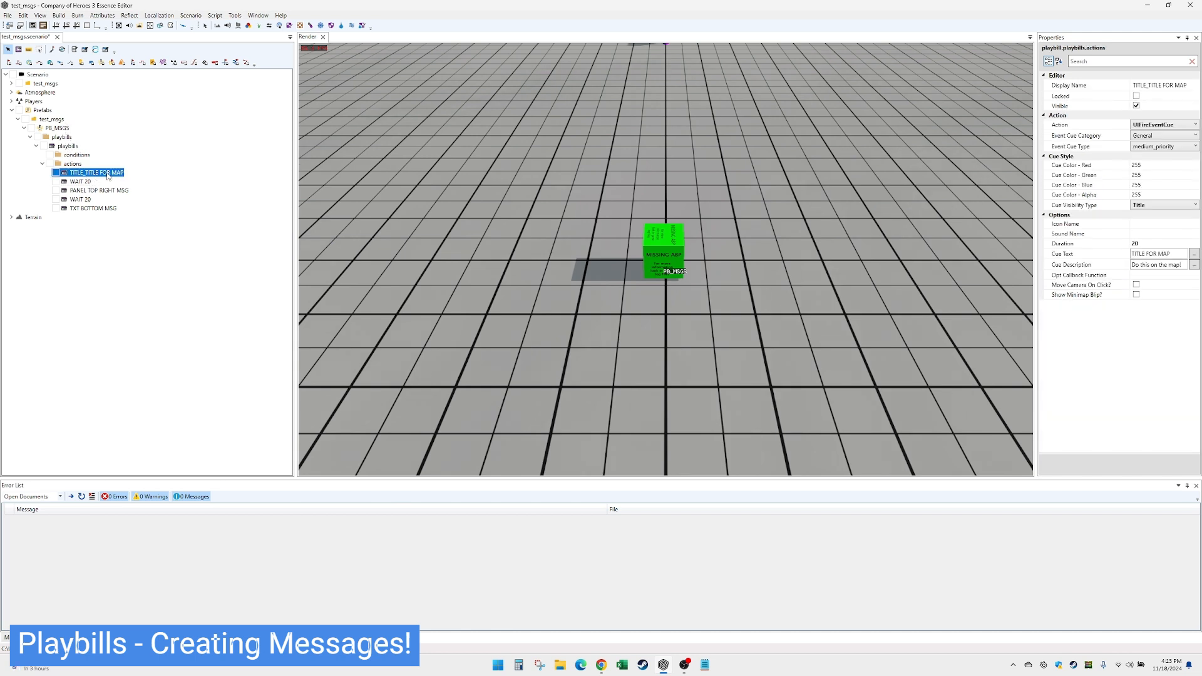
click(96, 191)
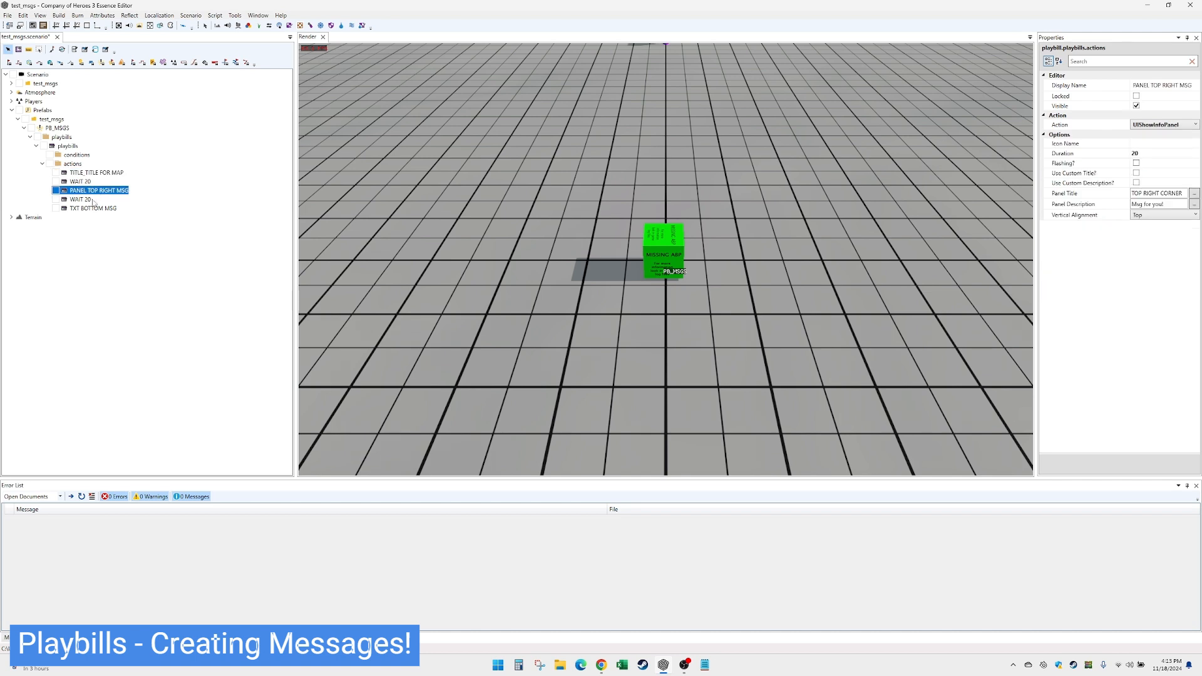
click(92, 209)
click(106, 190)
click(92, 174)
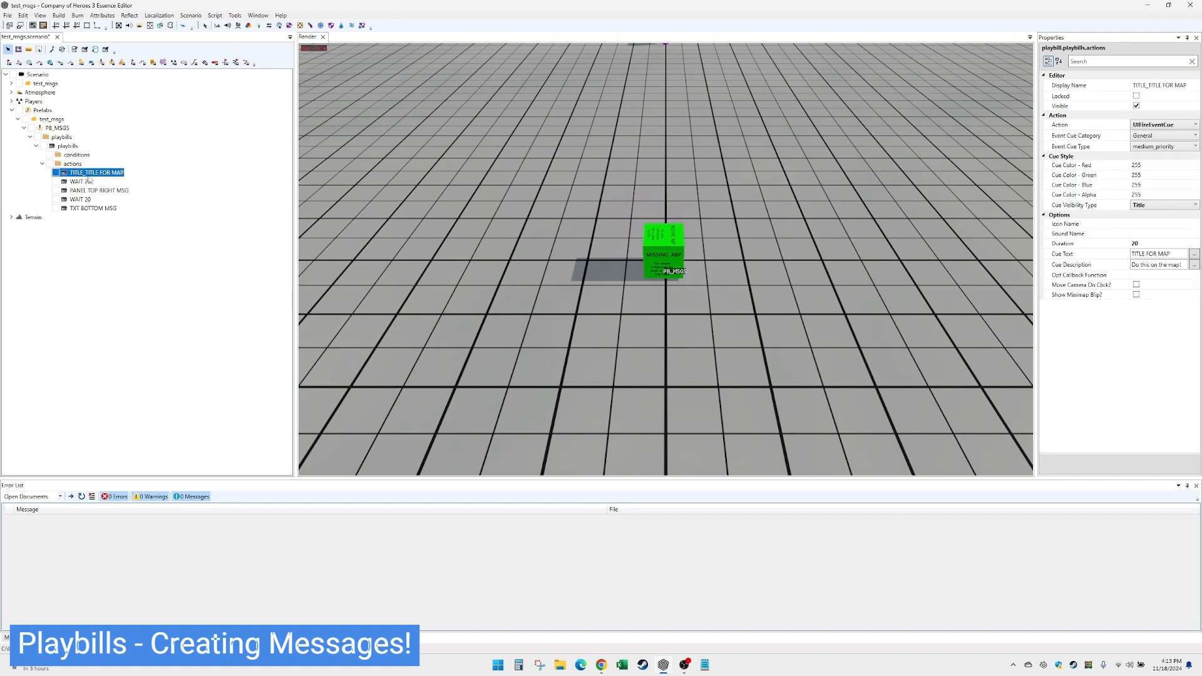
click(84, 191)
click(85, 209)
click(105, 191)
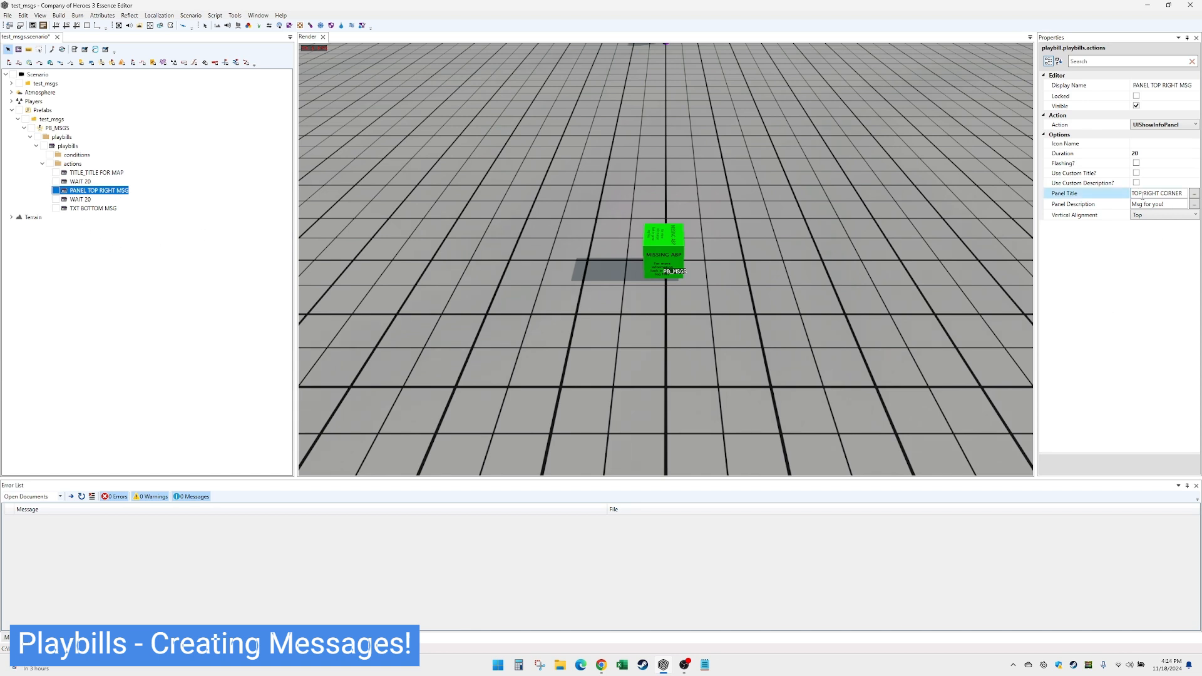
click(90, 210)
click(93, 191)
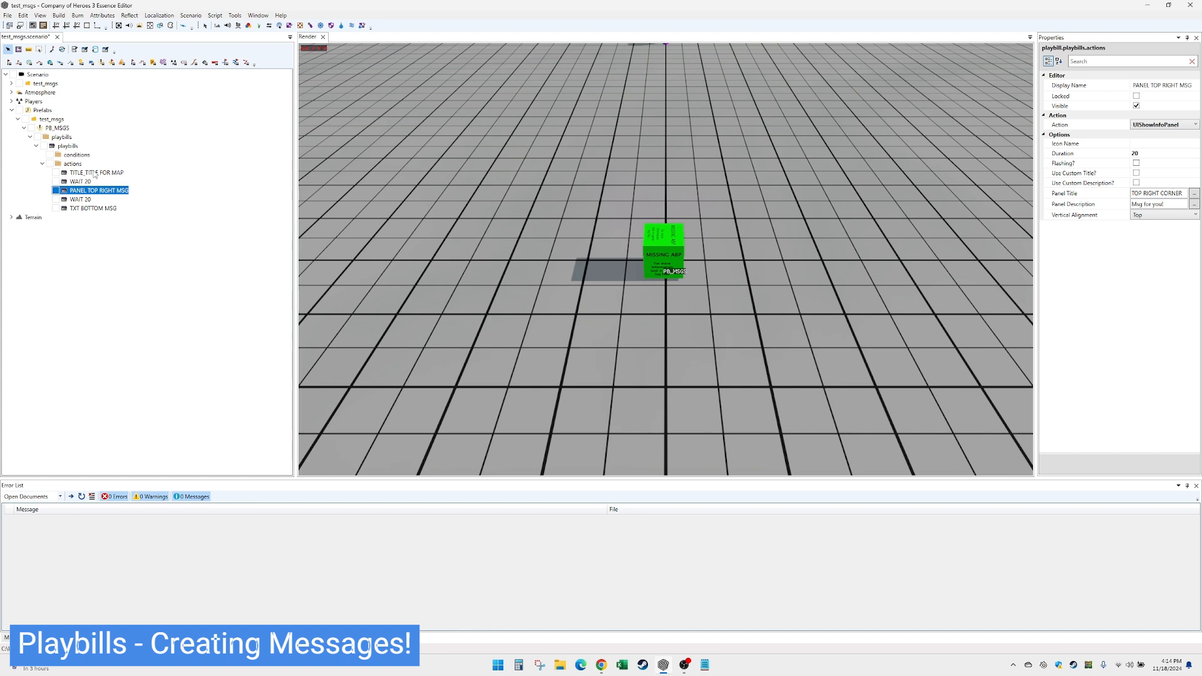
click(89, 209)
click(96, 173)
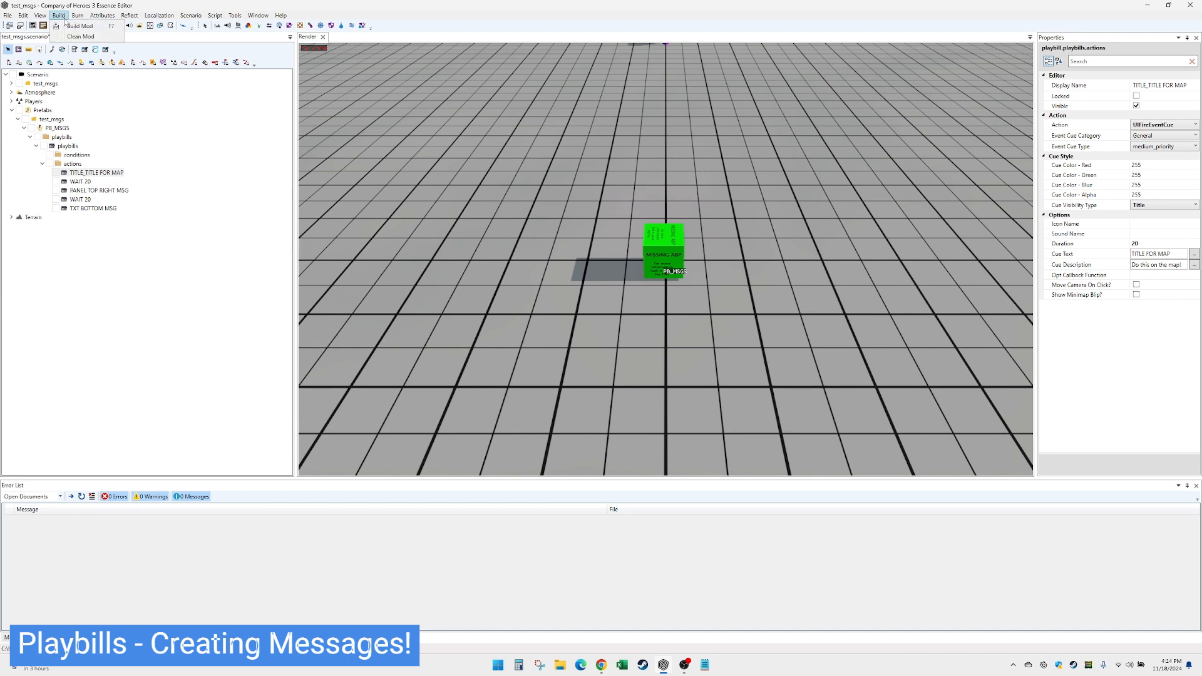
Build the mod and launch Company of Heroes 3 through Steam
click(76, 26)
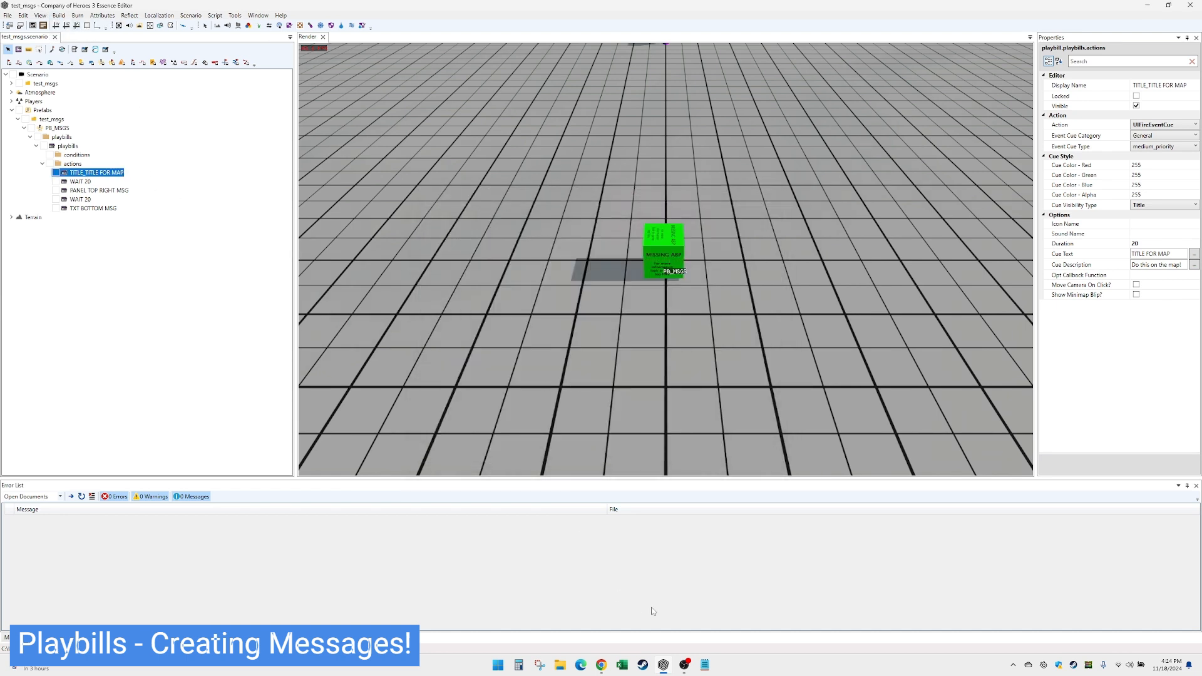
right_click(1073, 665)
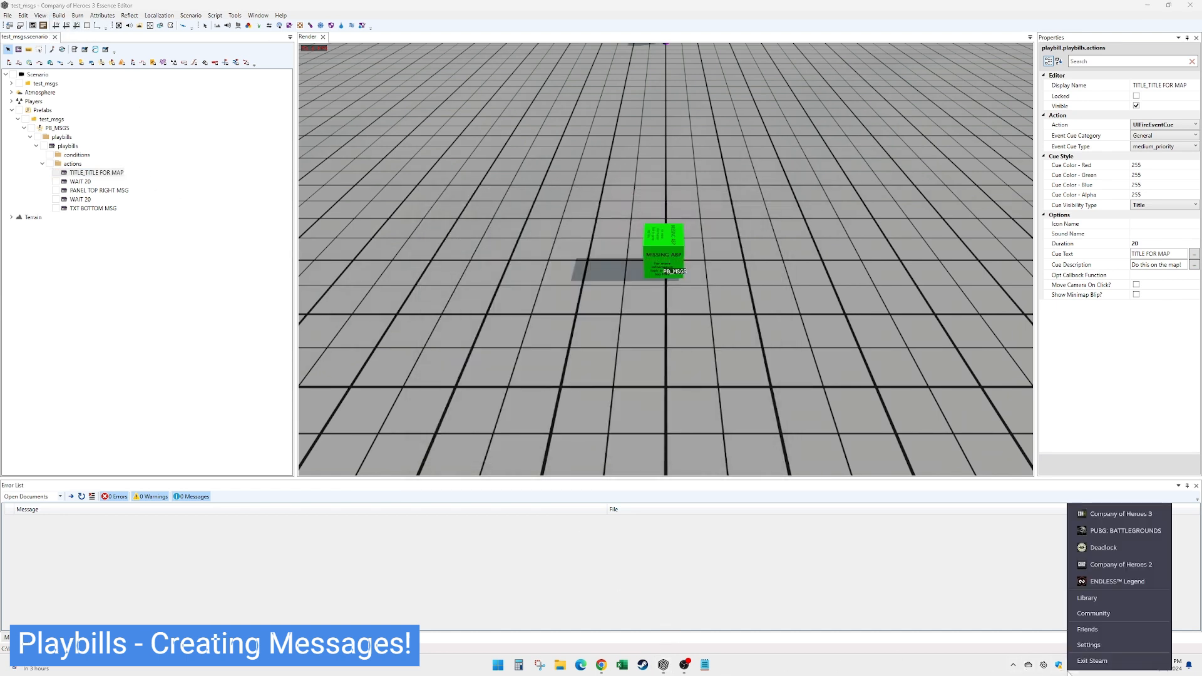
click(1108, 516)
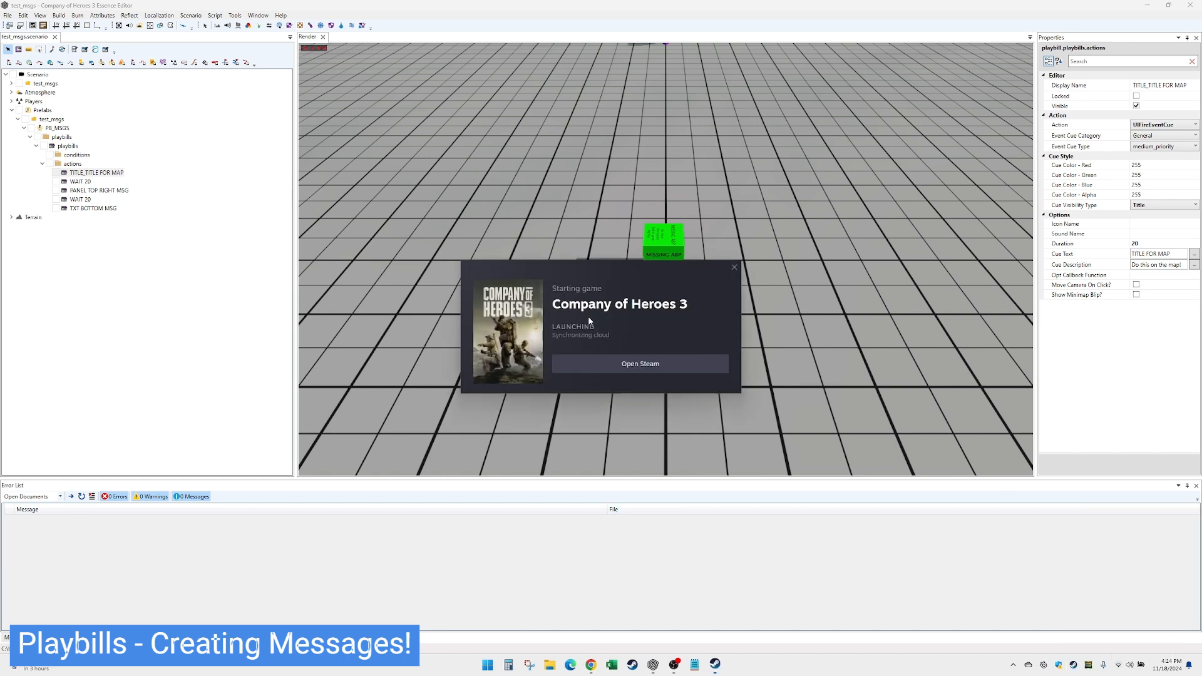
click(573, 229)
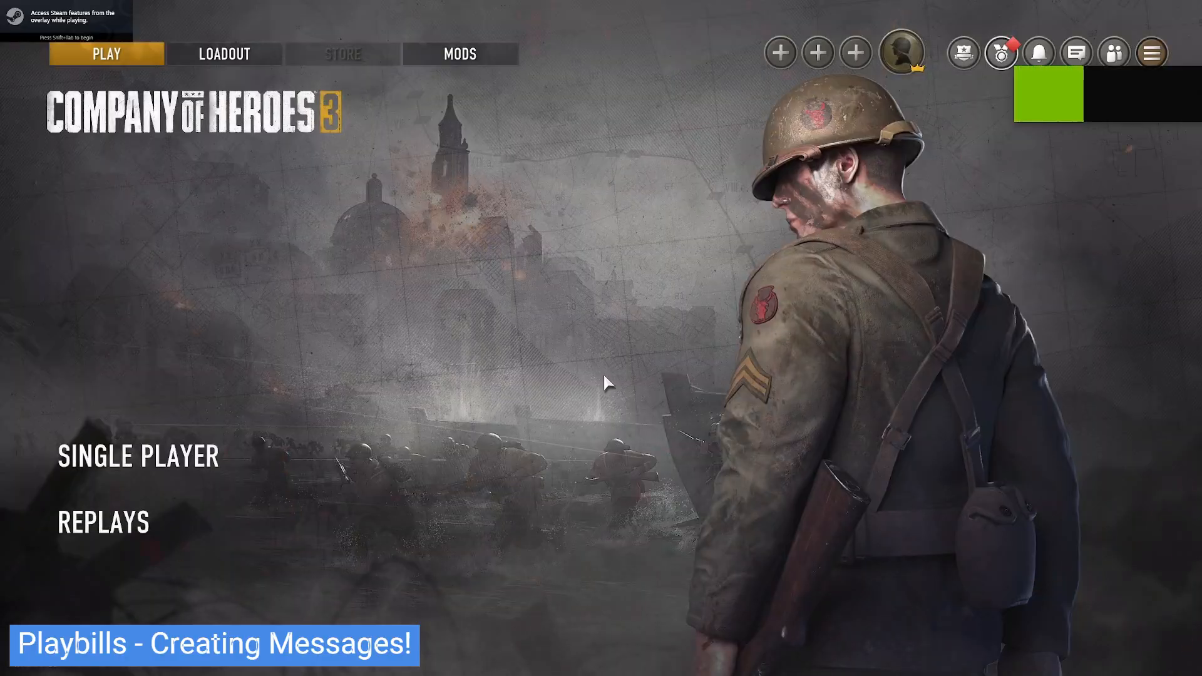
Open a single-player skirmish lobby in the game
click(150, 581)
click(180, 396)
click(165, 393)
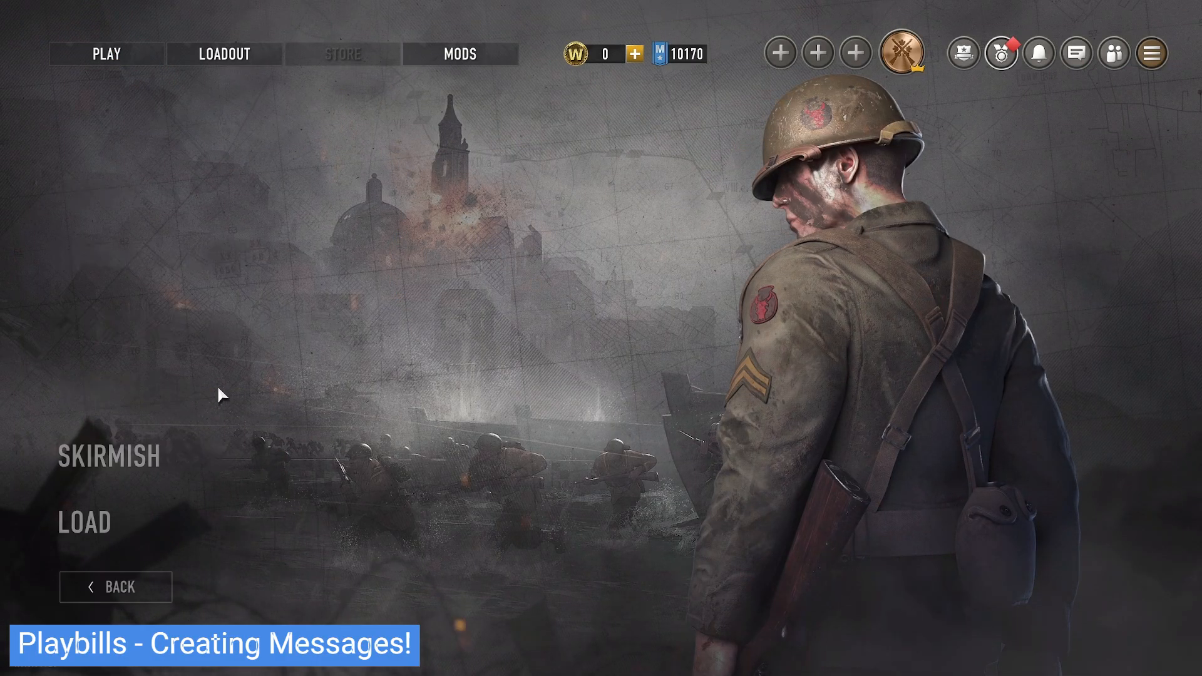
click(126, 452)
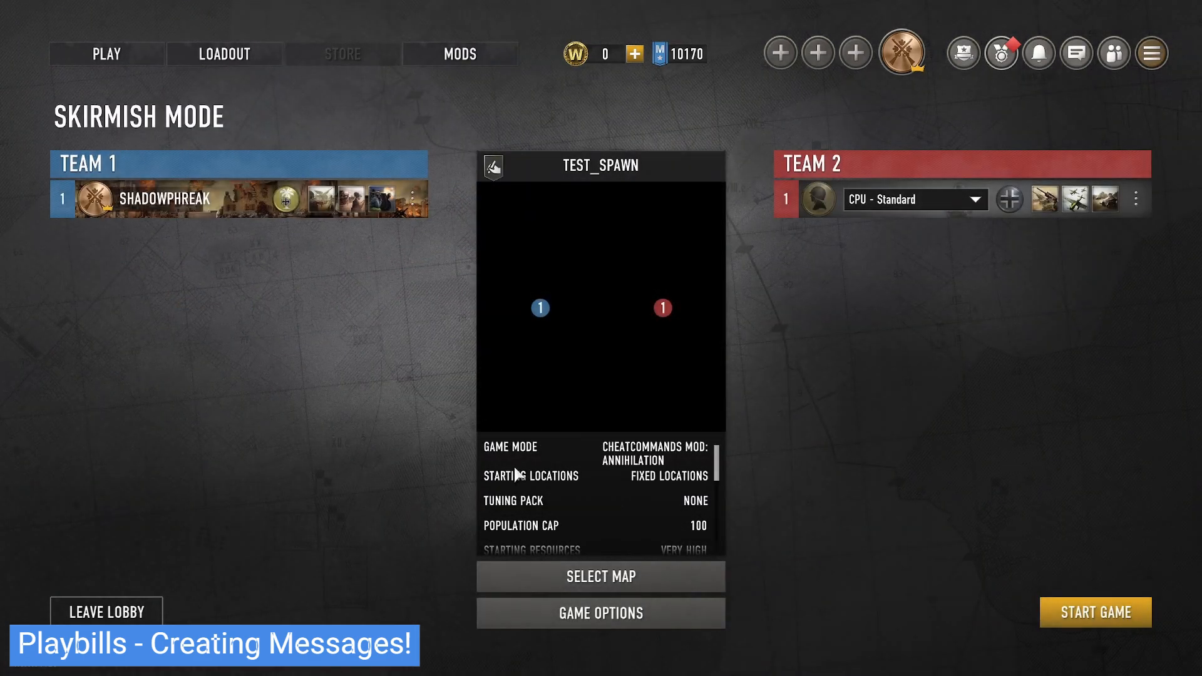
Choose TEST_MSGS from the modded maps as the skirmish map
click(611, 573)
click(270, 97)
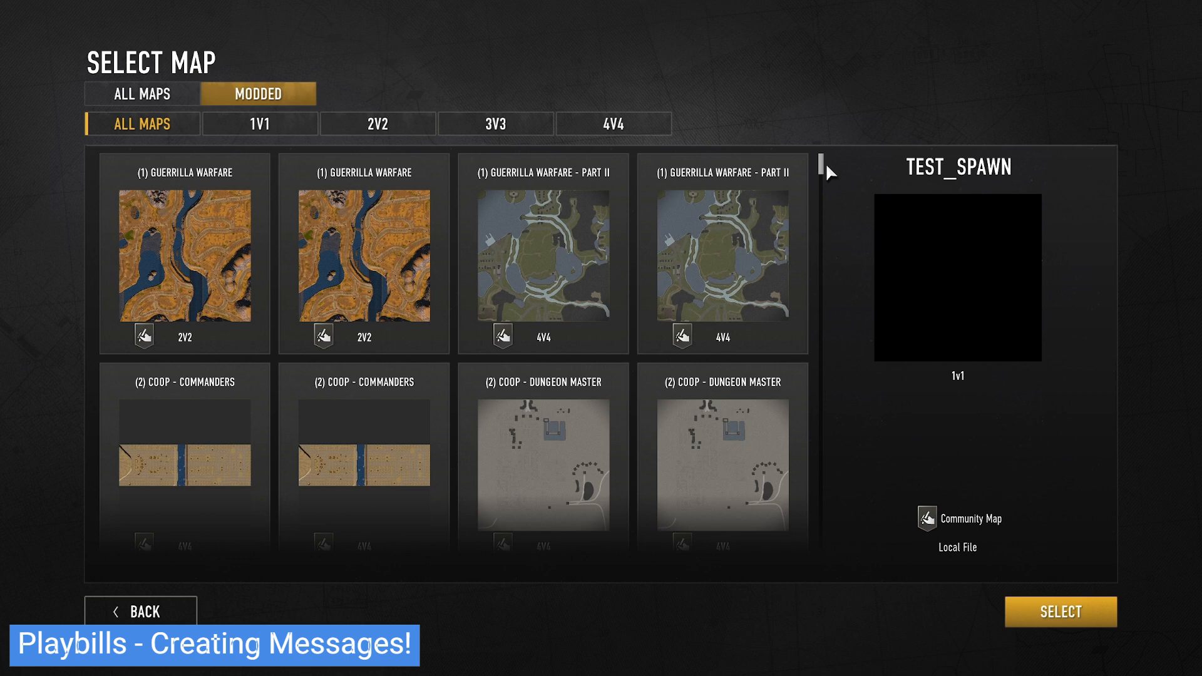
drag(820, 192, 821, 535)
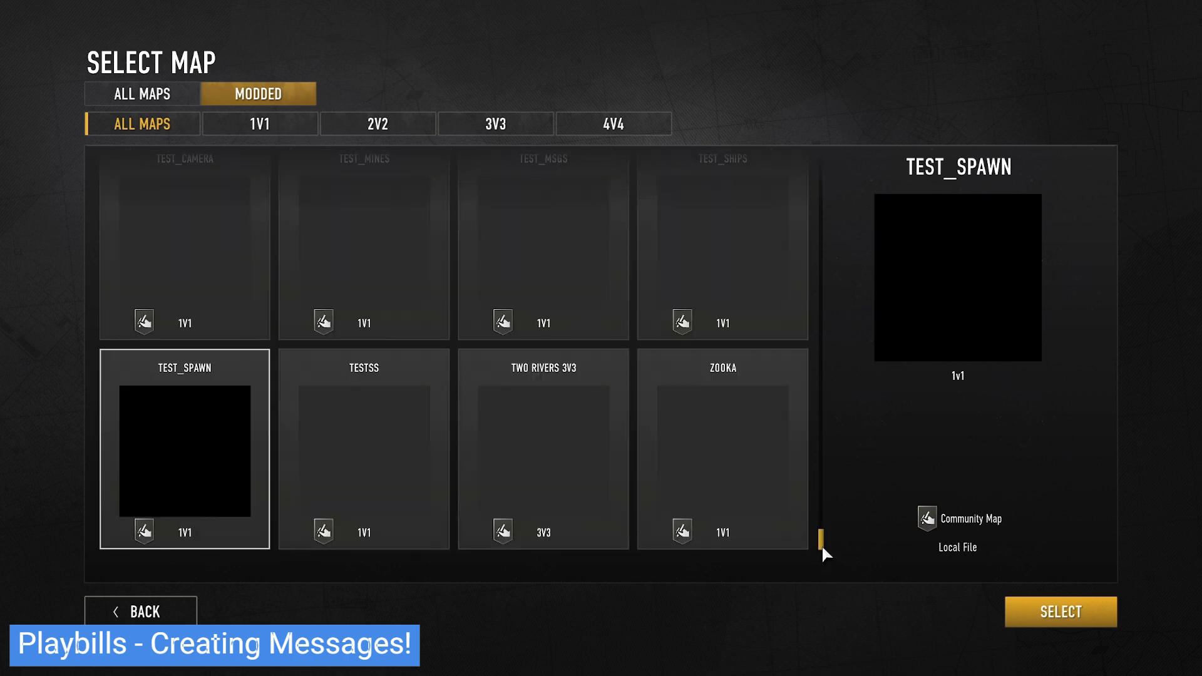
scroll(479, 454, up, 2)
scroll(486, 438, up, 2)
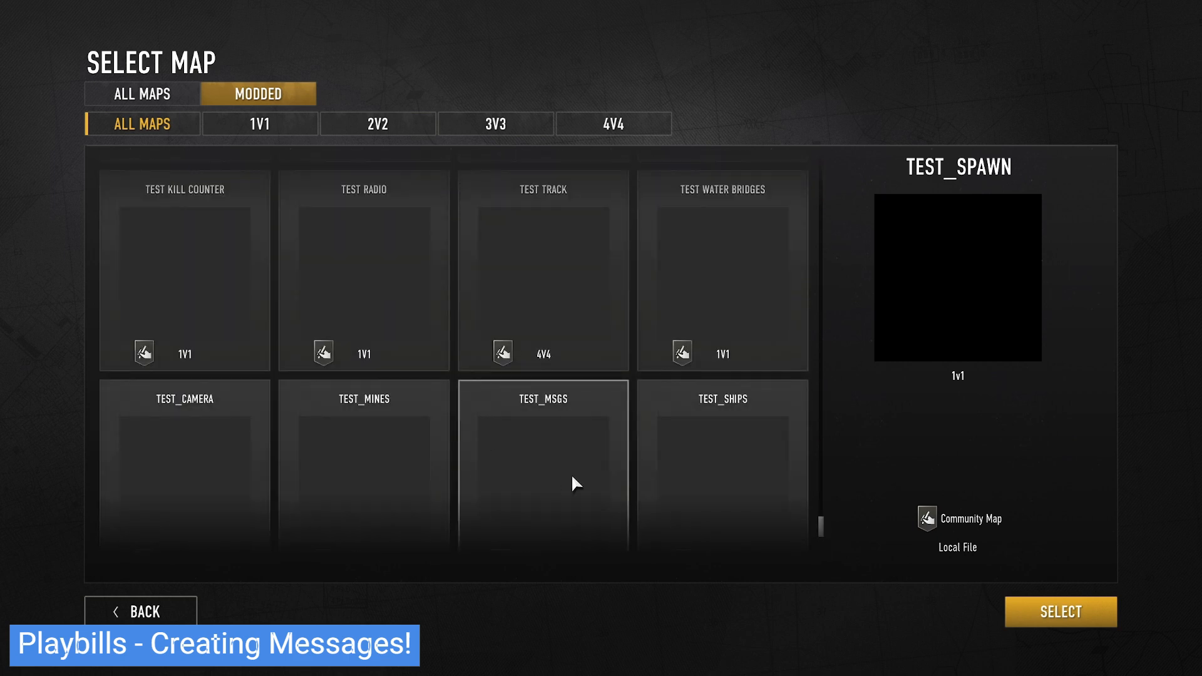
click(567, 426)
click(1070, 615)
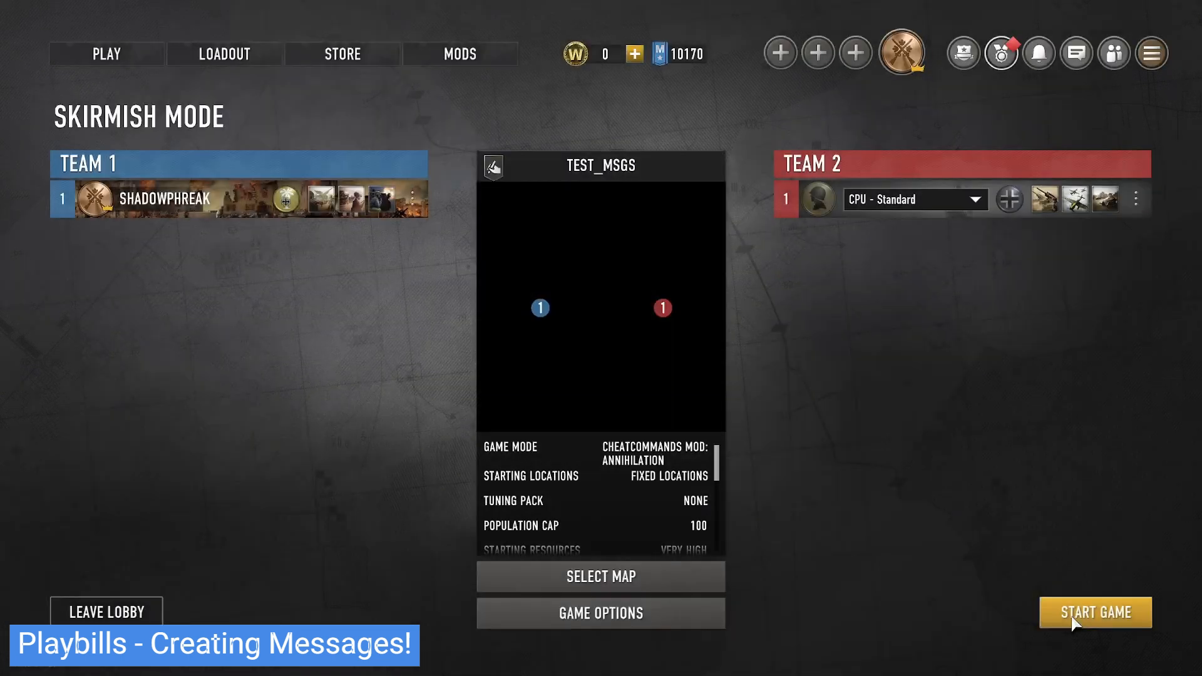
Start the skirmish on TEST_MSGS and check the playbill messages displayed in the game
click(1069, 617)
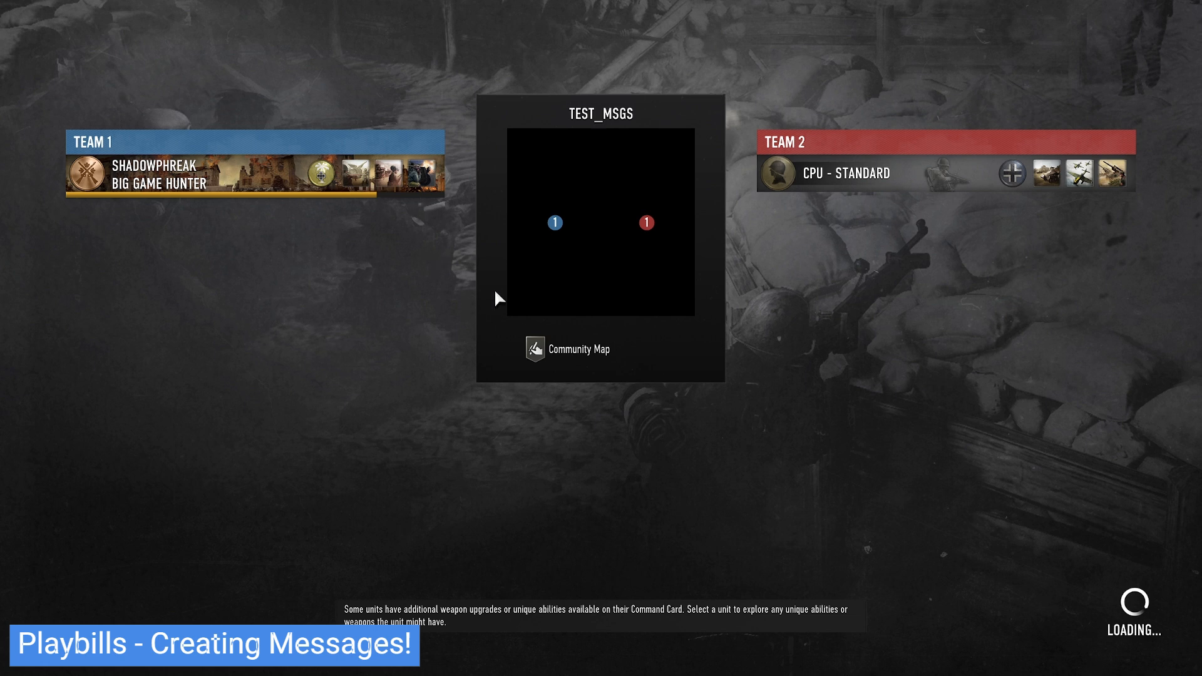
click(668, 589)
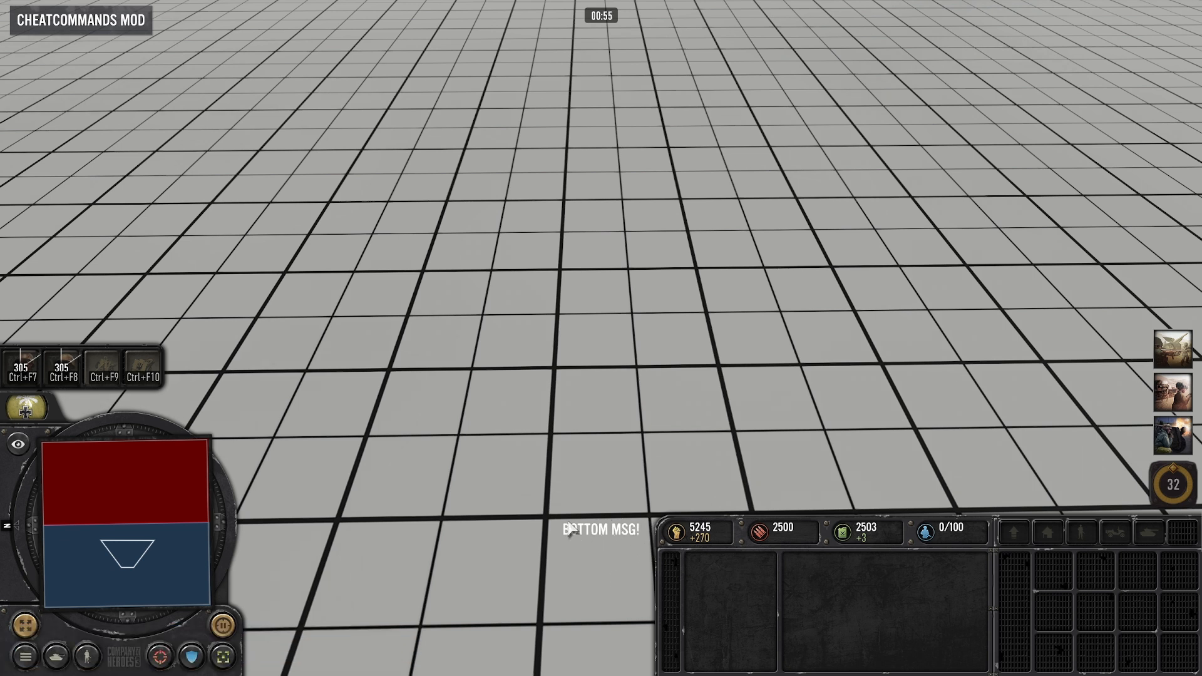
mouse_move(675, 532)
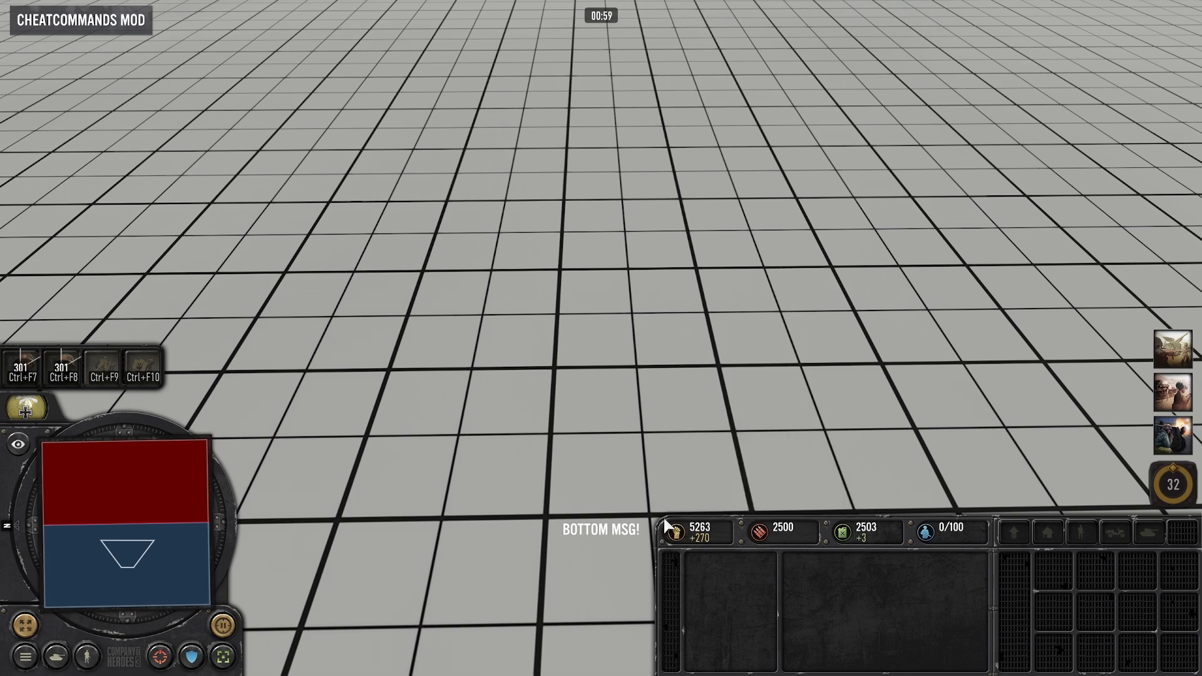